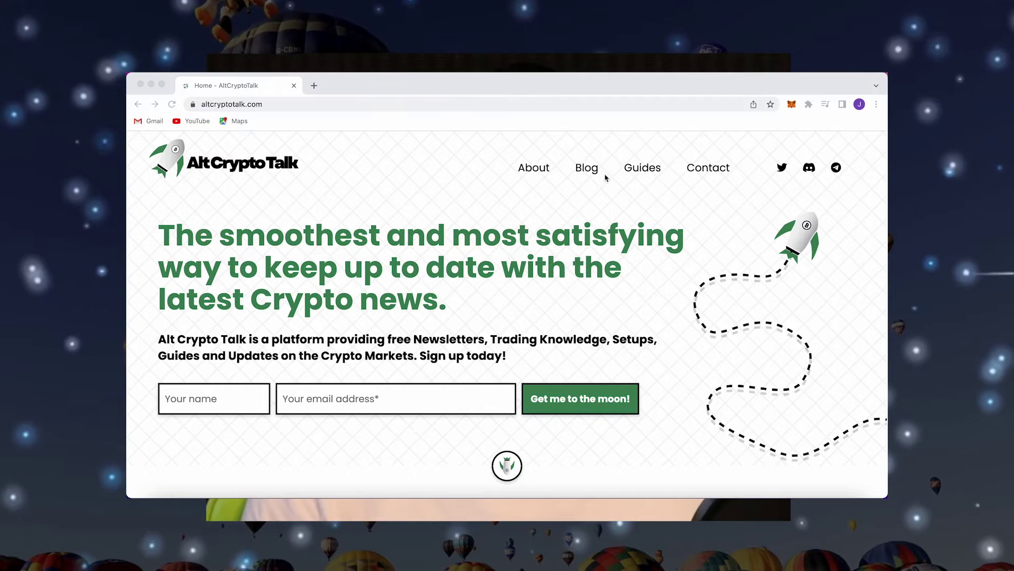
Open AltCryptoTalk's Crypto Guides page and accept the cookie bar with Ok
{"action": "left_click", "coordinate": [642, 168]}
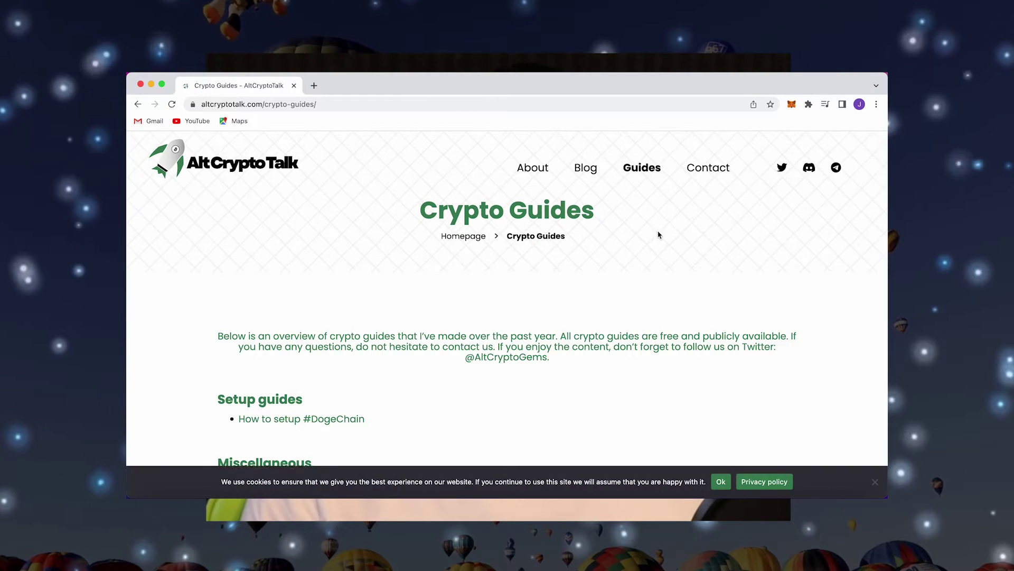
{"action": "scroll", "coordinate": [723, 472], "scroll_direction": "down", "scroll_amount": 2}
{"action": "left_click", "coordinate": [722, 478]}
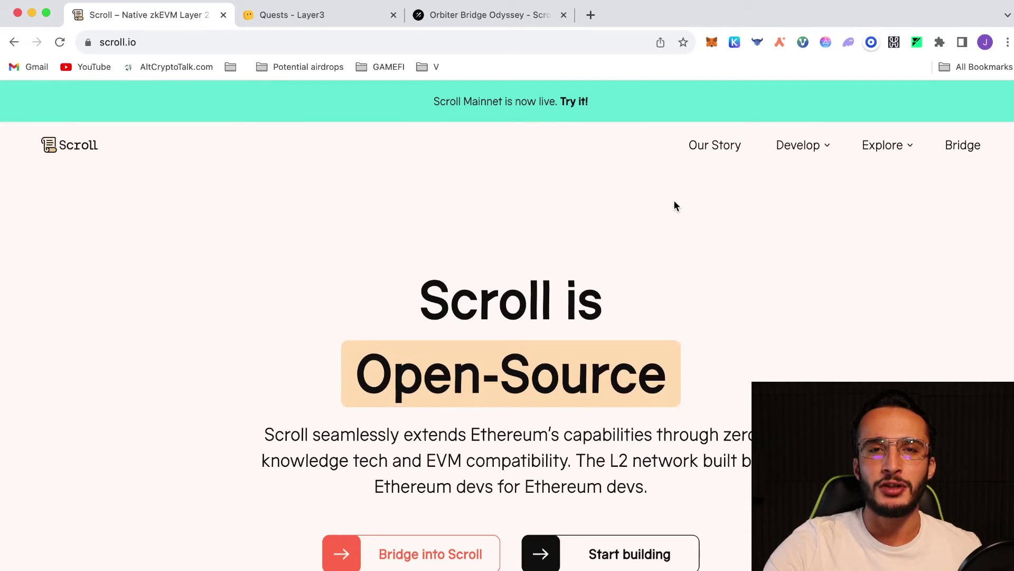
On Layer3, search the quests for 'scroll' and browse the results
{"action": "left_click", "coordinate": [359, 16]}
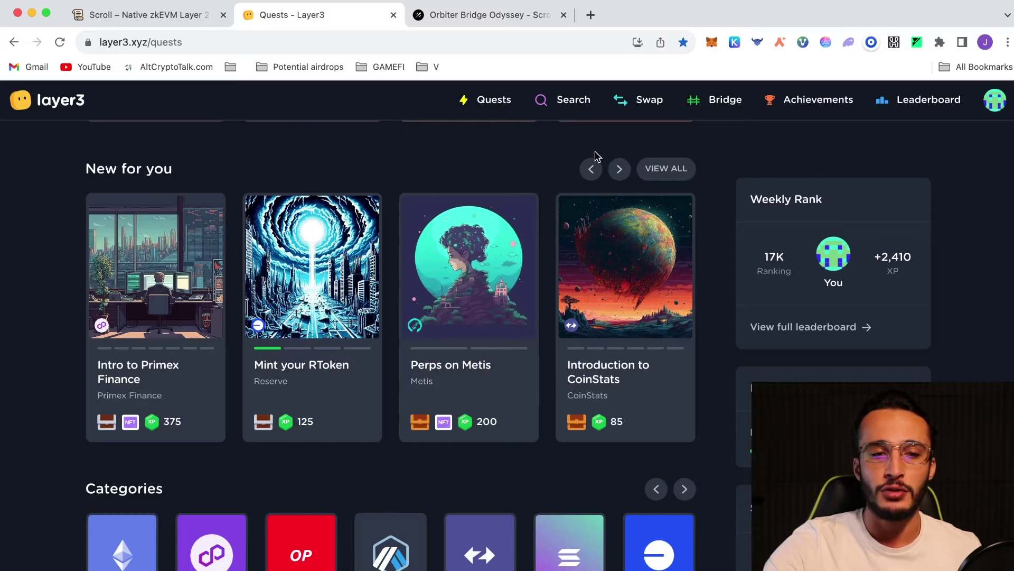
{"action": "left_click", "coordinate": [555, 106]}
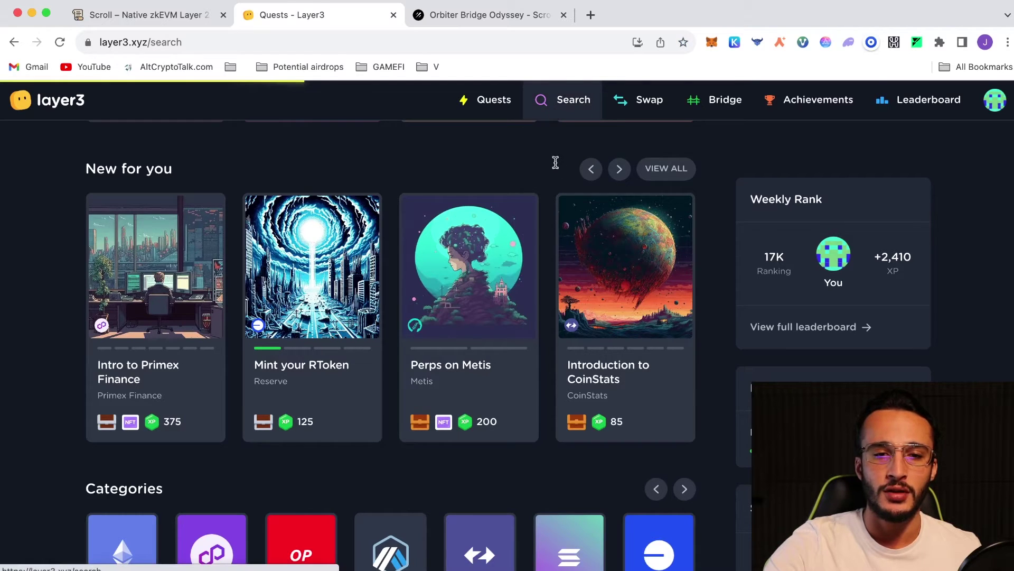
{"action": "left_click", "coordinate": [432, 160]}
{"action": "type", "text": "sc"}
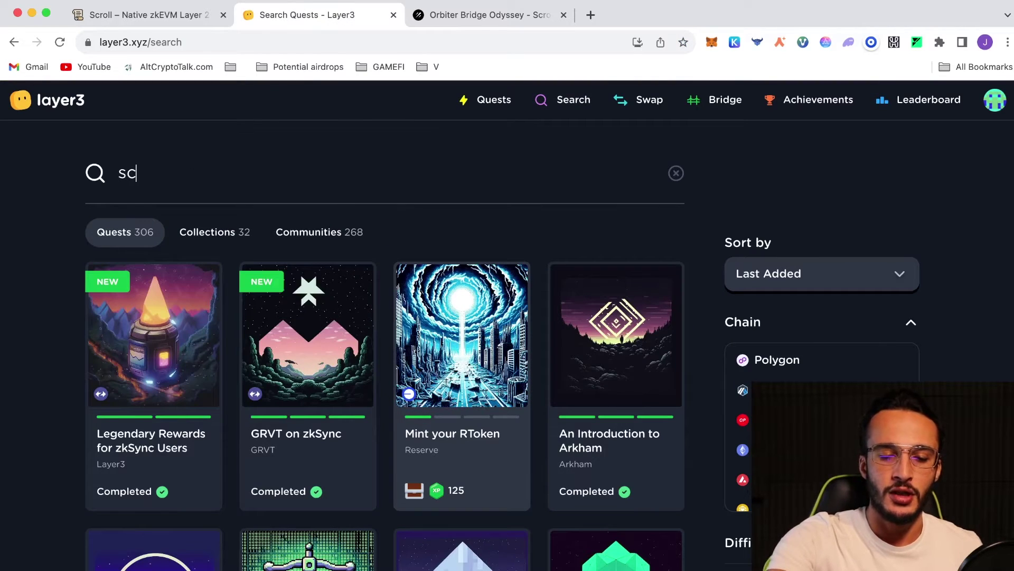
{"action": "type", "text": "roll"}
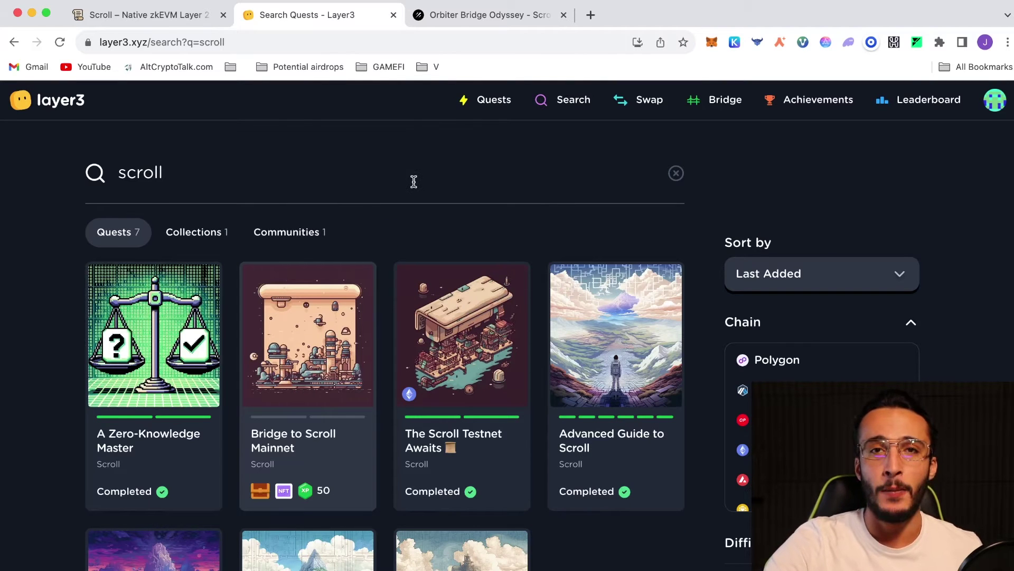
{"action": "scroll", "coordinate": [414, 181], "scroll_direction": "down", "scroll_amount": 3}
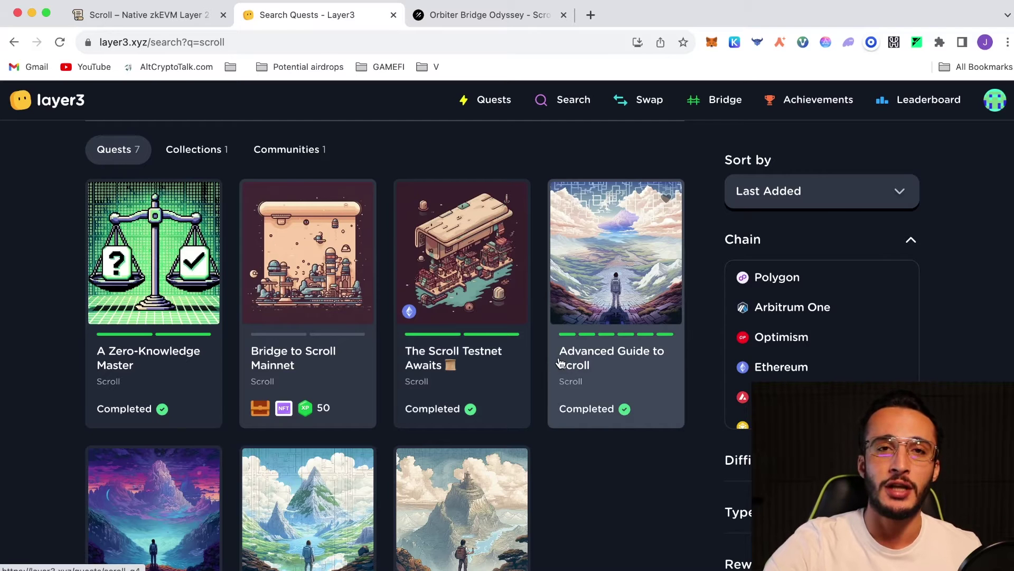
{"action": "scroll", "coordinate": [561, 362], "scroll_direction": "down", "scroll_amount": 3}
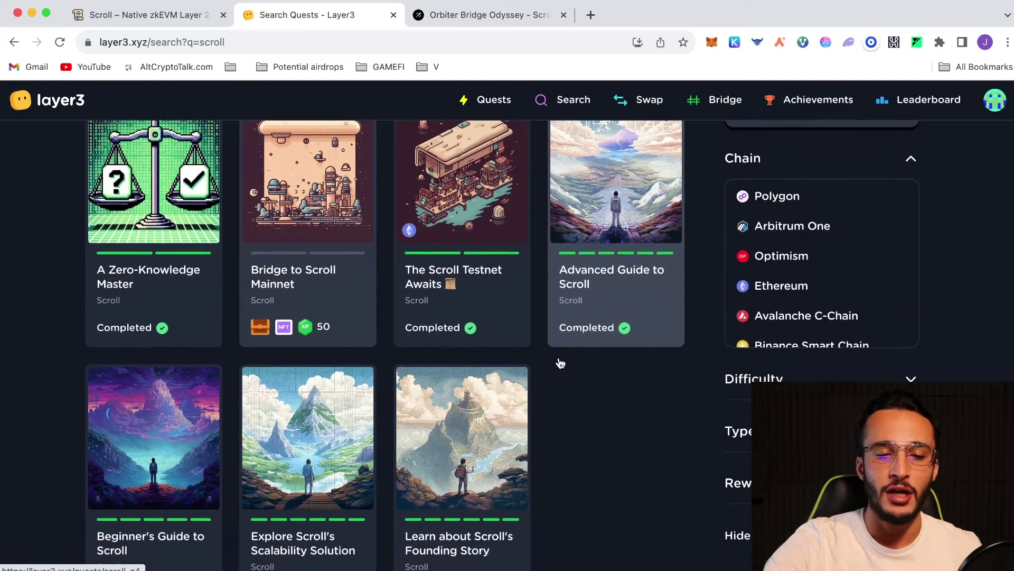
{"action": "scroll", "coordinate": [562, 363], "scroll_direction": "up", "scroll_amount": 2}
{"action": "scroll", "coordinate": [561, 362], "scroll_direction": "up", "scroll_amount": 1}
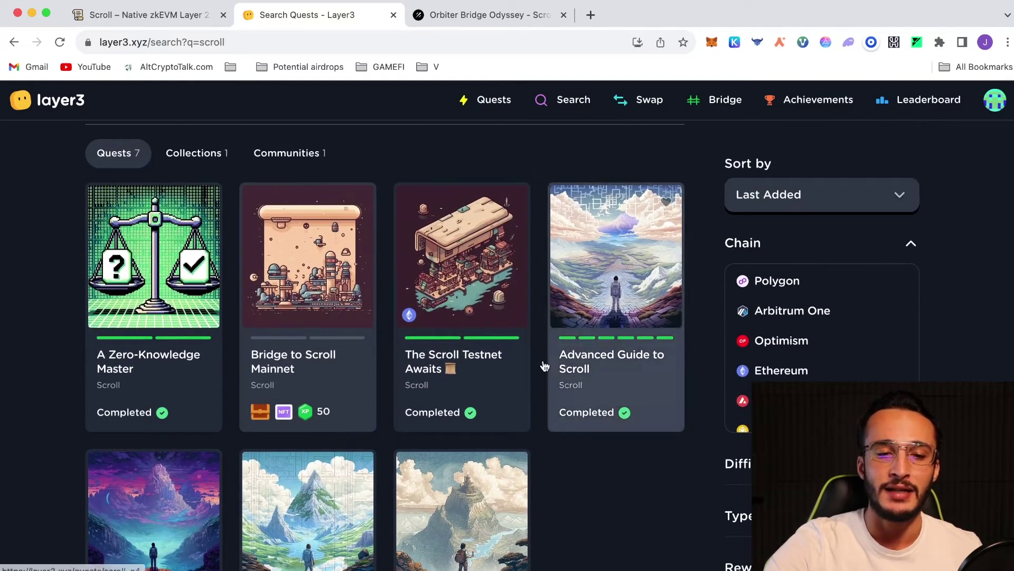
Open the Bridge to Scroll Mainnet quest and view its two steps
{"action": "left_click", "coordinate": [320, 379]}
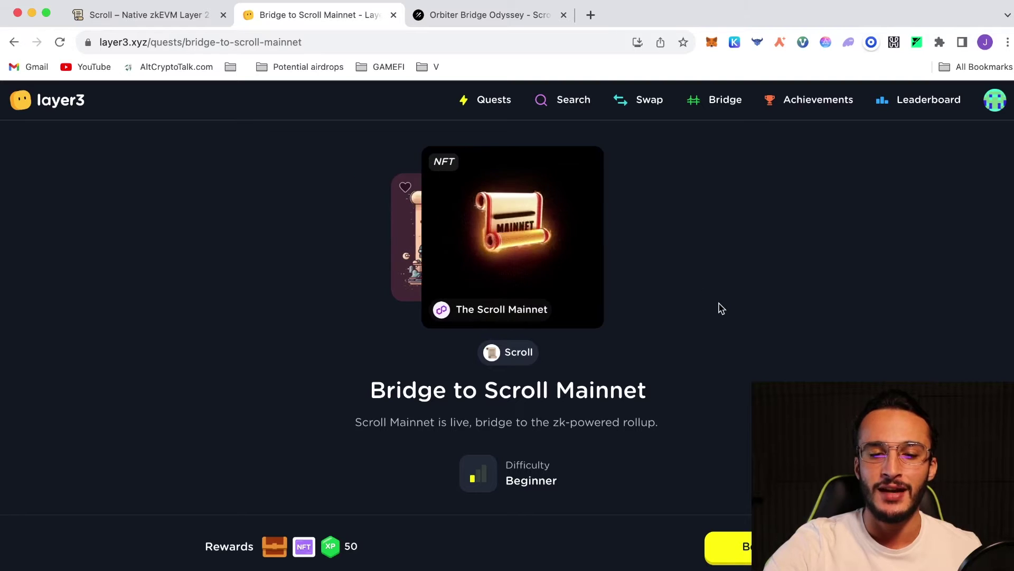
{"action": "scroll", "coordinate": [720, 307], "scroll_direction": "down", "scroll_amount": 2}
{"action": "scroll", "coordinate": [722, 308], "scroll_direction": "down", "scroll_amount": 5}
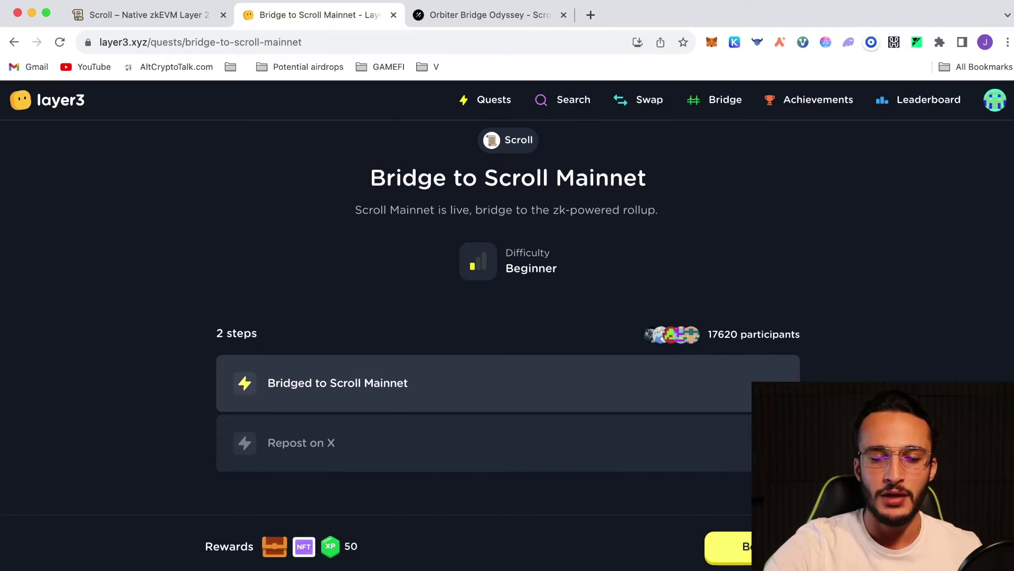
Begin the quest's Bridged to Scroll Mainnet step, then open Etherscan in a new tab
{"action": "left_click", "coordinate": [728, 546]}
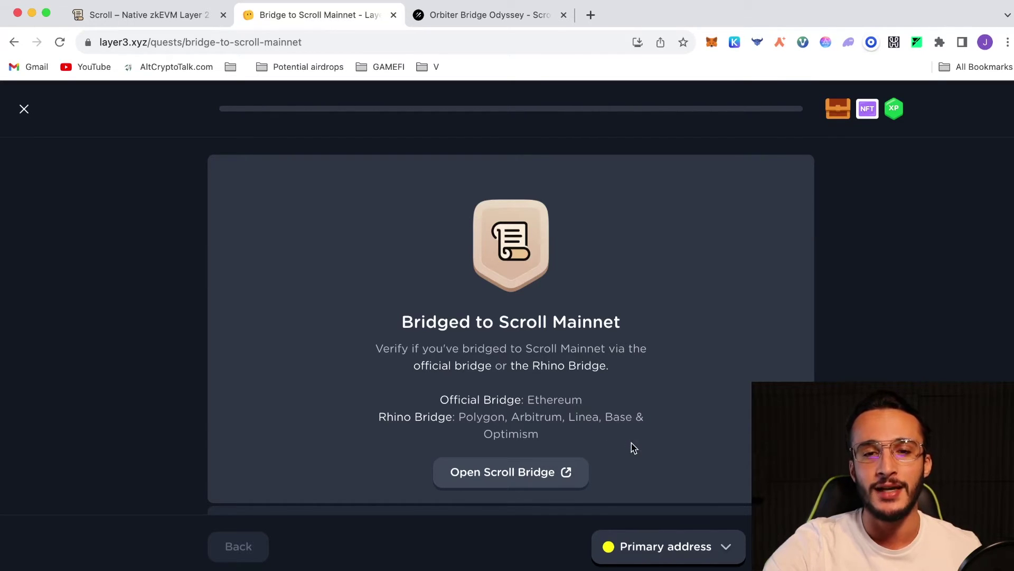
{"action": "key", "text": "super+t"}
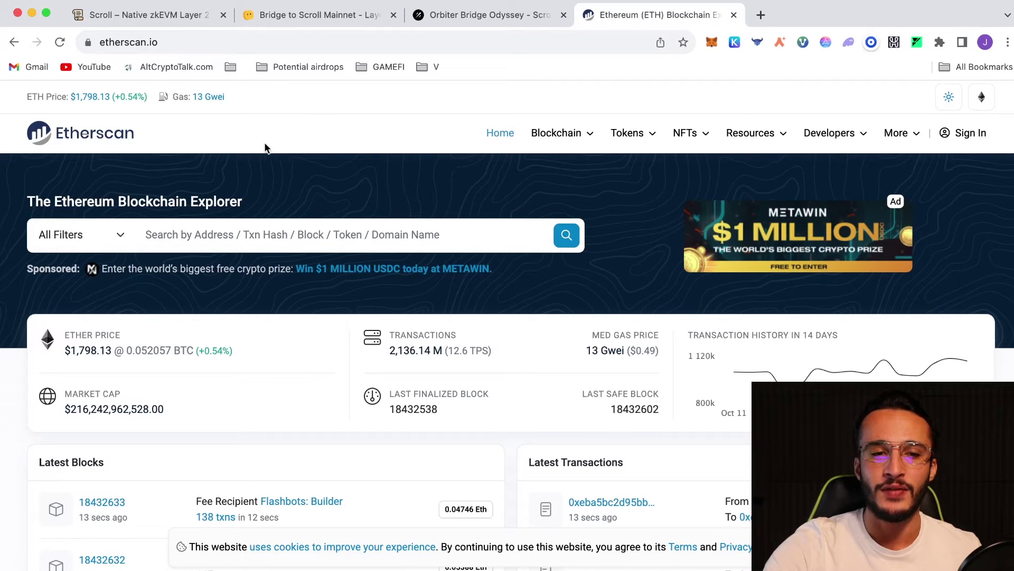
Confirm on Etherscan's Gas Tracker that gas is about 14 gwei, then close Etherscan
{"action": "left_click", "coordinate": [208, 98]}
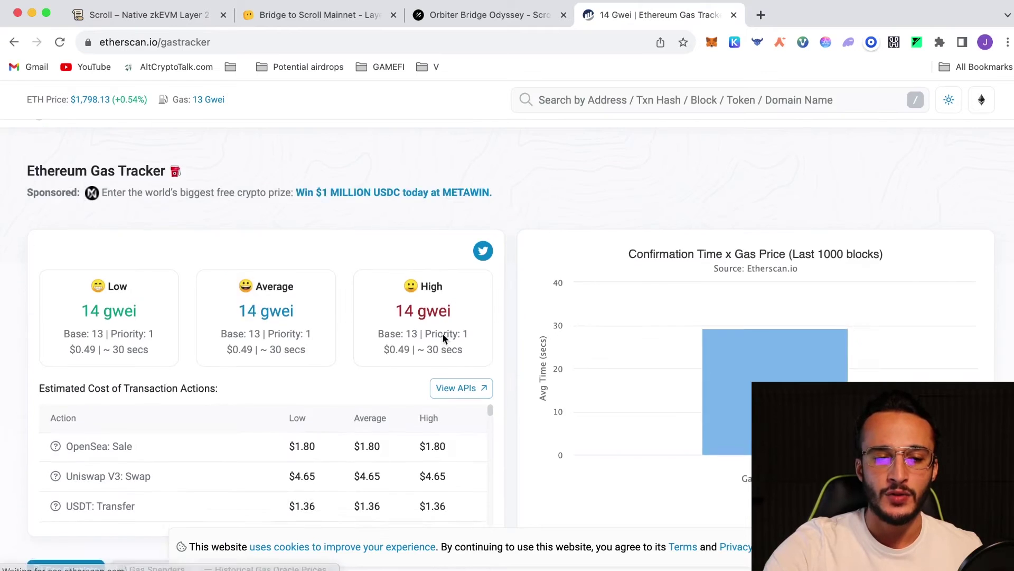
{"action": "scroll", "coordinate": [372, 500], "scroll_direction": "down", "scroll_amount": 1}
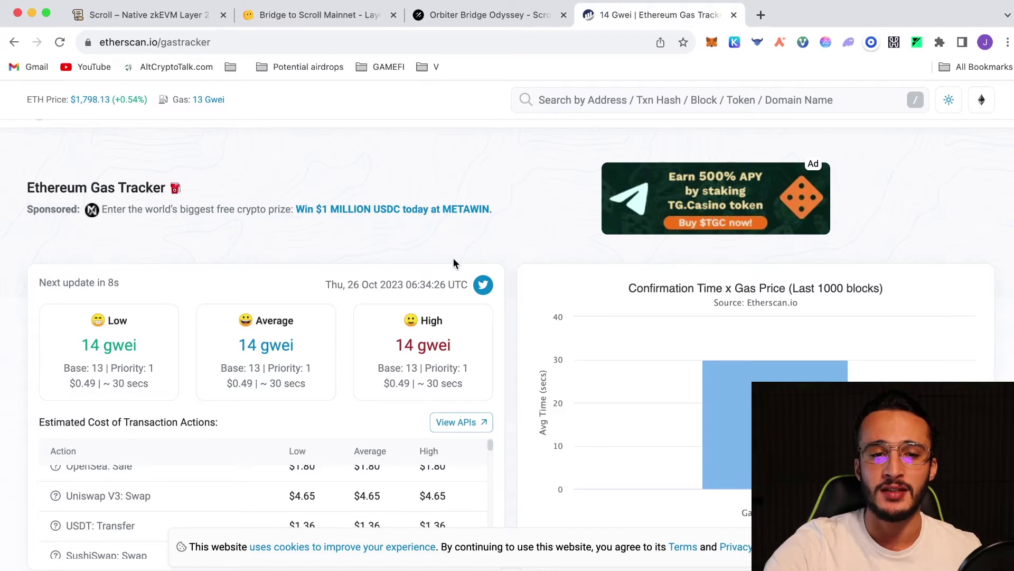
{"action": "scroll", "coordinate": [394, 251], "scroll_direction": "up", "scroll_amount": 1}
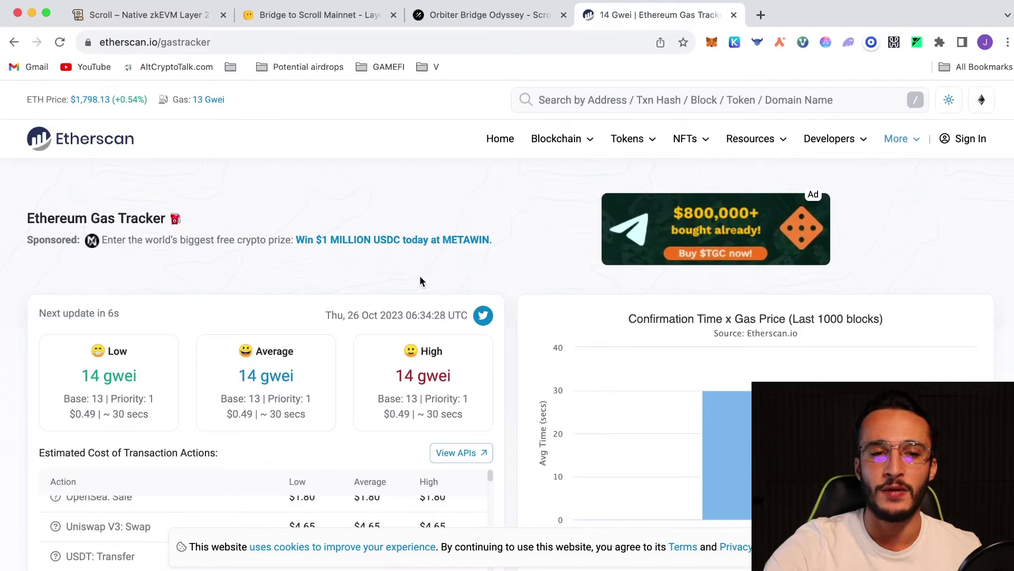
{"action": "left_click", "coordinate": [735, 16]}
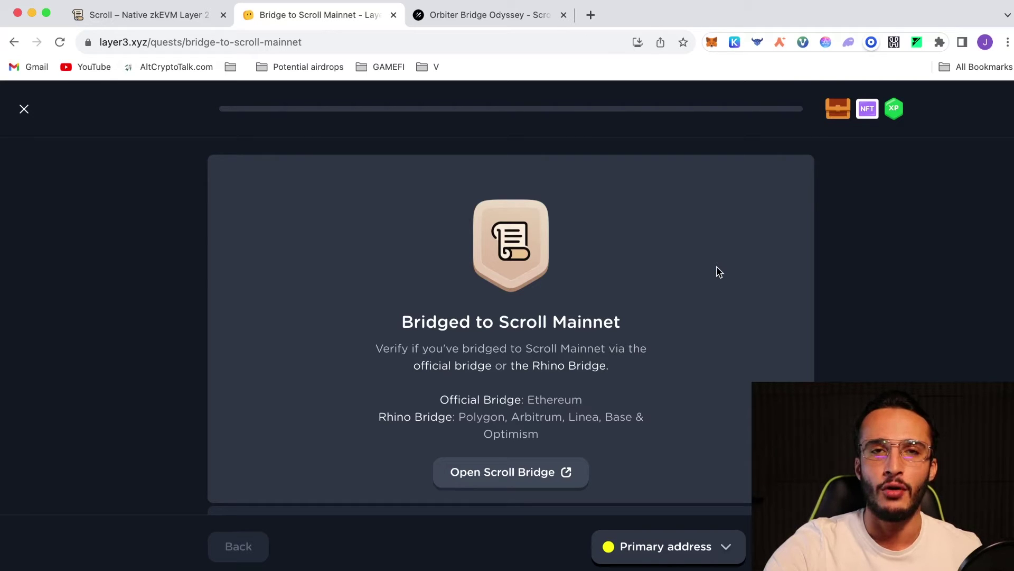
Go from the Scroll homepage to the official Scroll bridge and check the wallet's ETH balance
{"action": "left_click", "coordinate": [130, 20]}
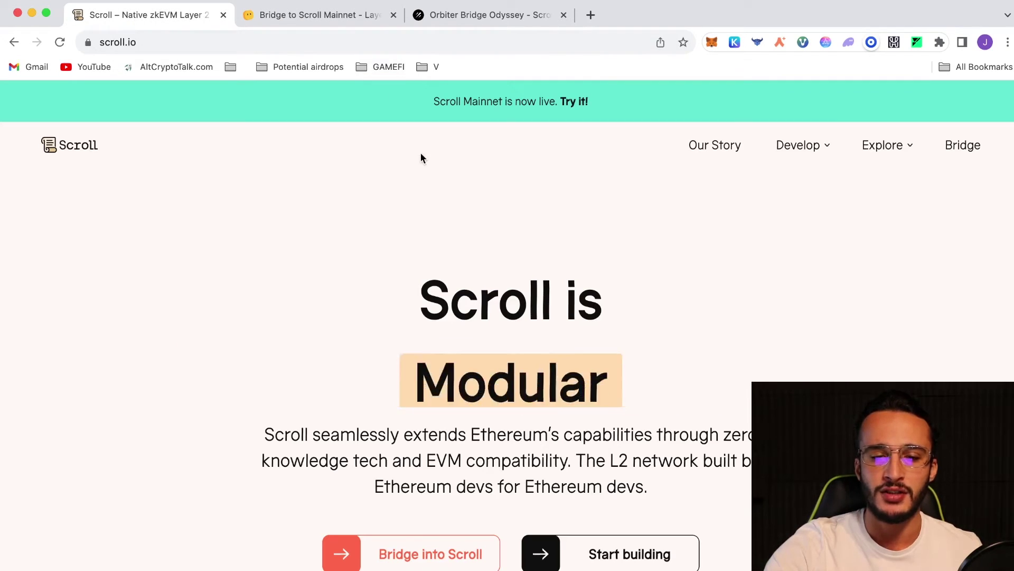
{"action": "scroll", "coordinate": [470, 193], "scroll_direction": "down", "scroll_amount": 3}
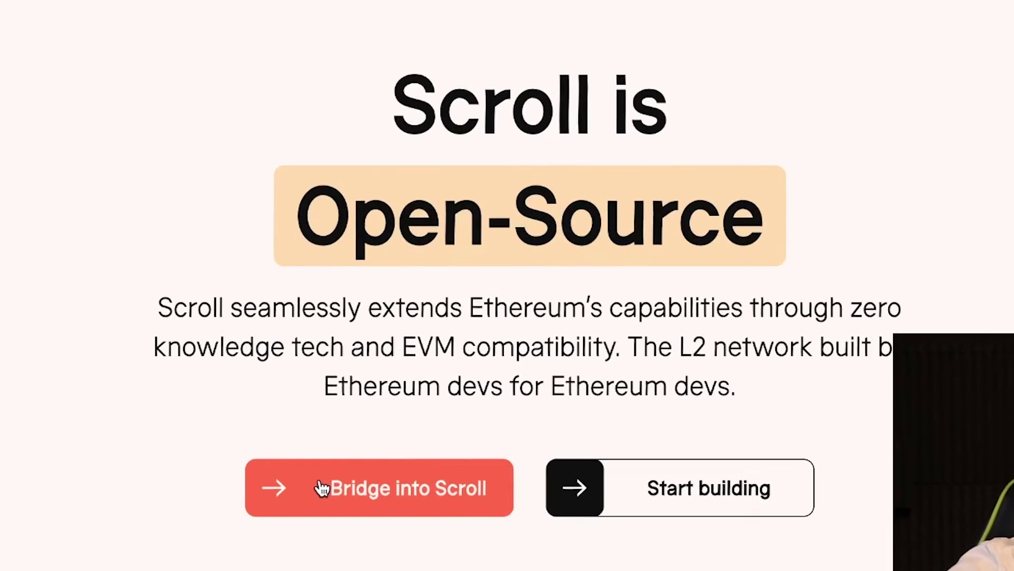
{"action": "left_click", "coordinate": [318, 488]}
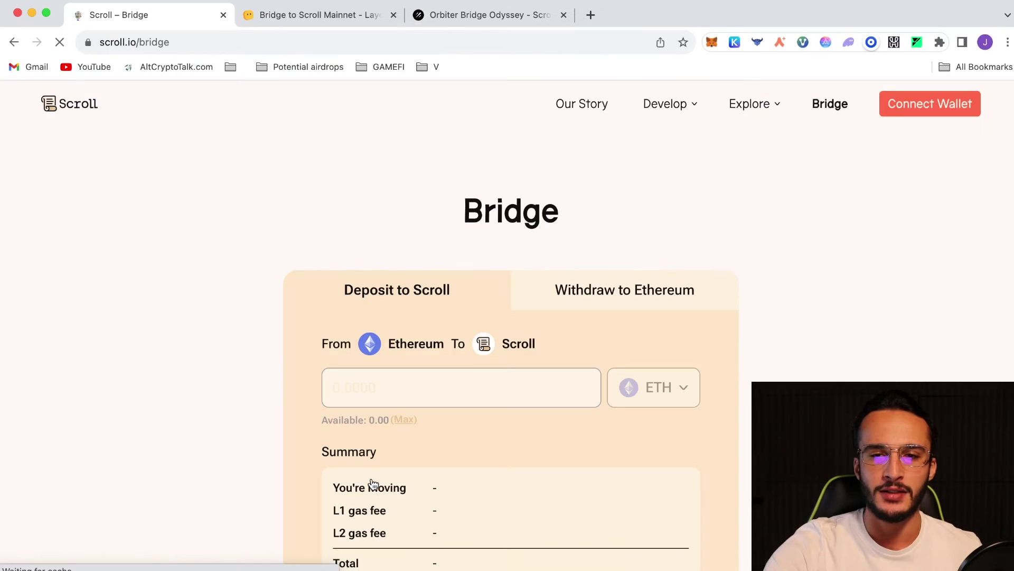
{"action": "left_click", "coordinate": [713, 42]}
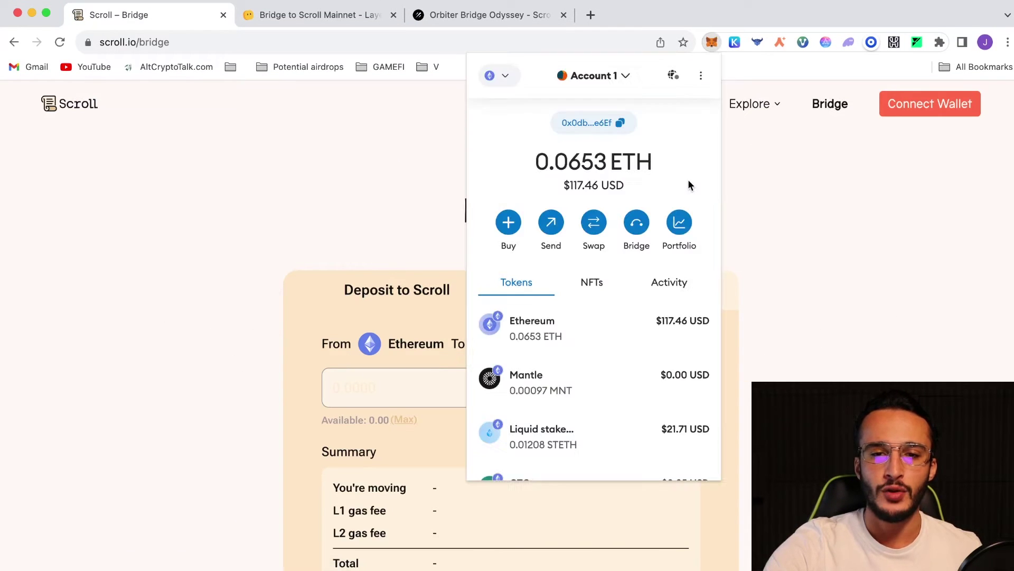
{"action": "left_click", "coordinate": [753, 220]}
{"action": "scroll", "coordinate": [748, 229], "scroll_direction": "down", "scroll_amount": 3}
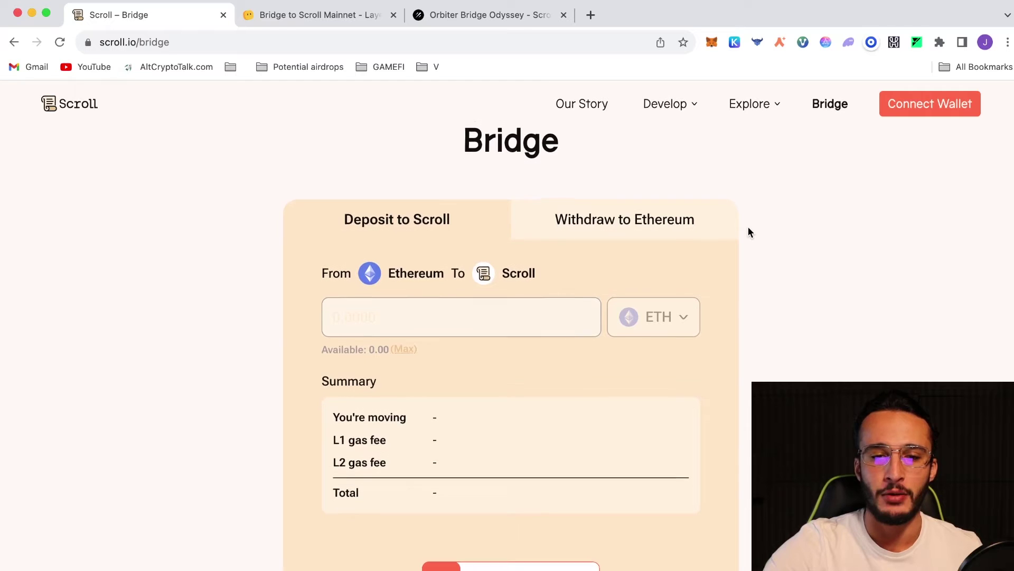
{"action": "scroll", "coordinate": [755, 228], "scroll_direction": "up", "scroll_amount": 3}
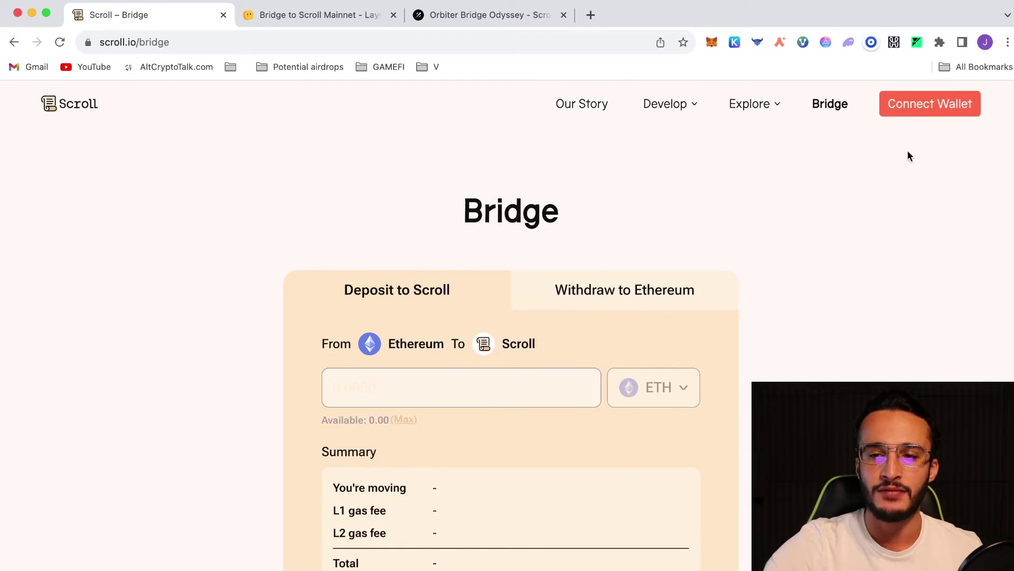
Connect MetaMask to the Scroll bridge, showing 0.0653160 ETH available for deposit
{"action": "left_click", "coordinate": [938, 115]}
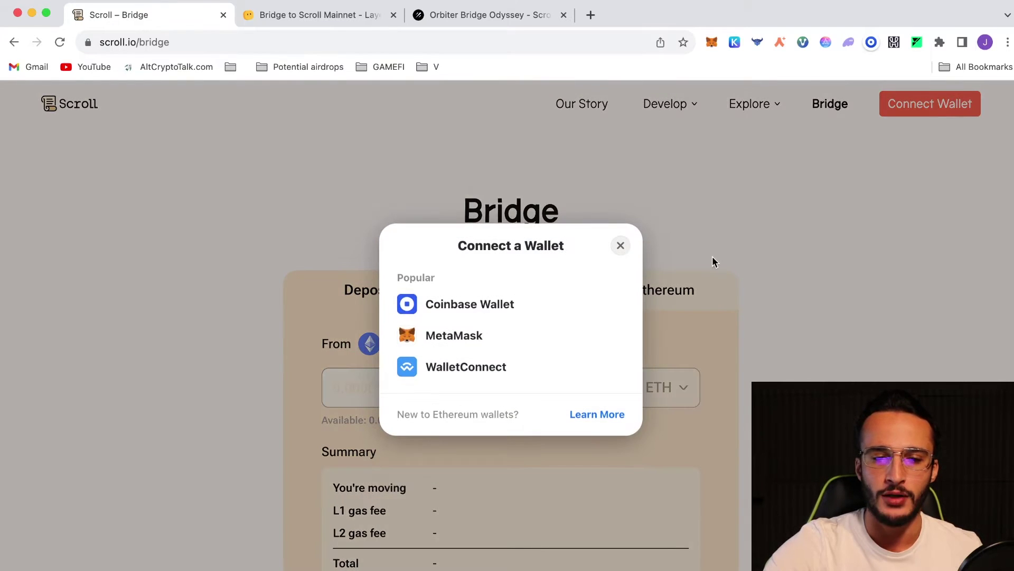
{"action": "left_click", "coordinate": [601, 332]}
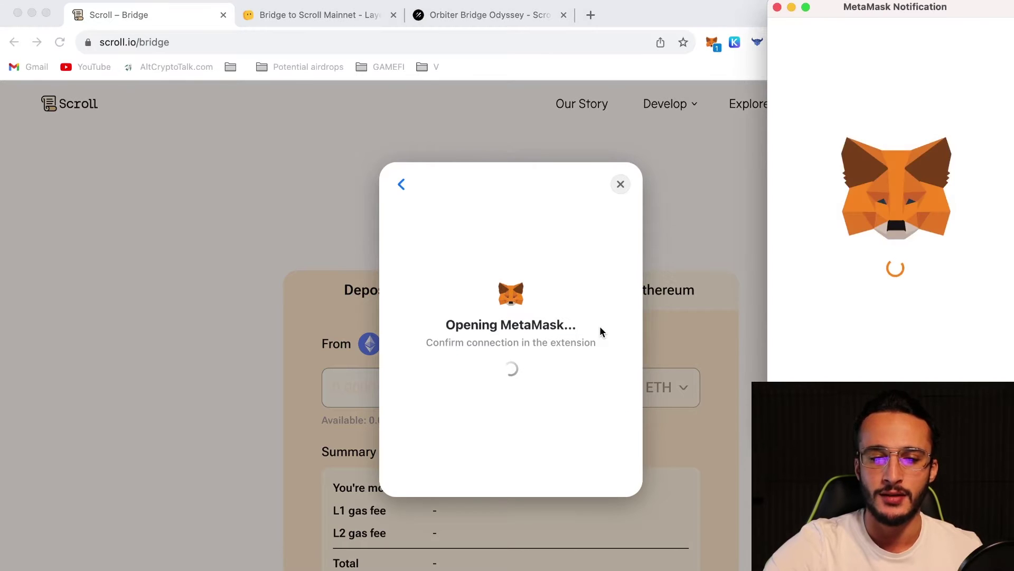
{"action": "left_click", "coordinate": [951, 417]}
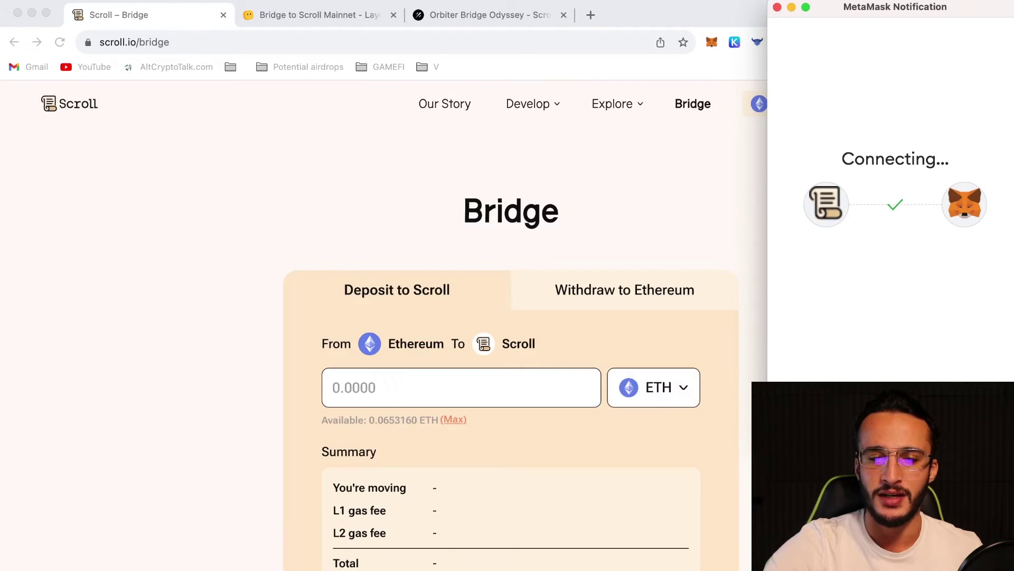
{"action": "scroll", "coordinate": [704, 357], "scroll_direction": "down", "scroll_amount": 2}
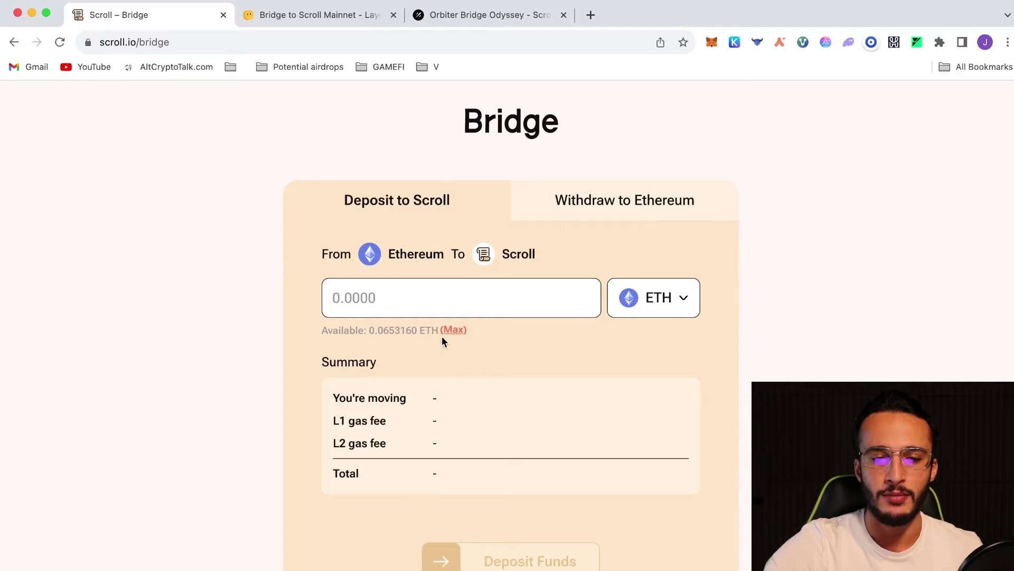
{"action": "left_click", "coordinate": [427, 301]}
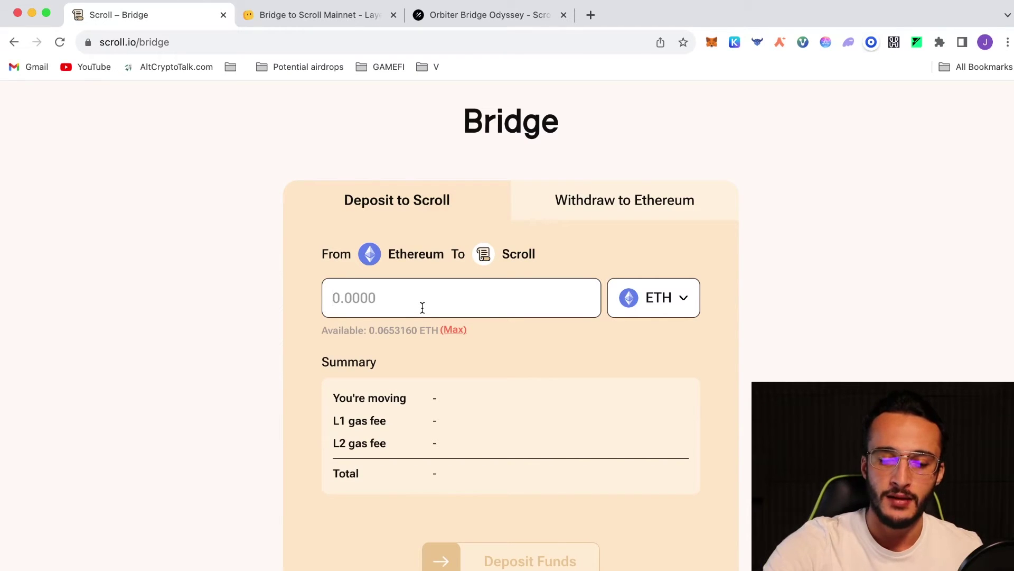
Enter a 0.045 ETH deposit, totalling 0.0500096 ETH with L1 and L2 gas fees
{"action": "type", "text": "0.045"}
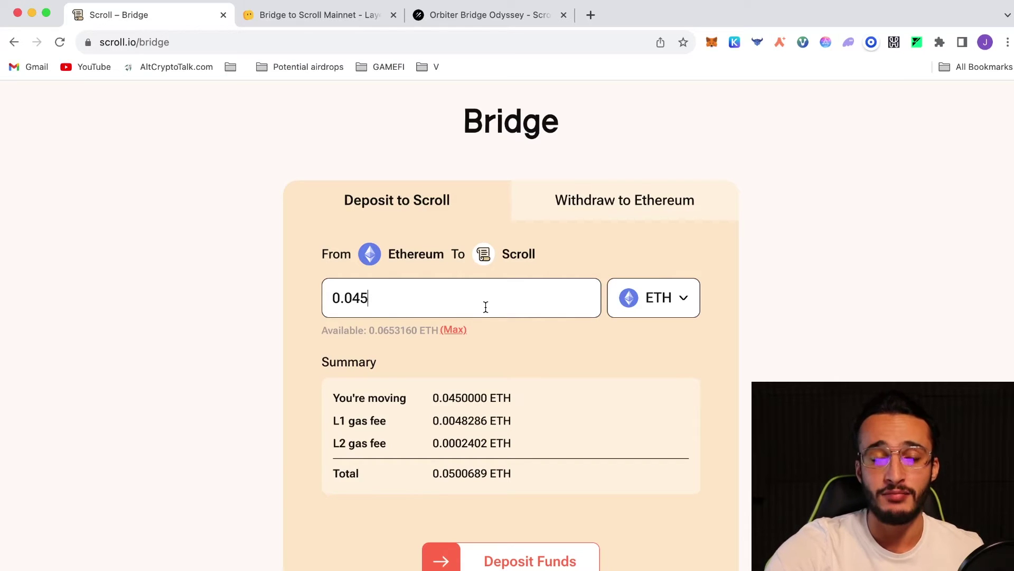
{"action": "scroll", "coordinate": [482, 449], "scroll_direction": "down", "scroll_amount": 1}
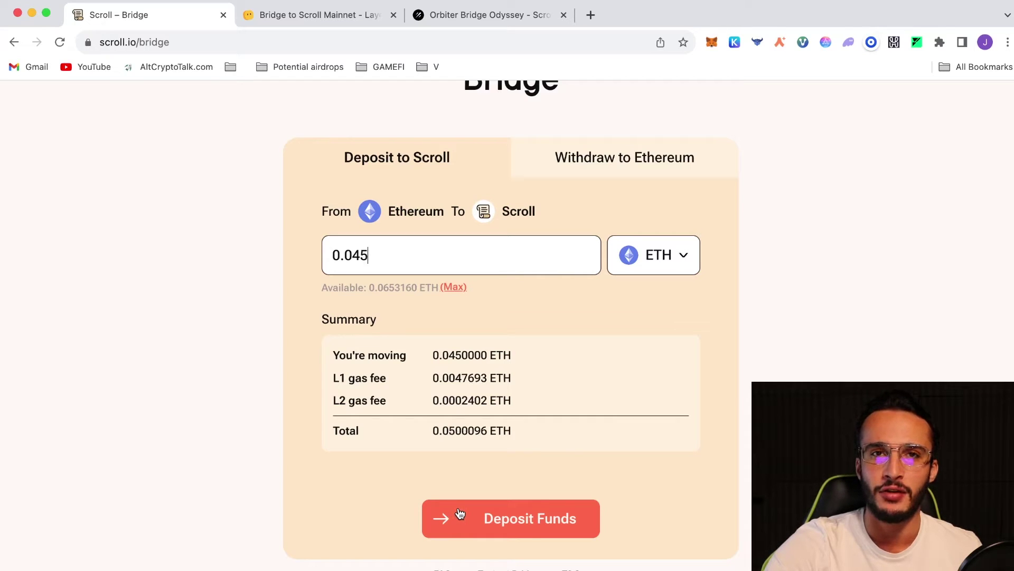
Submit the 0.045 ETH deposit and approve the transaction in MetaMask
{"action": "left_click", "coordinate": [508, 515]}
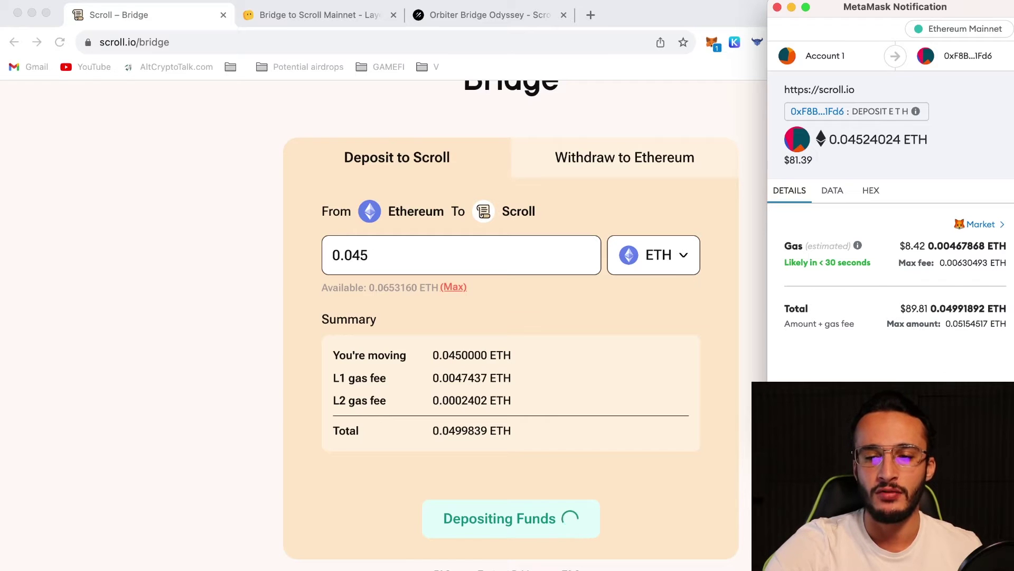
{"action": "left_click", "coordinate": [951, 399]}
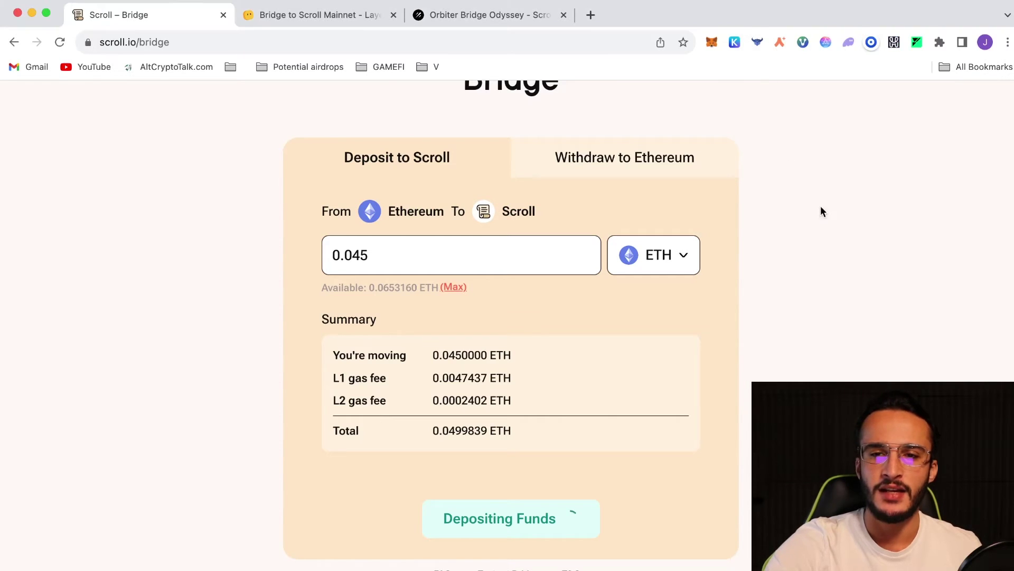
{"action": "left_click", "coordinate": [712, 42]}
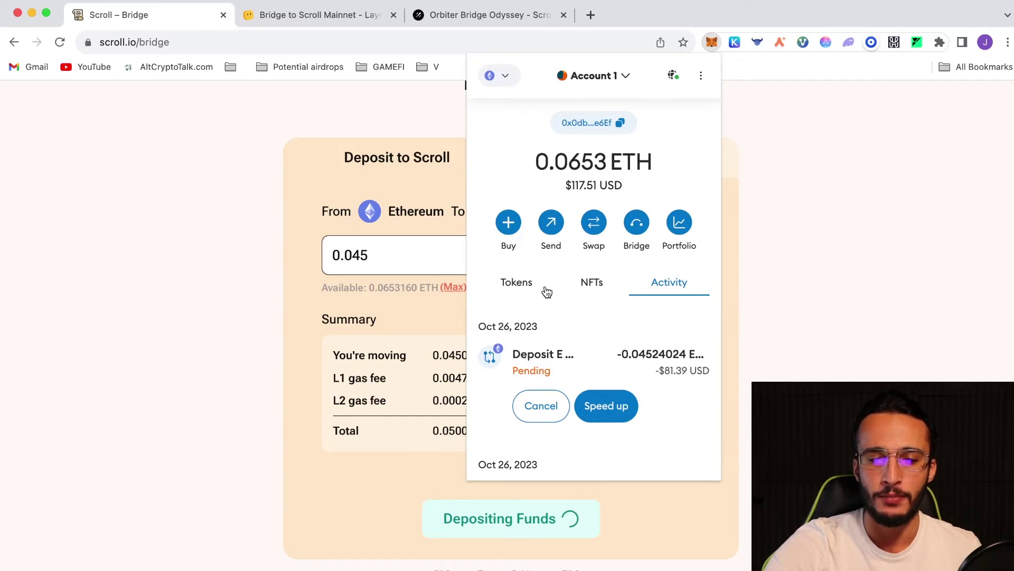
{"action": "left_click", "coordinate": [728, 282]}
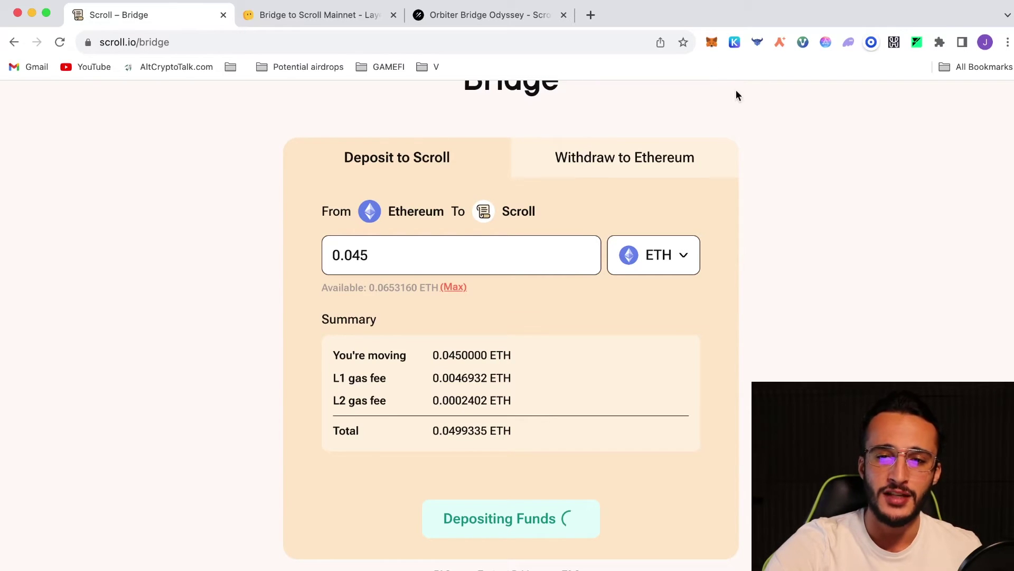
Check MetaMask's activity until the deposit is confirmed, then return to the Layer3 quest
{"action": "left_click", "coordinate": [712, 42]}
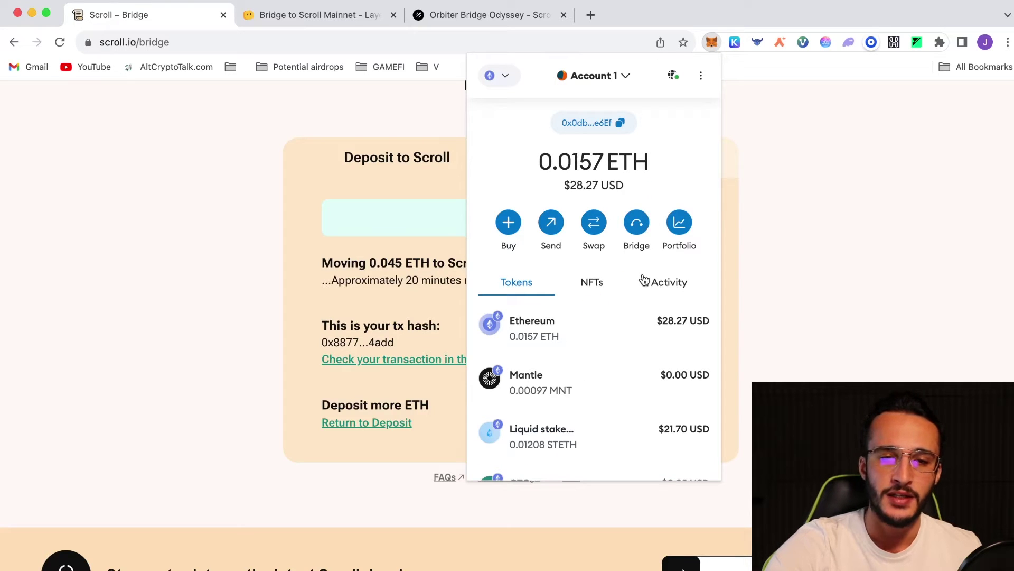
{"action": "left_click", "coordinate": [653, 284]}
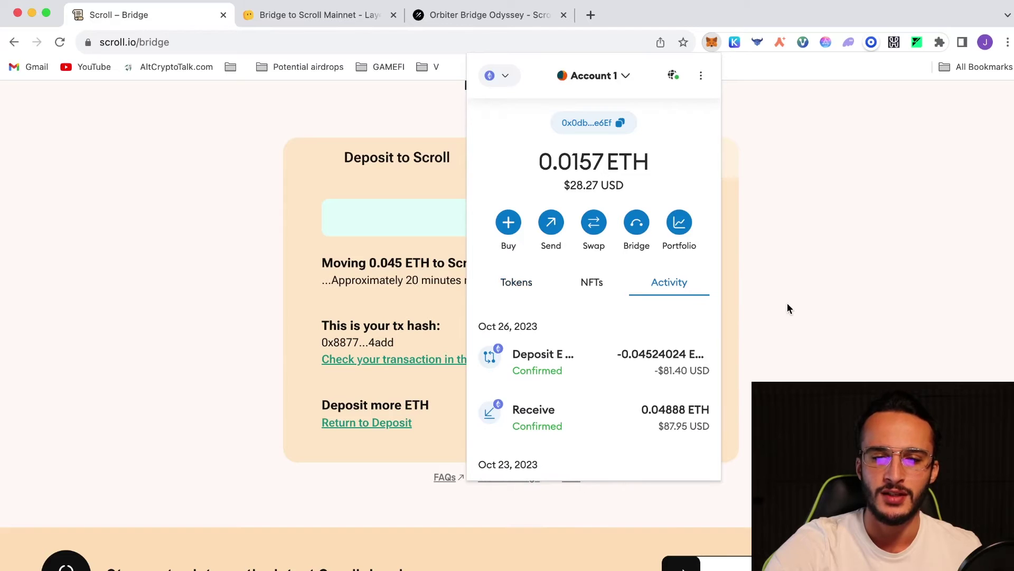
{"action": "left_click", "coordinate": [784, 304]}
{"action": "scroll", "coordinate": [699, 311], "scroll_direction": "up", "scroll_amount": 3}
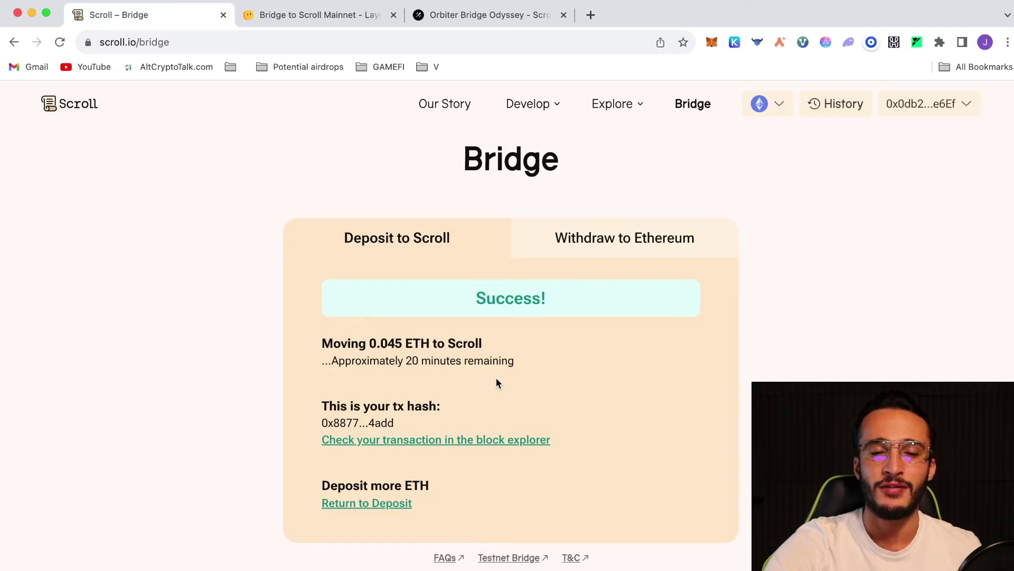
{"action": "left_click", "coordinate": [350, 17]}
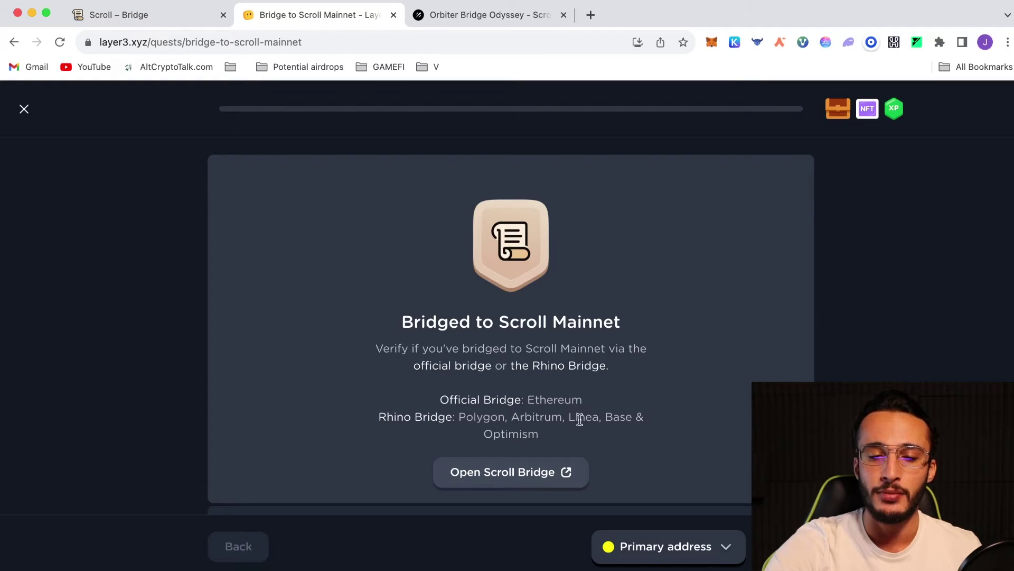
Open the Rhino.fi bridge, dismiss the wallet prompt, and select USDT from Arbitrum One to Scroll
{"action": "left_click", "coordinate": [410, 419]}
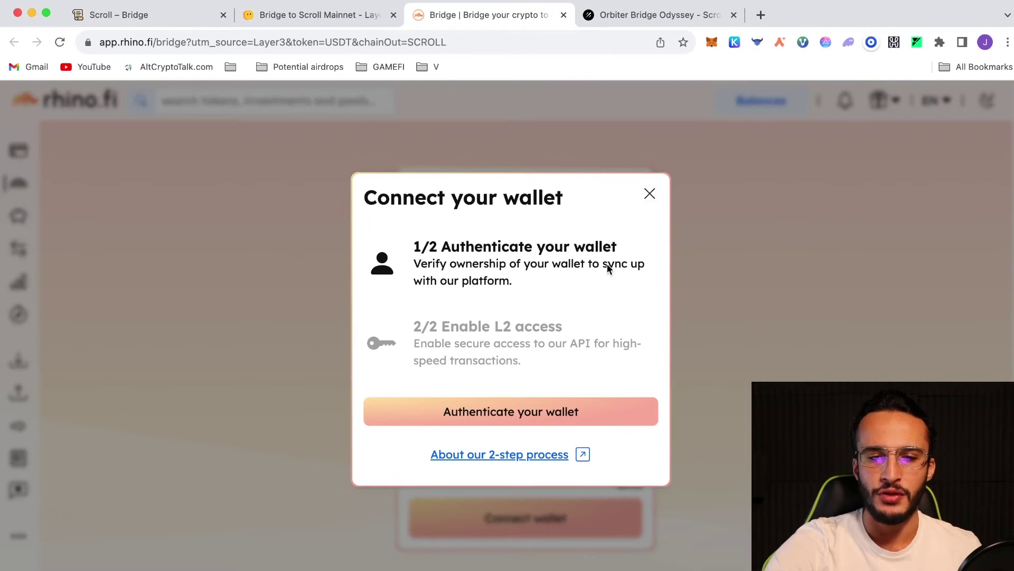
{"action": "left_click", "coordinate": [649, 194]}
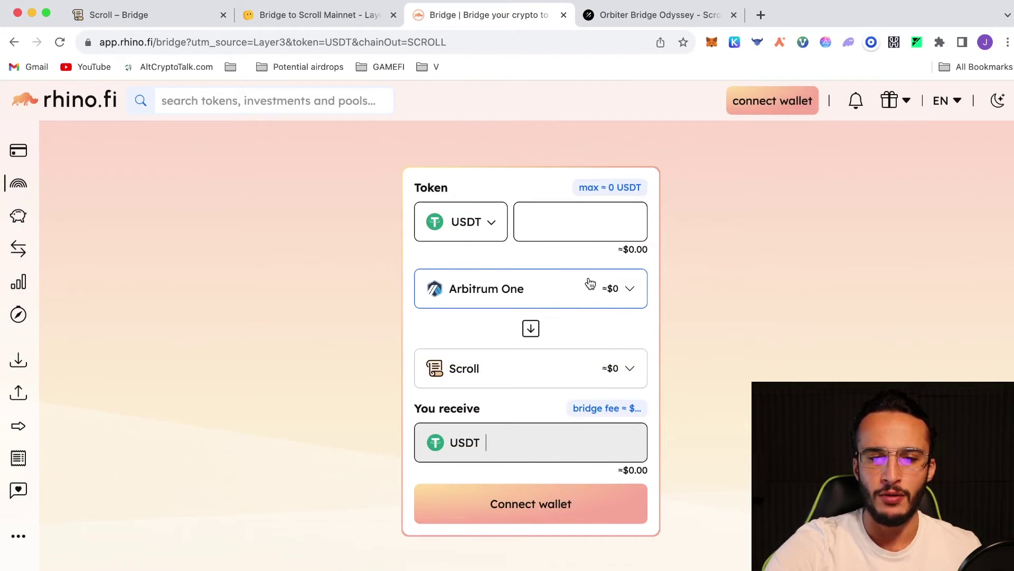
{"action": "left_click", "coordinate": [463, 223]}
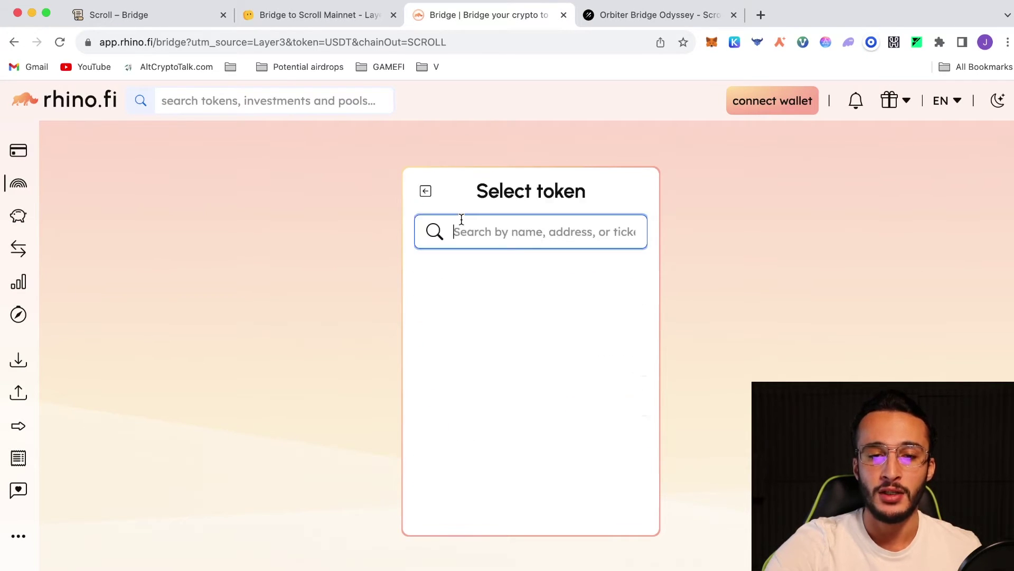
{"action": "left_click", "coordinate": [774, 331]}
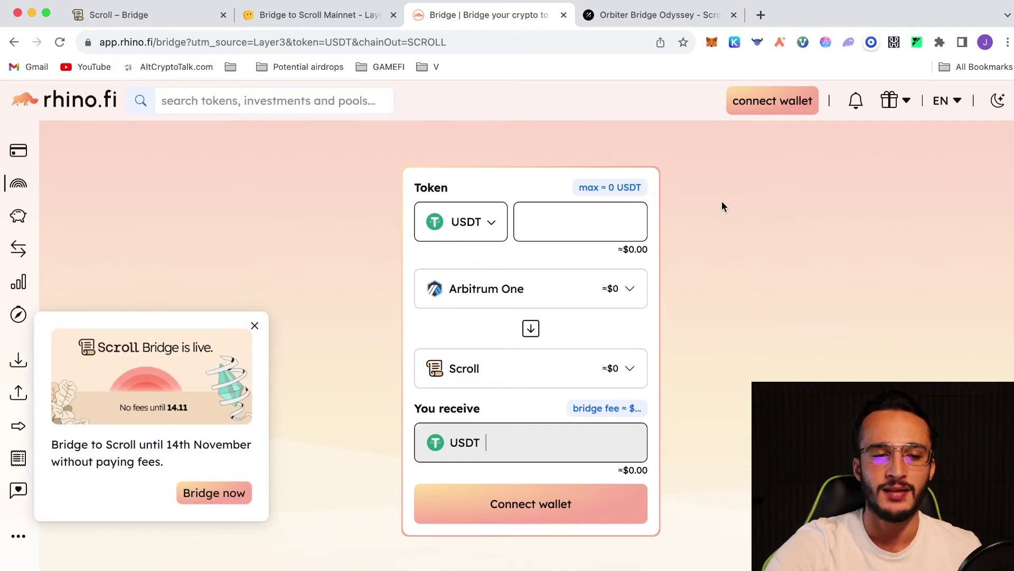
Close the Rhino.fi tab and verify the last quest step to earn 100 XP
{"action": "key", "text": "super+w"}
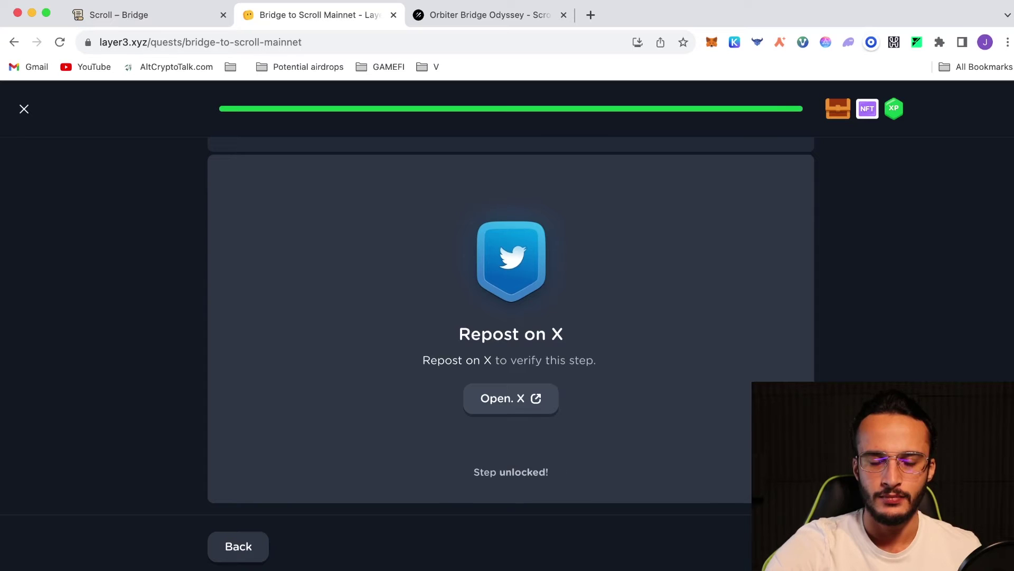
{"action": "left_click", "coordinate": [742, 547]}
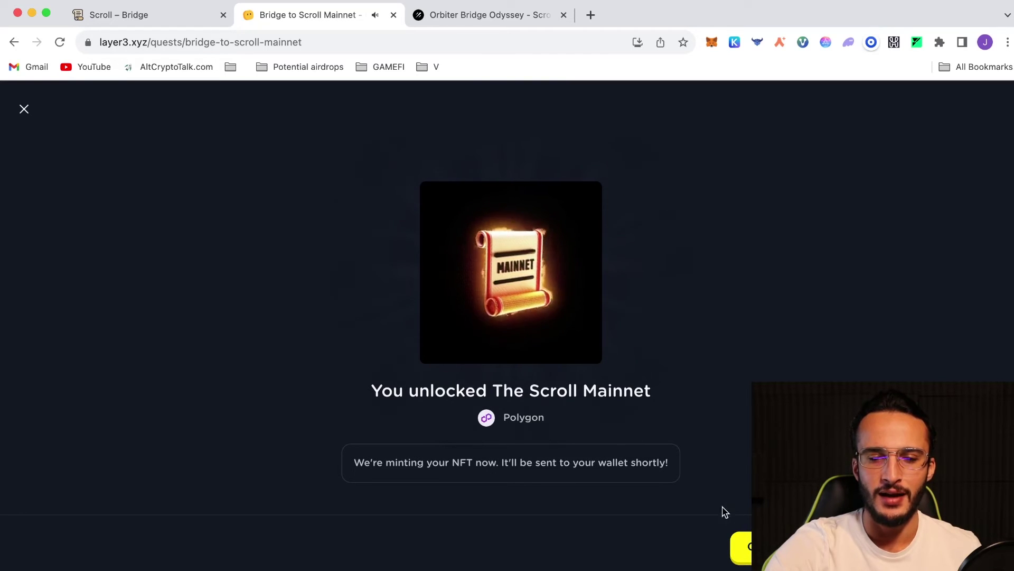
Collect the Scroll Mainnet NFT and level-up rewards, and close the Next up suggestion
{"action": "left_click", "coordinate": [747, 544]}
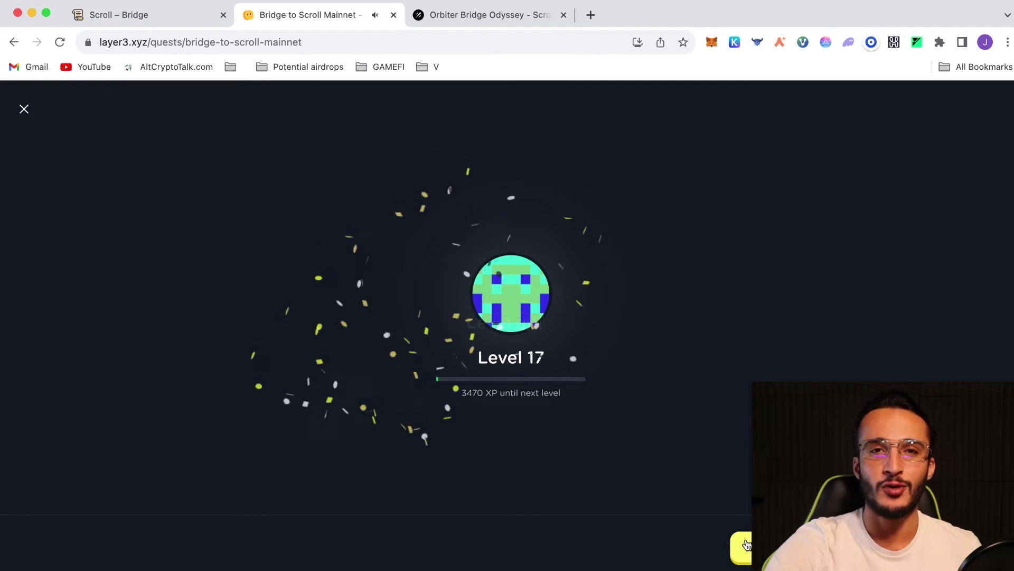
{"action": "left_click", "coordinate": [746, 545]}
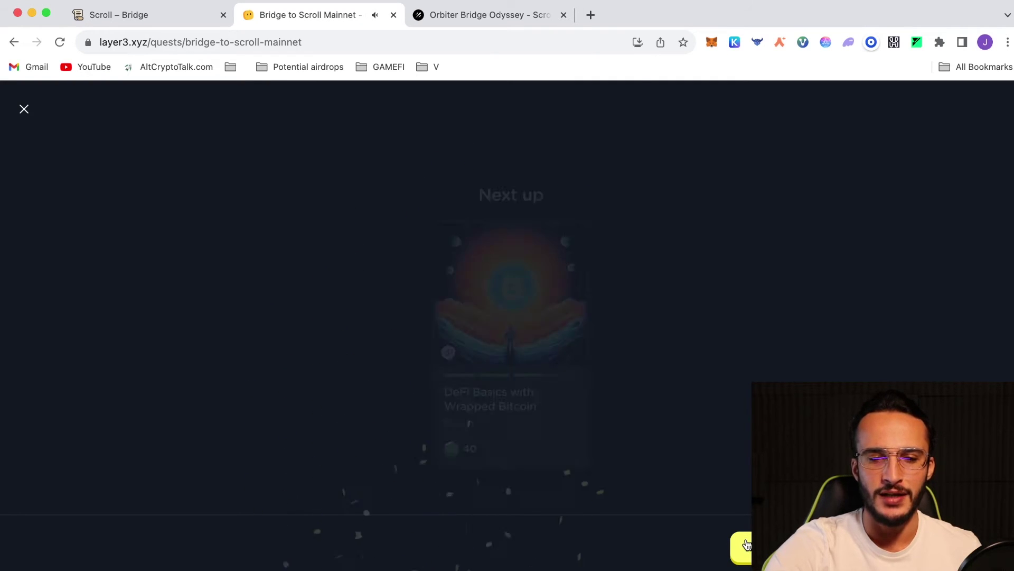
{"action": "left_click", "coordinate": [24, 110]}
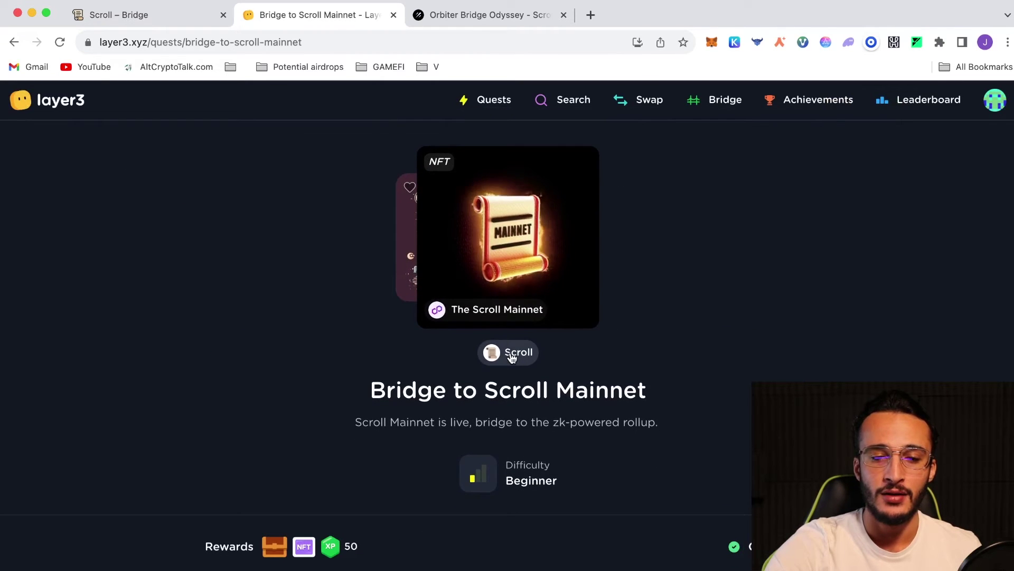
Look over the Scroll community page on Layer3, then close that tab
{"action": "left_click", "coordinate": [511, 353]}
{"action": "scroll", "coordinate": [661, 319], "scroll_direction": "down", "scroll_amount": 8}
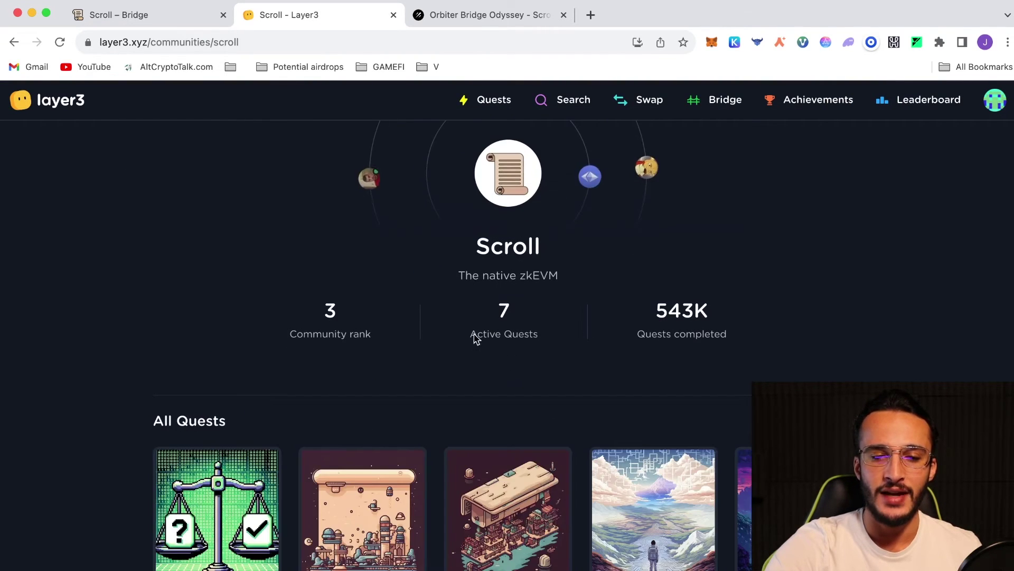
{"action": "scroll", "coordinate": [715, 344], "scroll_direction": "up", "scroll_amount": 10}
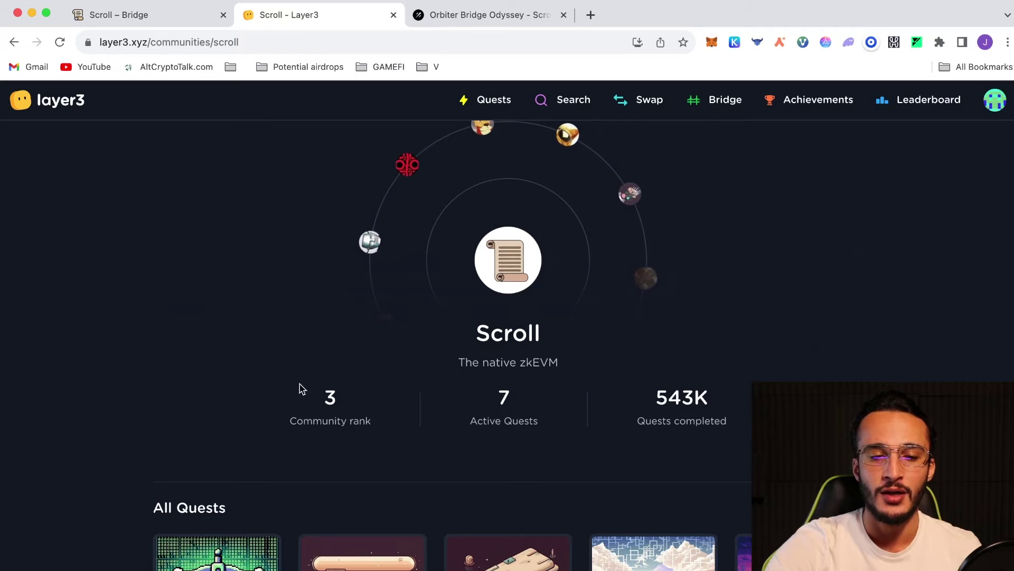
{"action": "scroll", "coordinate": [475, 296], "scroll_direction": "up", "scroll_amount": 1}
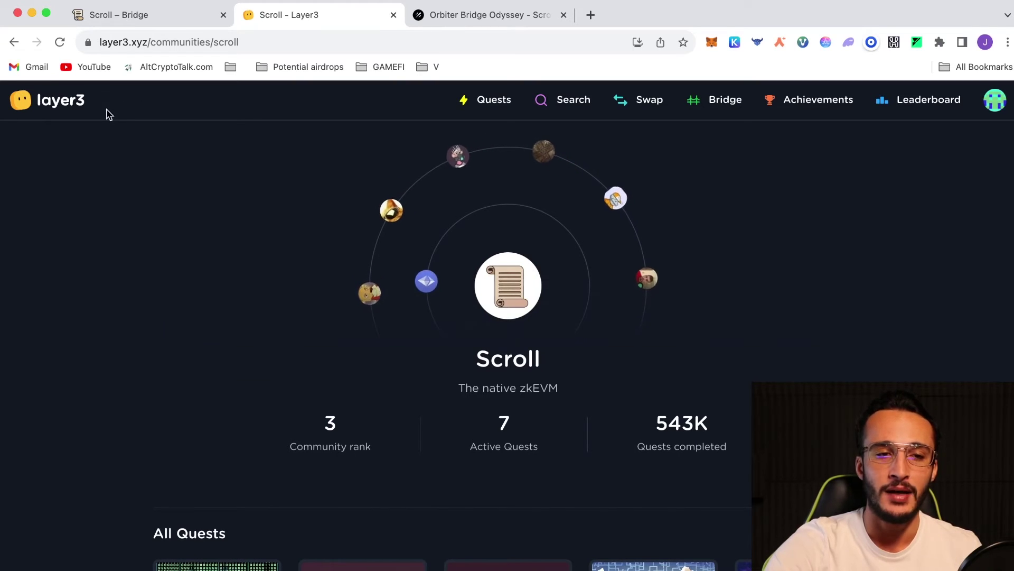
{"action": "left_click", "coordinate": [394, 15]}
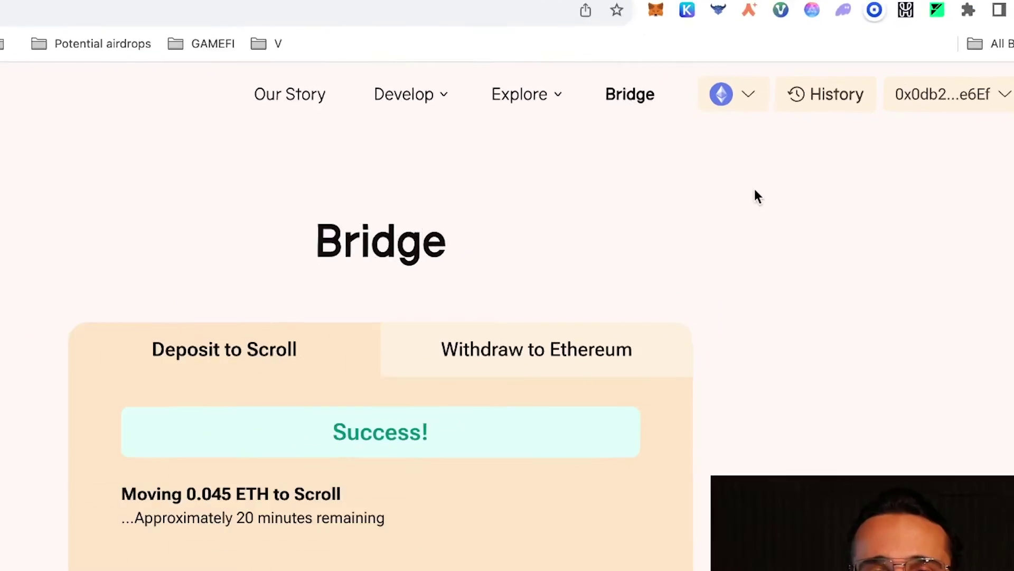
Select Scroll in Scroll Bridge's network list and approve adding and switching to it in MetaMask
{"action": "left_click", "coordinate": [724, 98]}
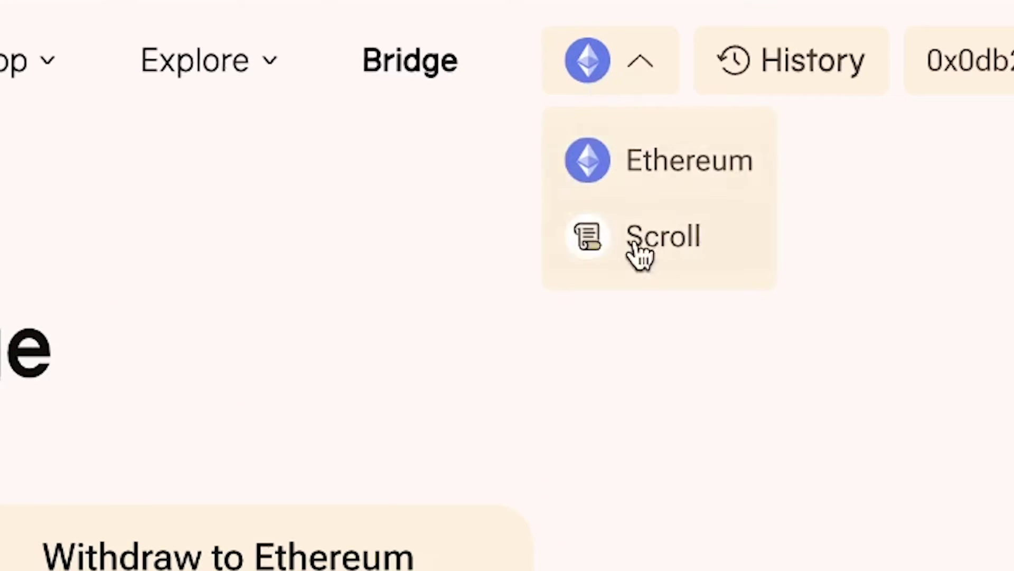
{"action": "left_click", "coordinate": [640, 254]}
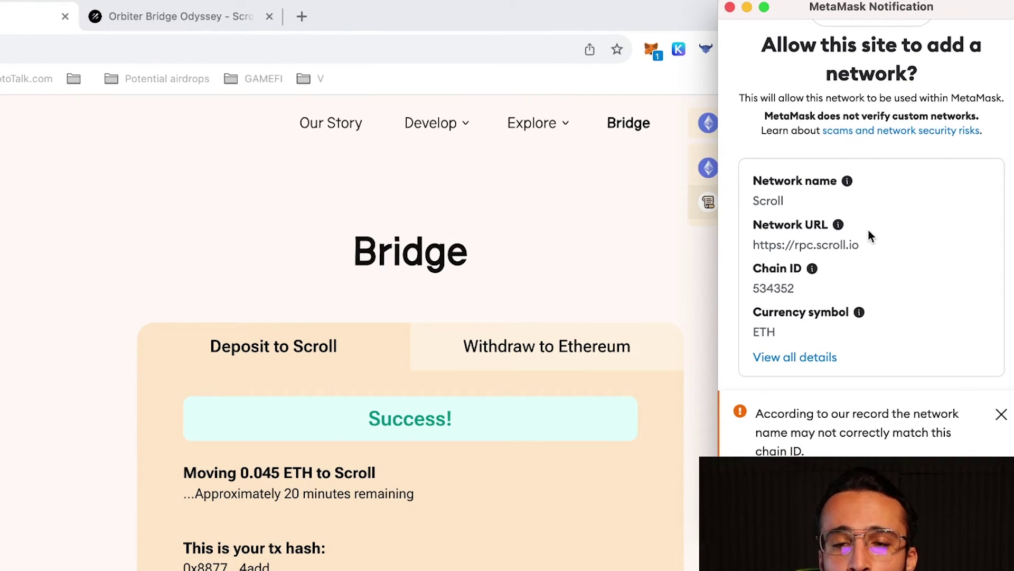
{"action": "scroll", "coordinate": [869, 232], "scroll_direction": "down", "scroll_amount": 3}
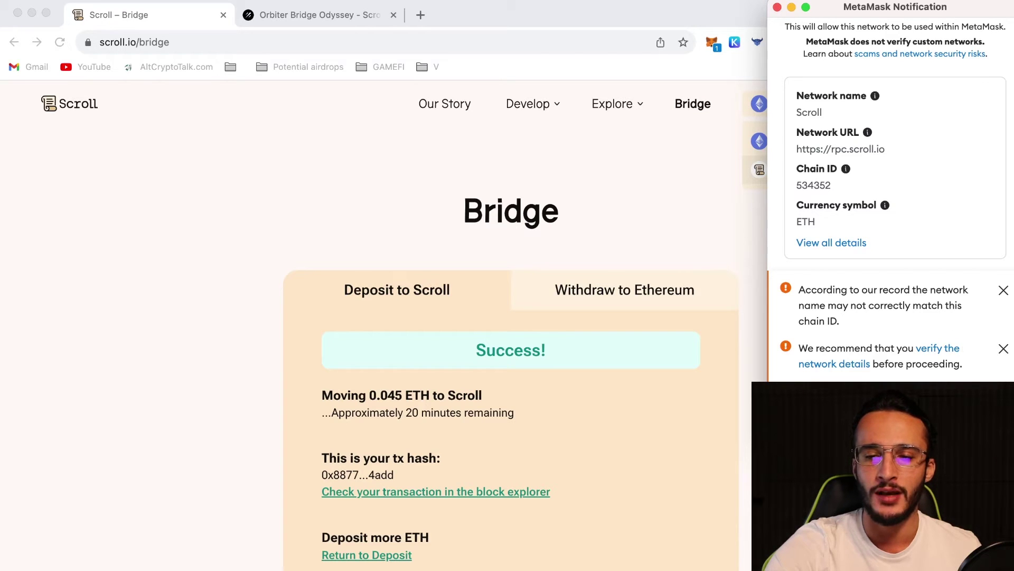
{"action": "left_click", "coordinate": [954, 549]}
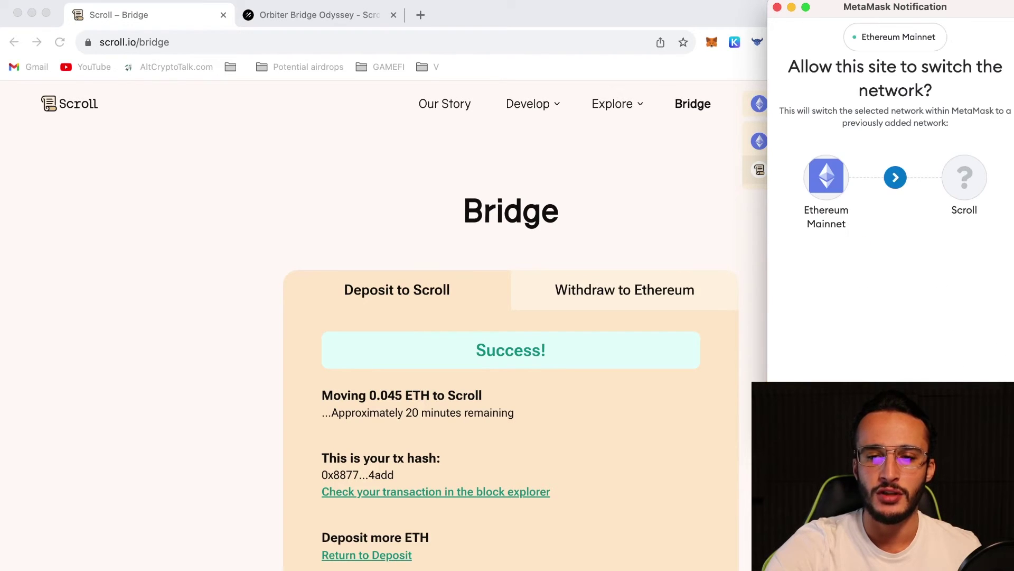
{"action": "left_click", "coordinate": [953, 550]}
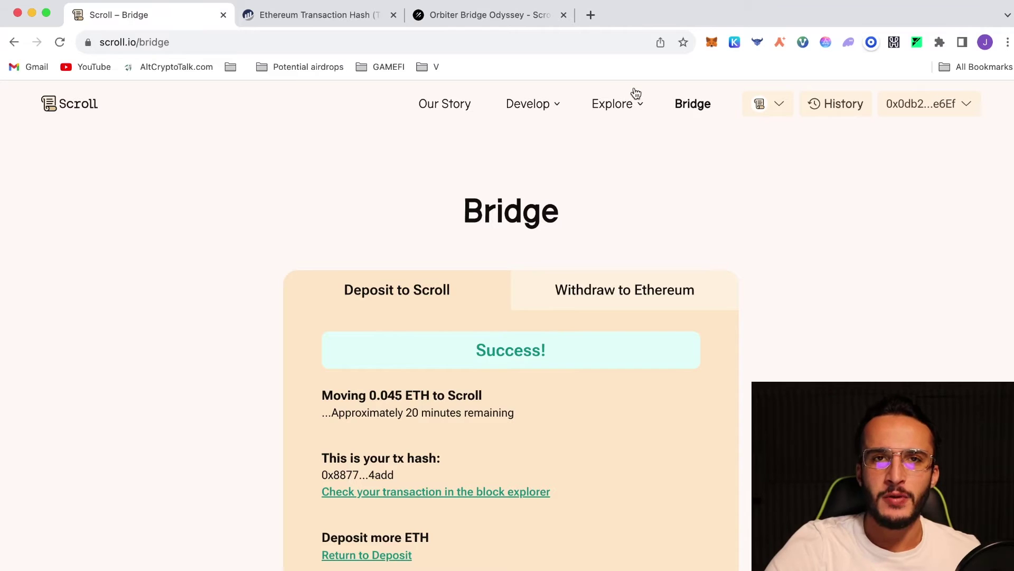
Confirm the 0.045 ETH balance on Scroll and close the Ethereum Transaction Hash tab
{"action": "left_click", "coordinate": [712, 42]}
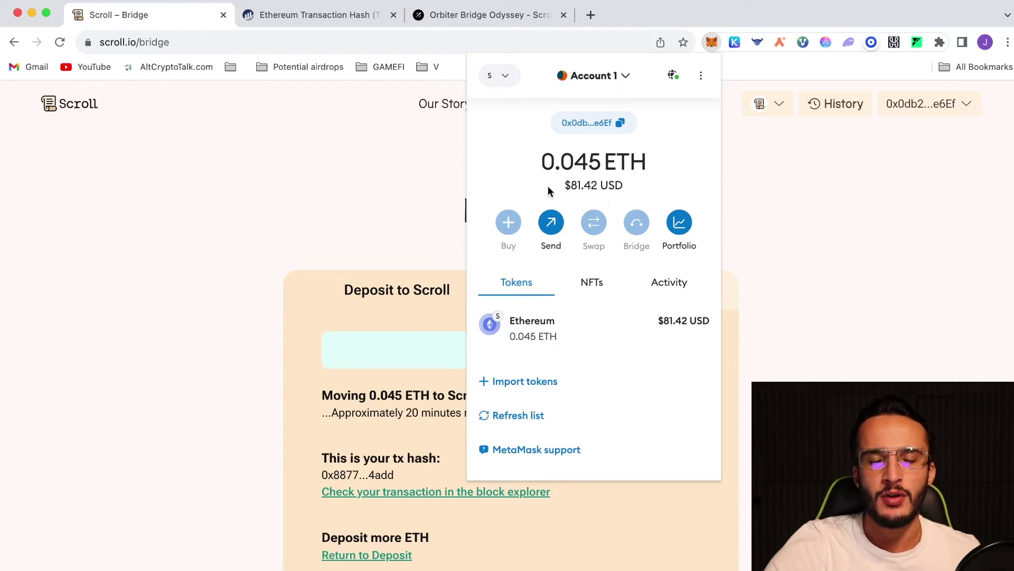
{"action": "left_click", "coordinate": [804, 206]}
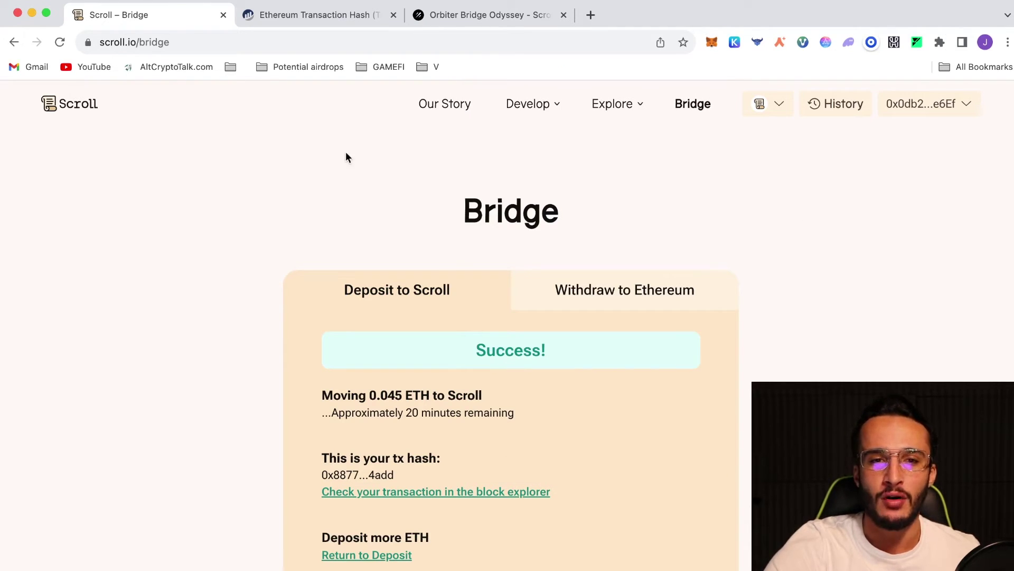
{"action": "left_click", "coordinate": [394, 15]}
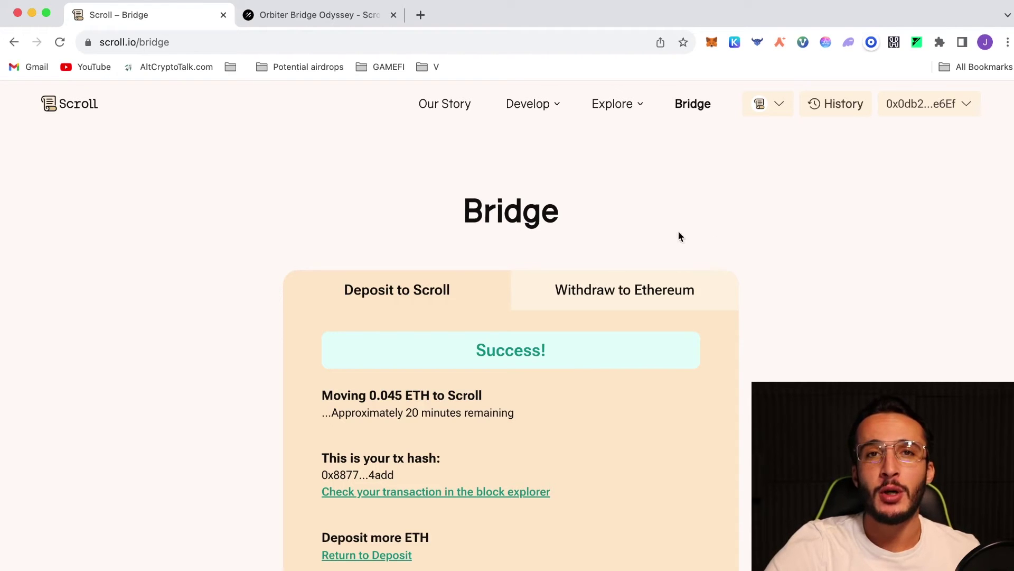
On the Orbiter Bridge Odyssey tab, expand the description and scroll to the Bridge ETH to Scroll Mainnet task
{"action": "left_click", "coordinate": [319, 21]}
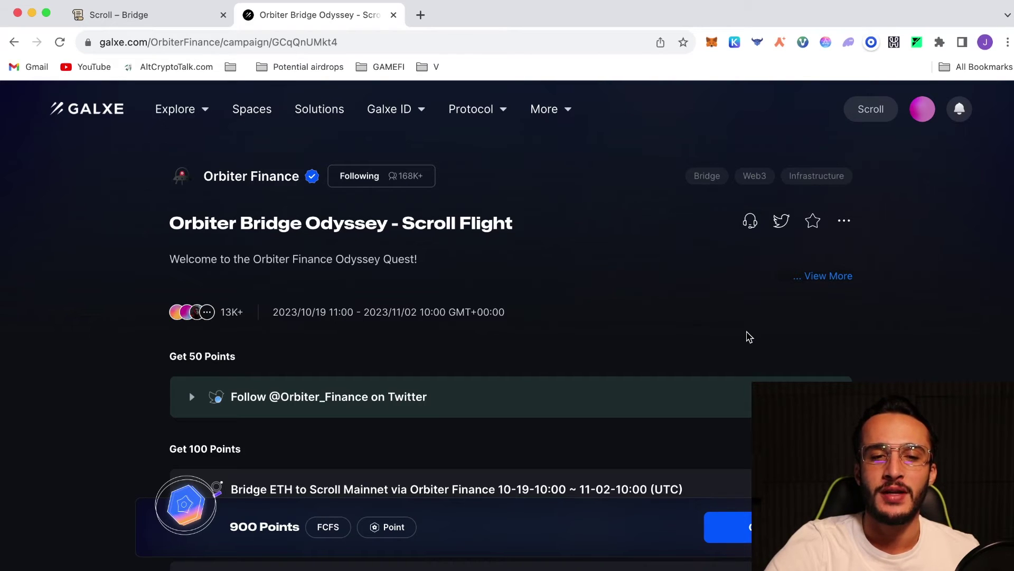
{"action": "left_click", "coordinate": [840, 277]}
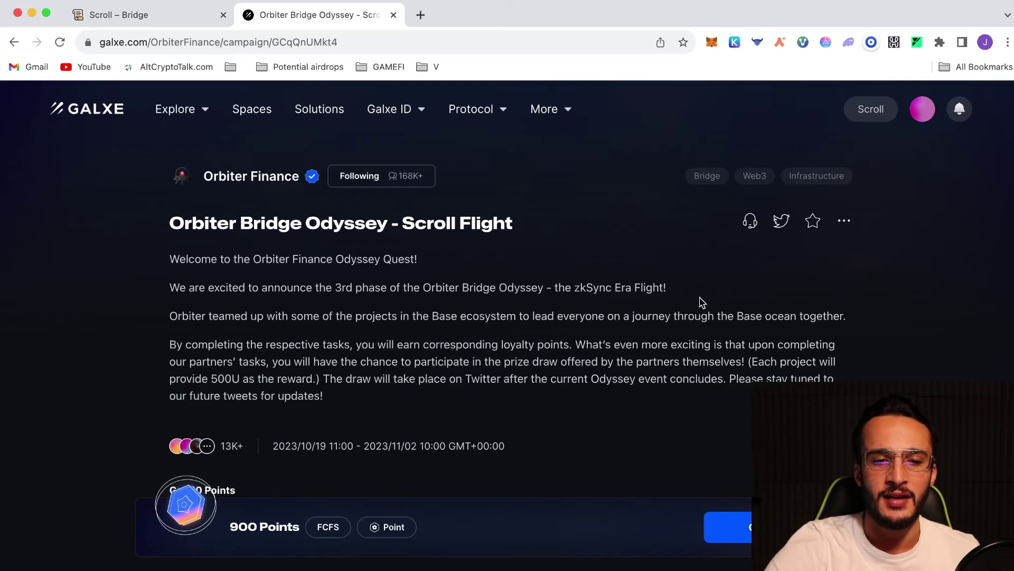
{"action": "scroll", "coordinate": [443, 301], "scroll_direction": "down", "scroll_amount": 3}
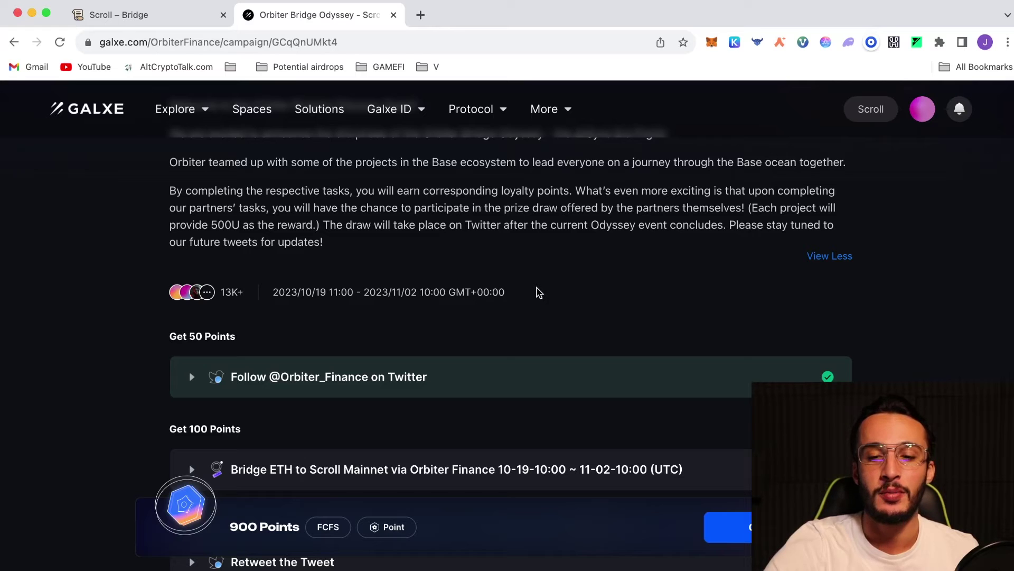
{"action": "scroll", "coordinate": [539, 292], "scroll_direction": "down", "scroll_amount": 5}
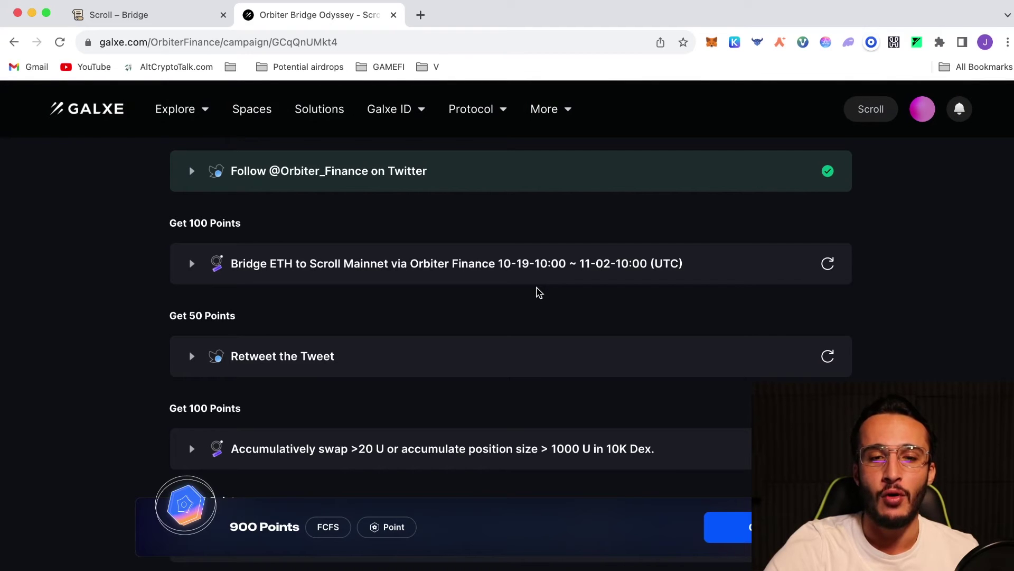
{"action": "scroll", "coordinate": [539, 293], "scroll_direction": "down", "scroll_amount": 3}
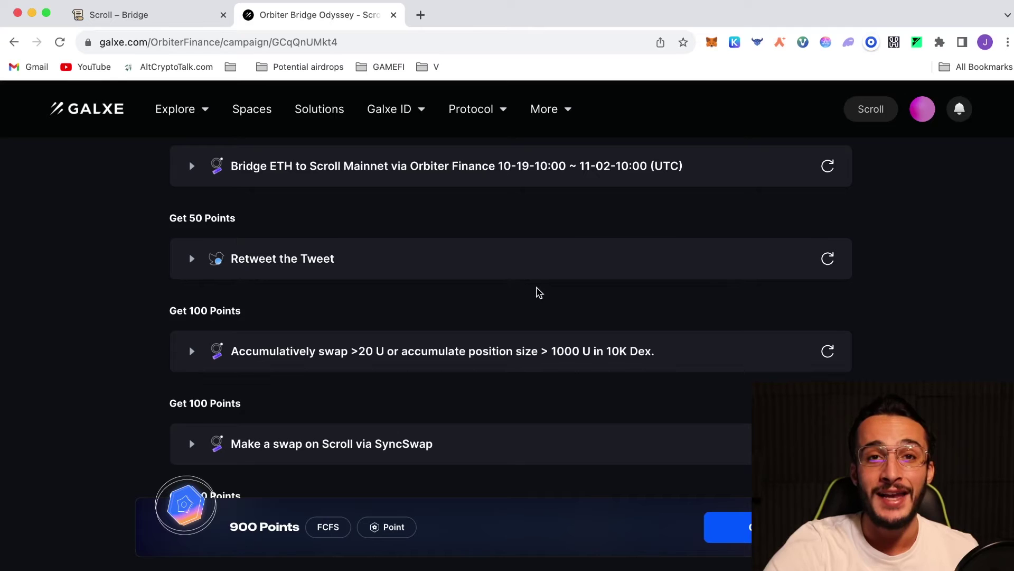
{"action": "scroll", "coordinate": [539, 292], "scroll_direction": "up", "scroll_amount": 3}
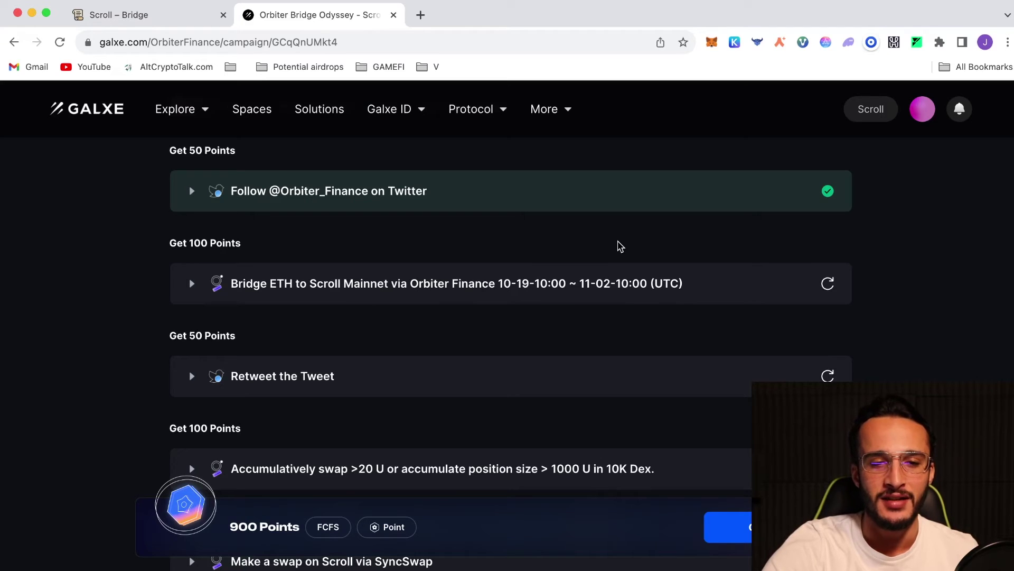
{"action": "scroll", "coordinate": [619, 245], "scroll_direction": "up", "scroll_amount": 4}
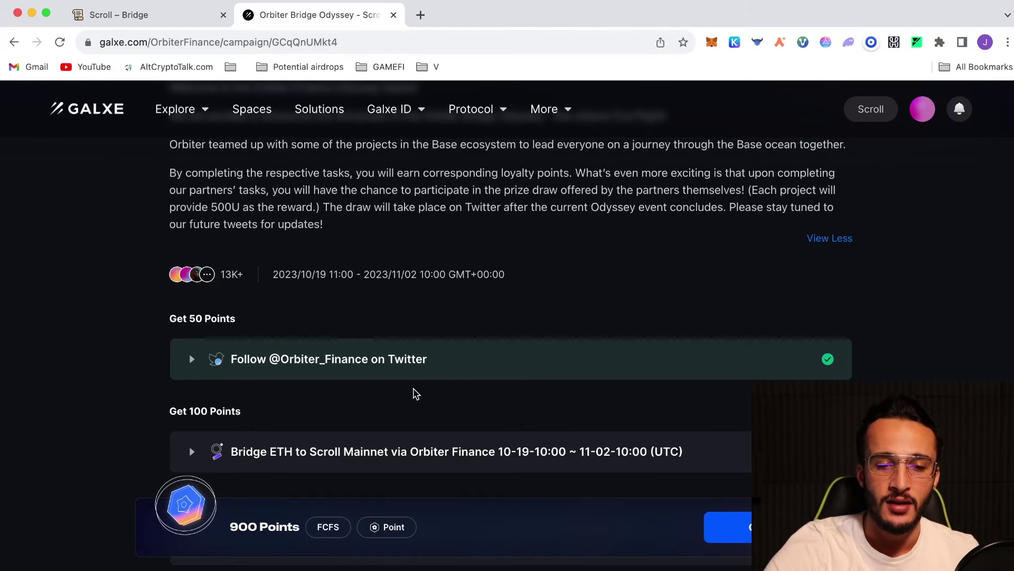
{"action": "scroll", "coordinate": [415, 393], "scroll_direction": "down", "scroll_amount": 3}
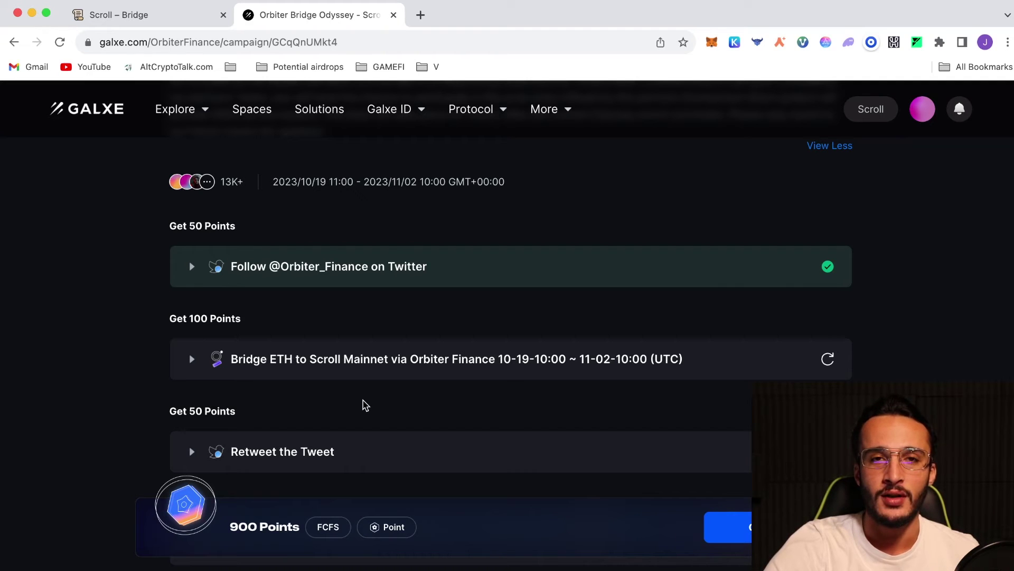
{"action": "scroll", "coordinate": [364, 405], "scroll_direction": "down", "scroll_amount": 1}
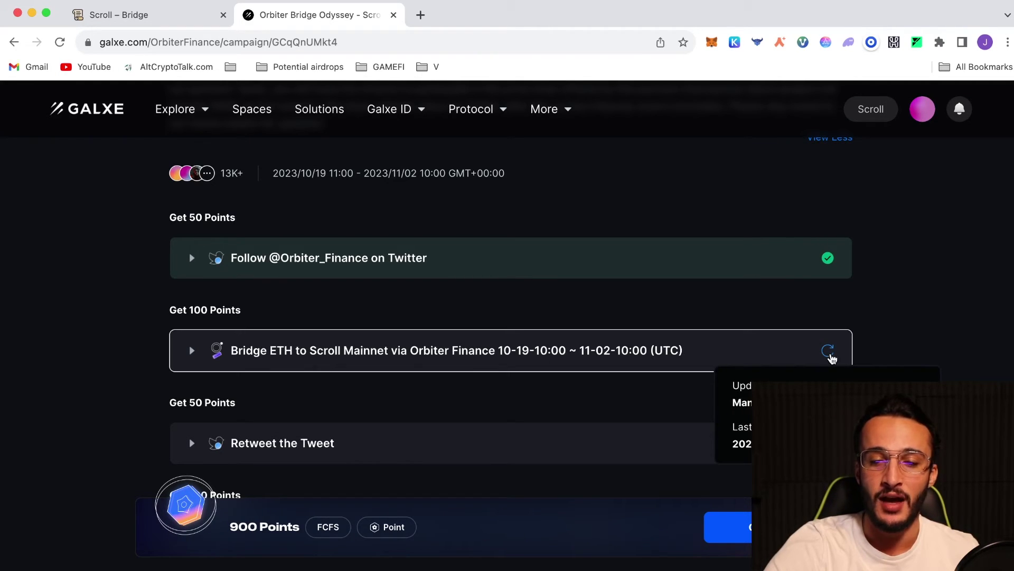
Recheck the Bridge ETH to Scroll task and reload the campaign page; it's still not credited
{"action": "left_click", "coordinate": [829, 353]}
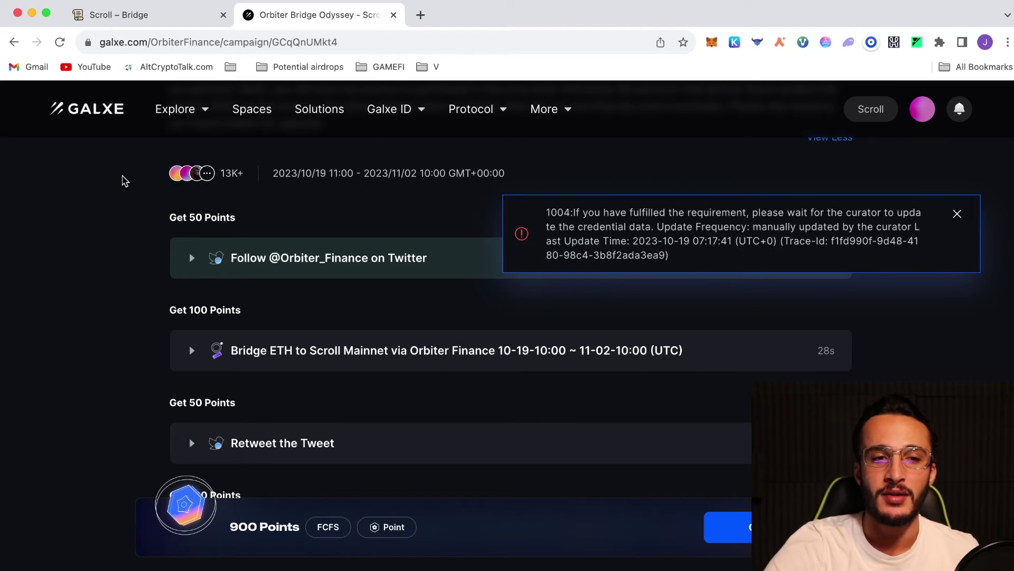
{"action": "left_click", "coordinate": [59, 42]}
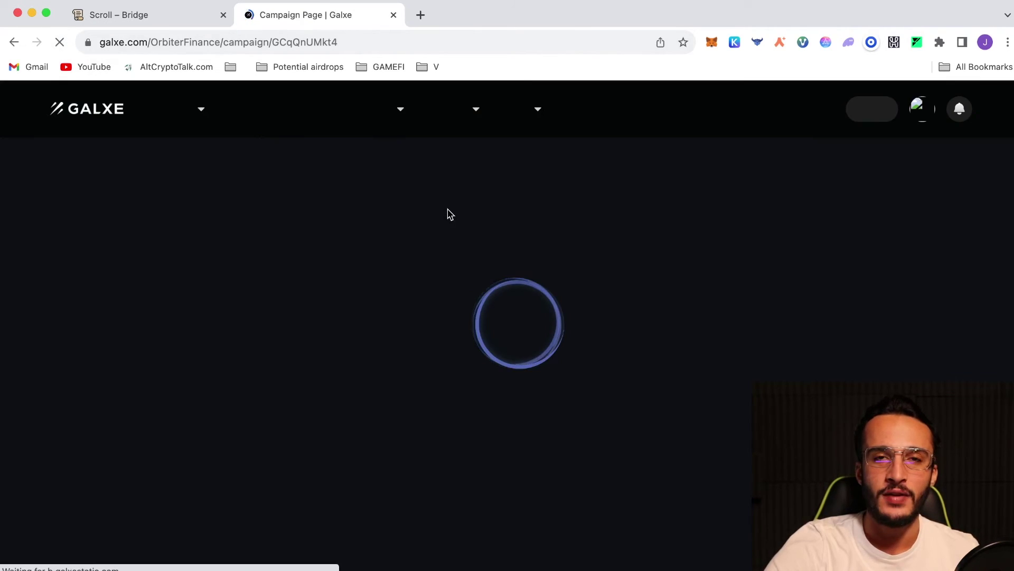
{"action": "scroll", "coordinate": [610, 274], "scroll_direction": "down", "scroll_amount": 3}
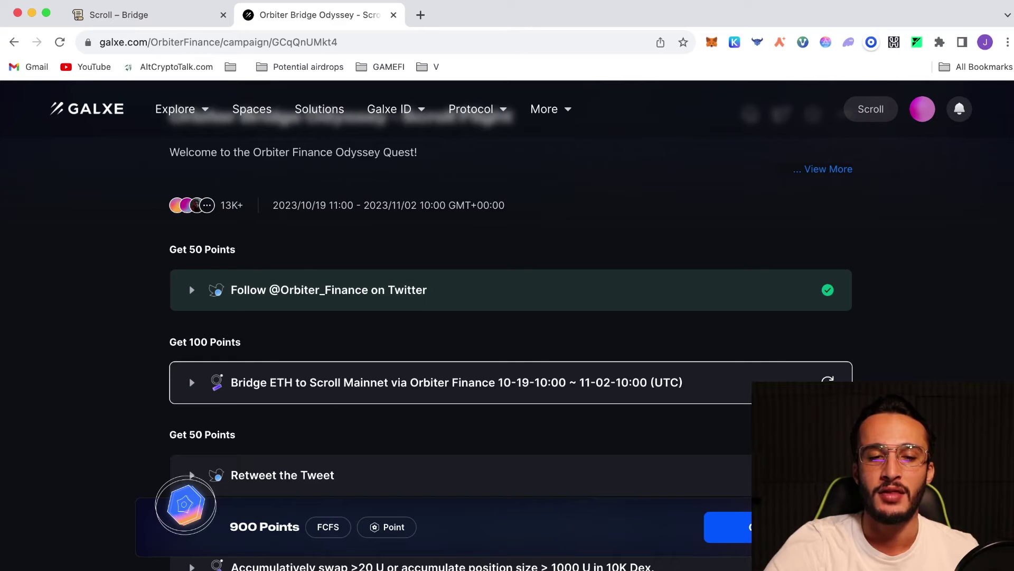
{"action": "scroll", "coordinate": [511, 317], "scroll_direction": "down", "scroll_amount": 3}
{"action": "scroll", "coordinate": [510, 317], "scroll_direction": "up", "scroll_amount": 3}
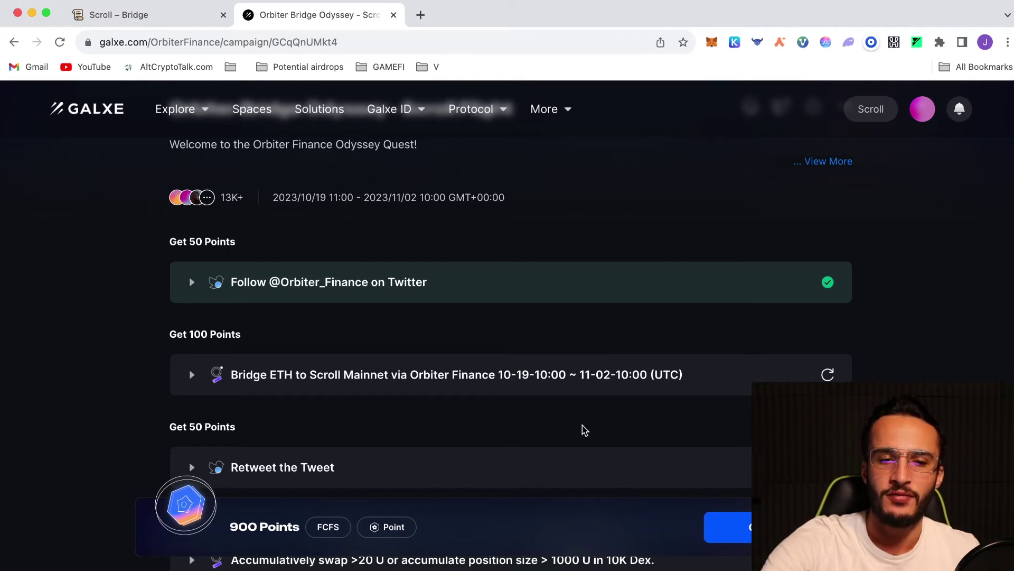
Open orbiter.finance in a new tab, then expand the bridge task showing its 0.005 ETH minimum
{"action": "key", "text": "super+t"}
{"action": "type", "text": "orbiter.finance/?source=Ethereum&dest=Arbitrum&token=ETH"}
{"action": "key", "text": "Return"}
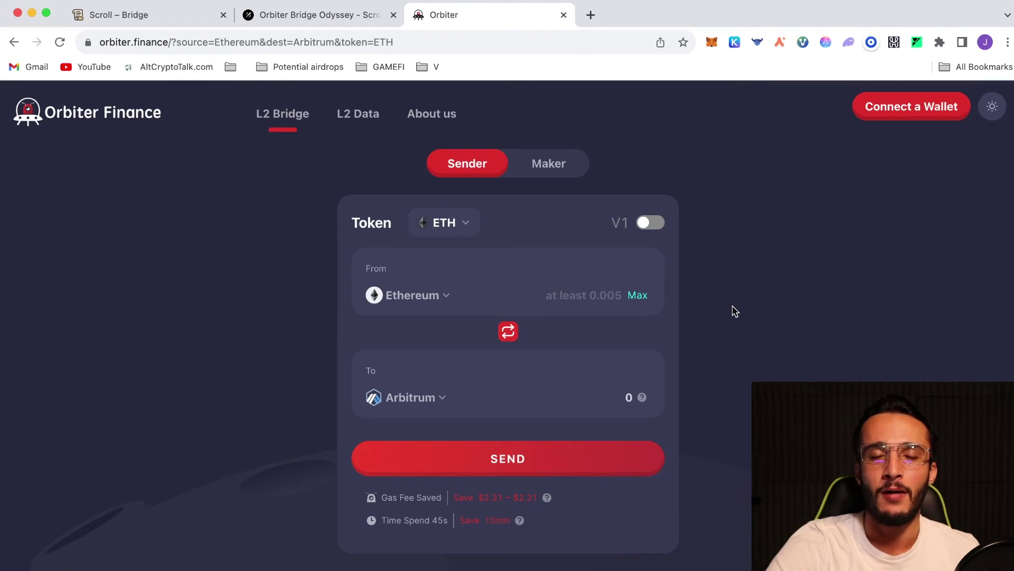
{"action": "left_click", "coordinate": [317, 16]}
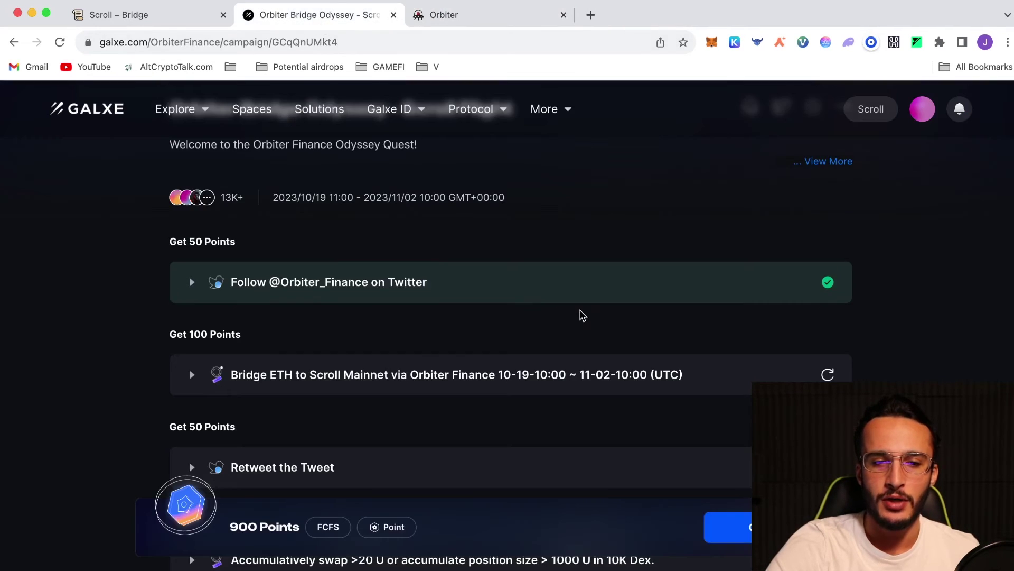
{"action": "left_click", "coordinate": [199, 370]}
{"action": "scroll", "coordinate": [295, 344], "scroll_direction": "down", "scroll_amount": 2}
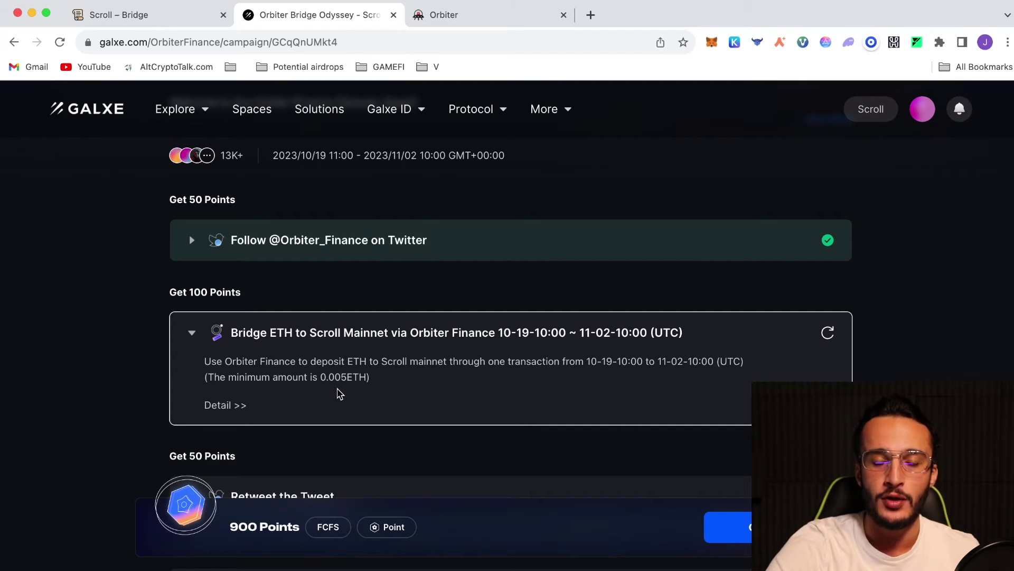
On Orbiter Finance, set the source chain to Base and connect MetaMask
{"action": "left_click", "coordinate": [442, 22]}
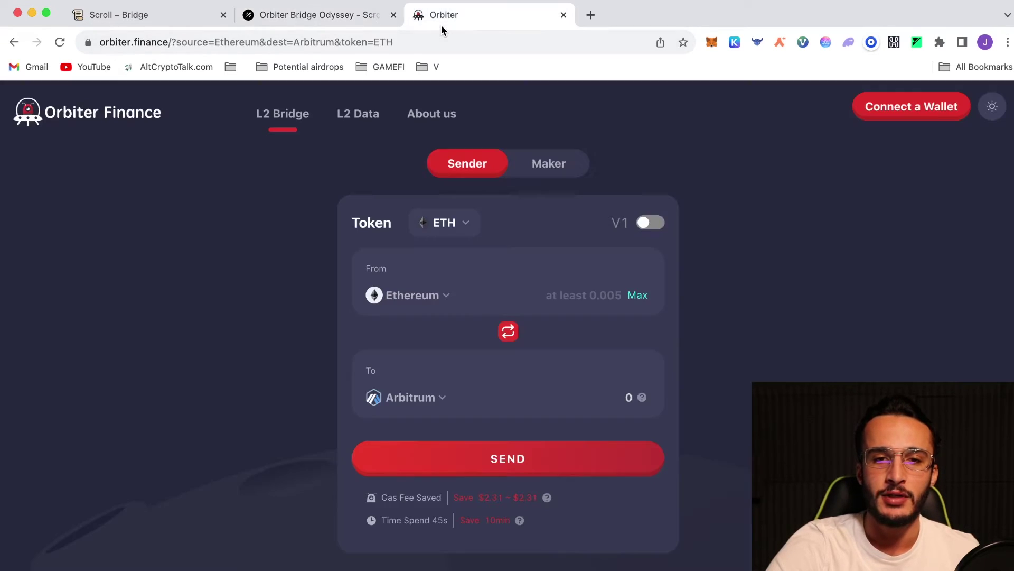
{"action": "left_click", "coordinate": [435, 290]}
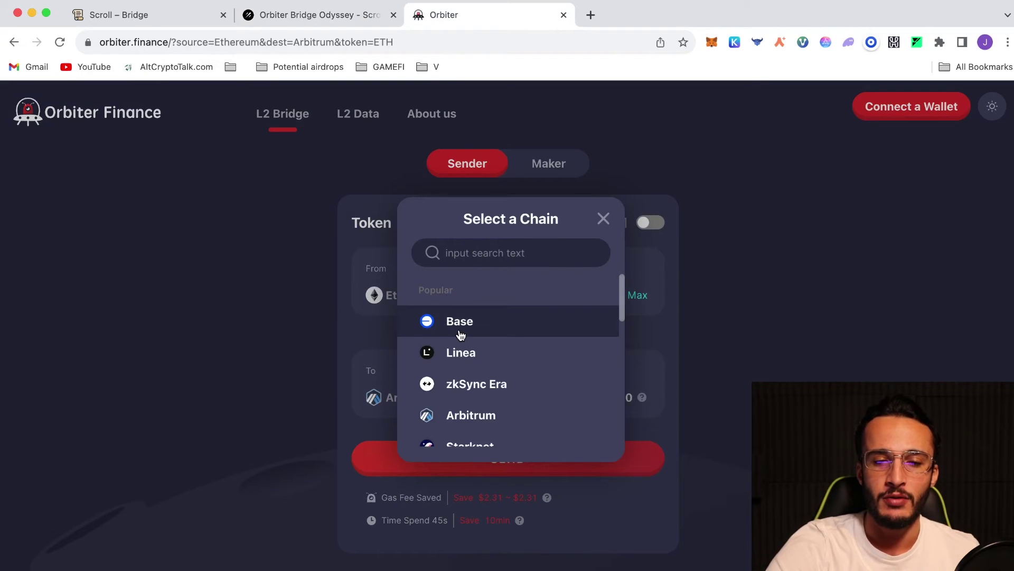
{"action": "left_click", "coordinate": [479, 295]}
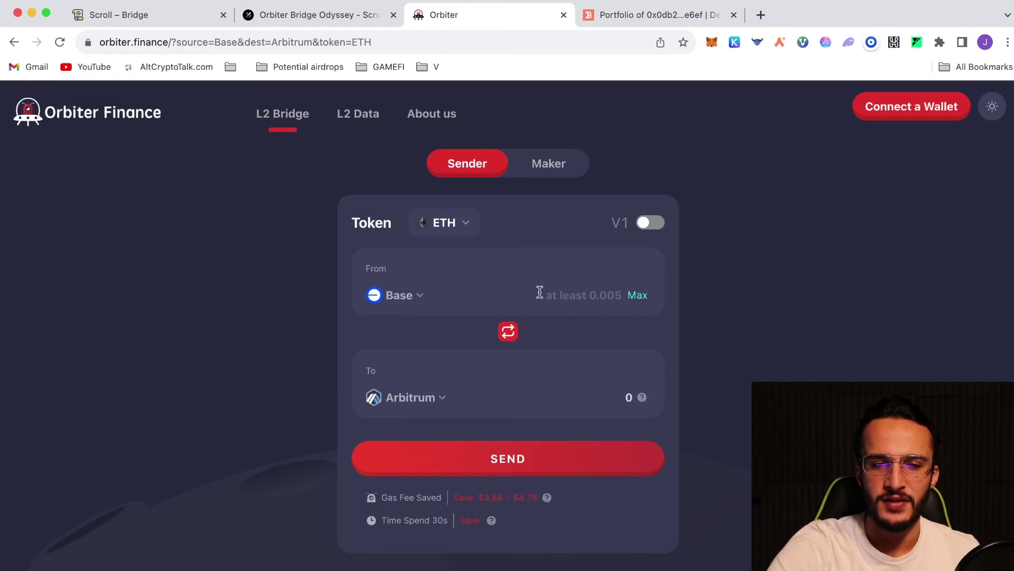
{"action": "left_click", "coordinate": [911, 106]}
{"action": "left_click", "coordinate": [953, 190]}
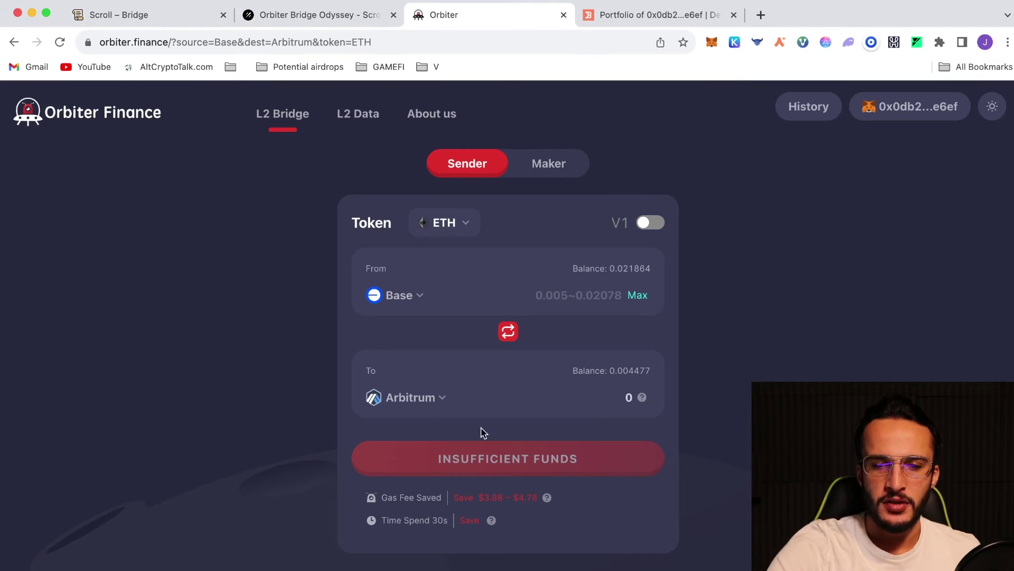
Bridge 0.0111 ETH to Scroll, confirming and approving the transfer in MetaMask
{"action": "left_click", "coordinate": [444, 401]}
{"action": "scroll", "coordinate": [533, 352], "scroll_direction": "down", "scroll_amount": 10}
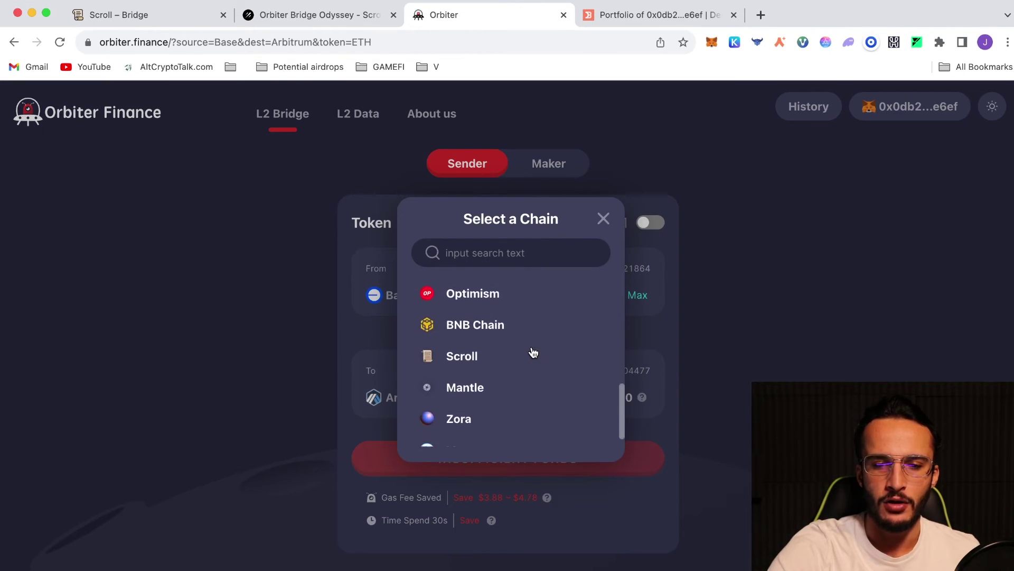
{"action": "left_click", "coordinate": [532, 351]}
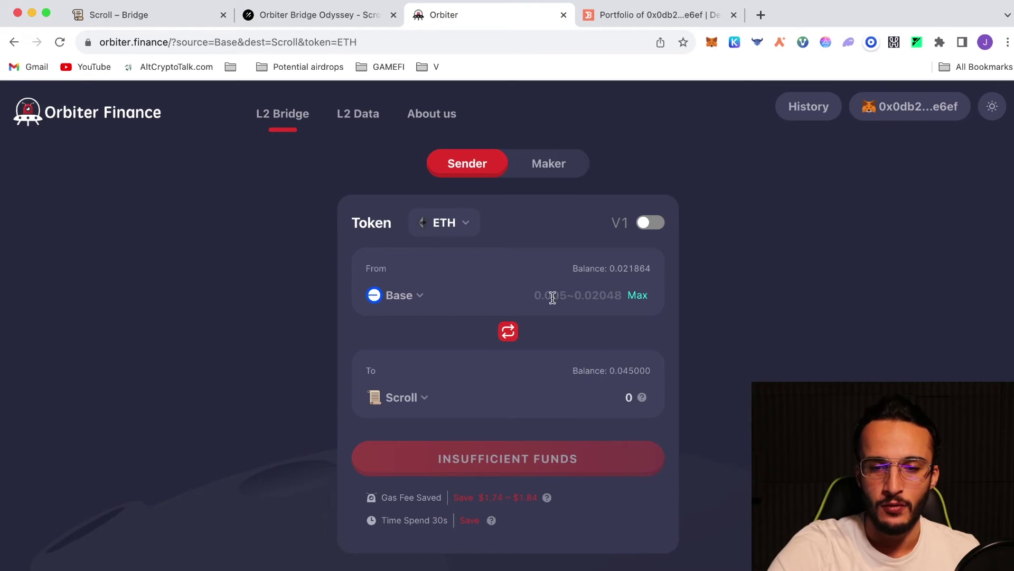
{"action": "type", "text": "0.0"}
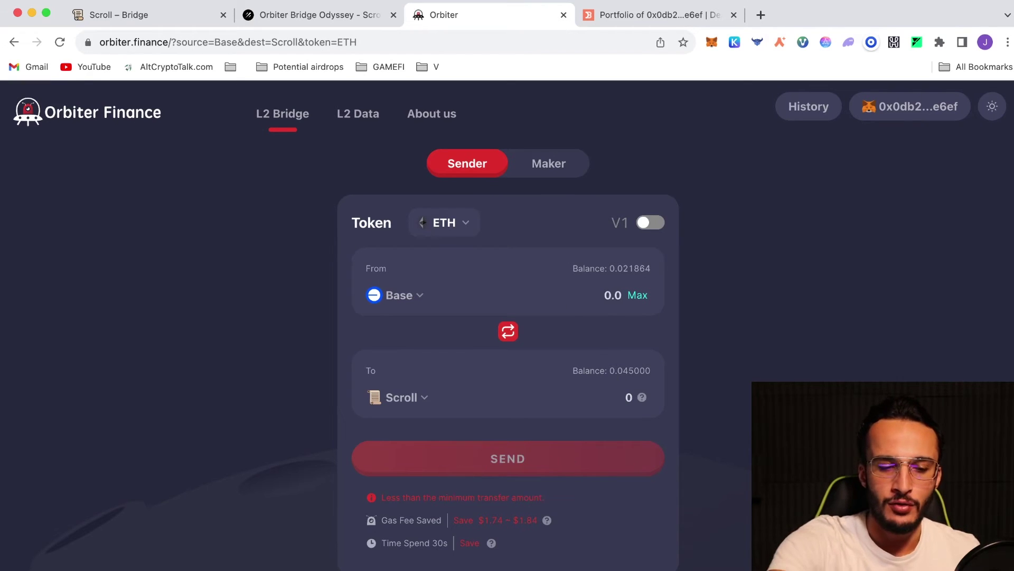
{"action": "type", "text": "111"}
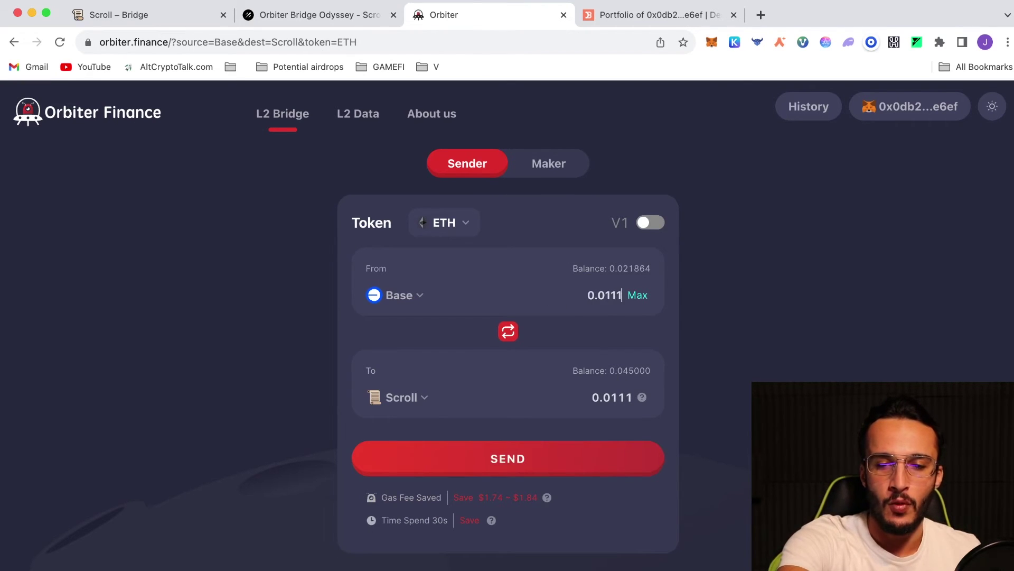
{"action": "left_click", "coordinate": [559, 450]}
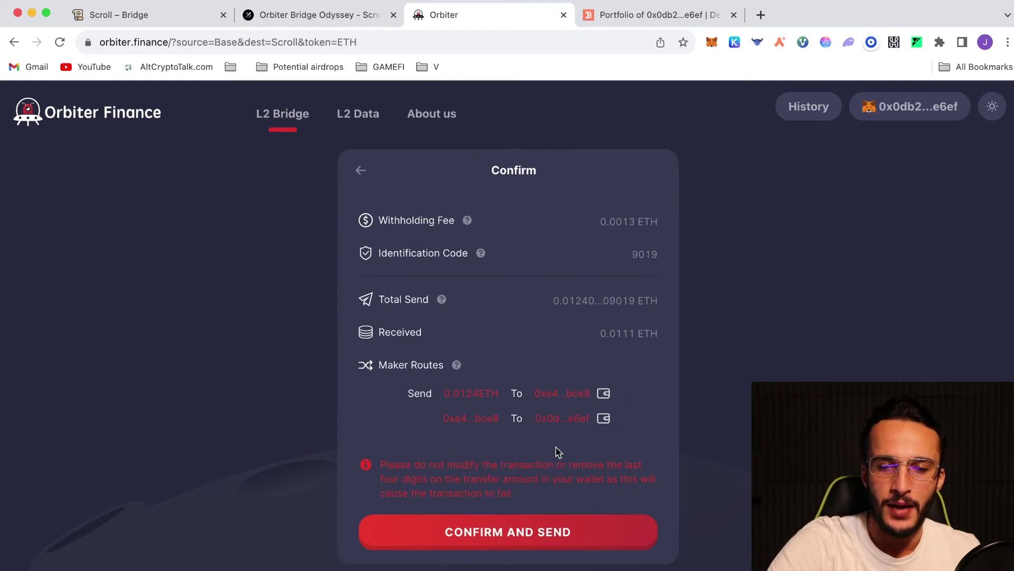
{"action": "left_click", "coordinate": [555, 530]}
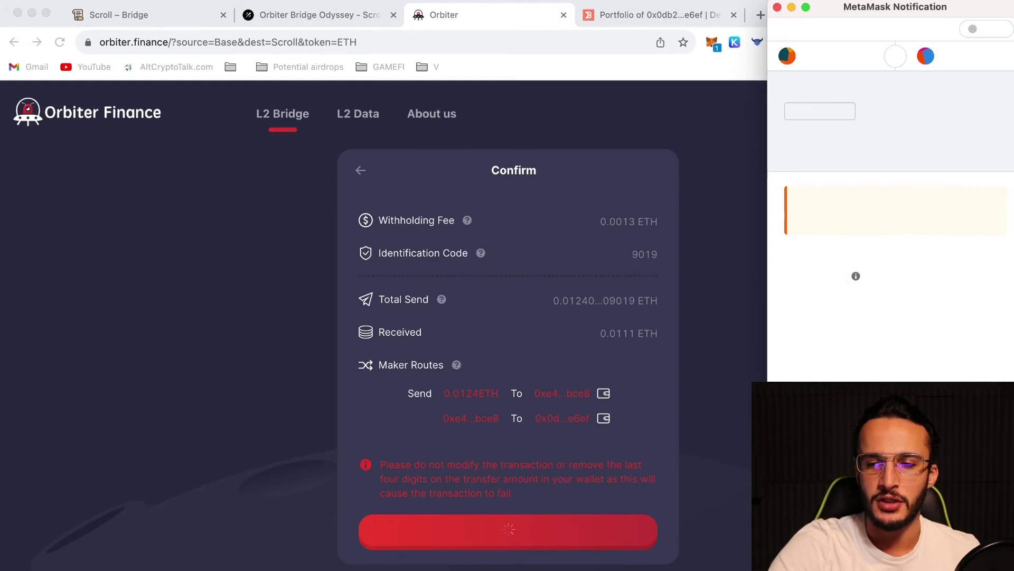
{"action": "left_click", "coordinate": [949, 546]}
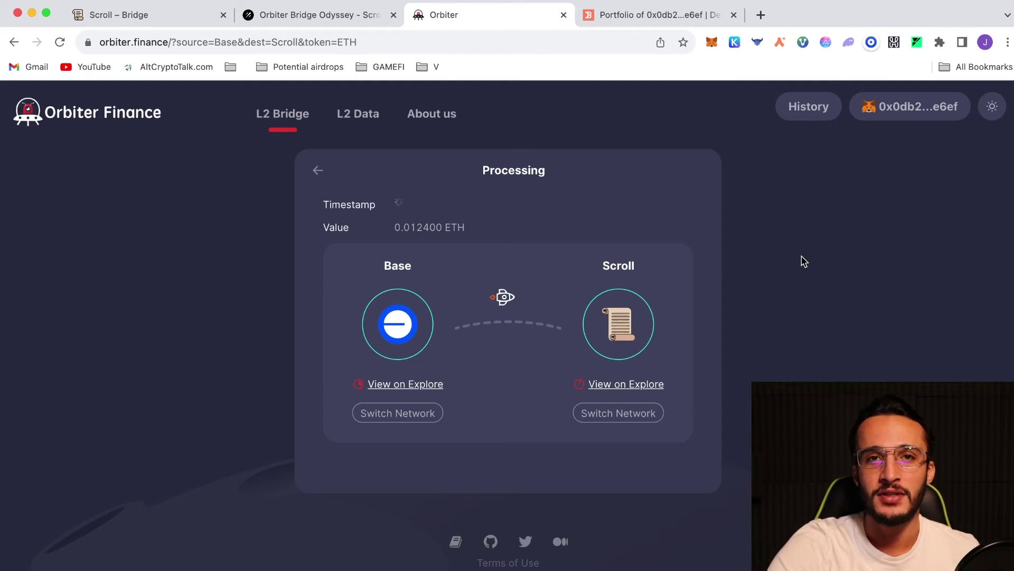
Check the pending transfer and switch the MetaMask network to Scroll
{"action": "left_click", "coordinate": [712, 44]}
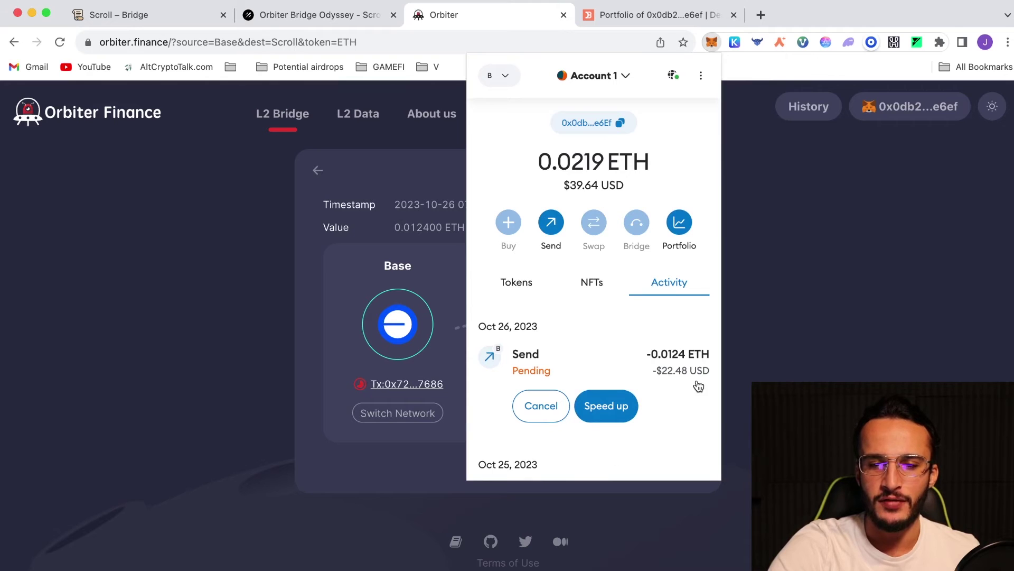
{"action": "key", "text": "ctrl+shift+Tab"}
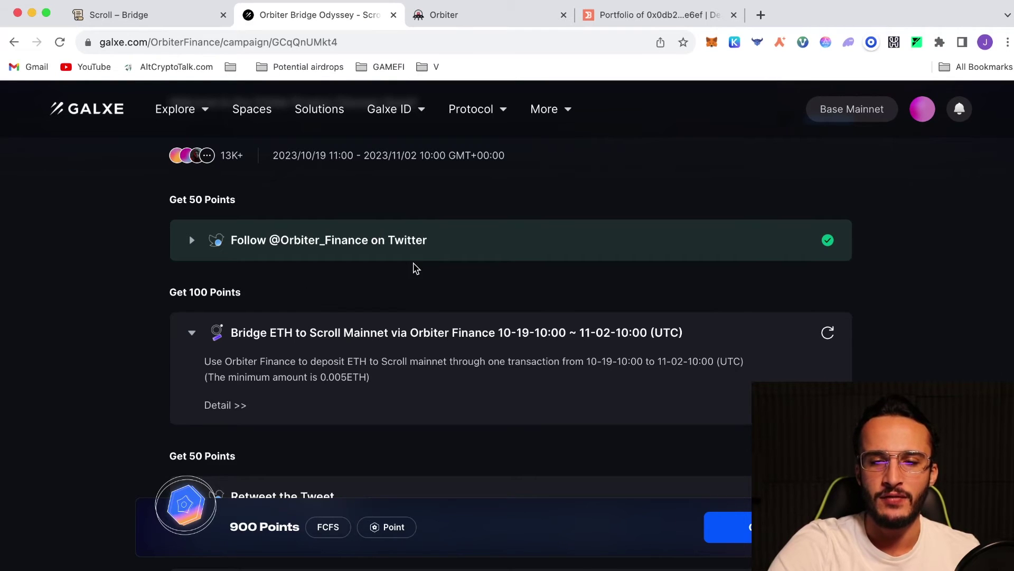
{"action": "left_click", "coordinate": [465, 15]}
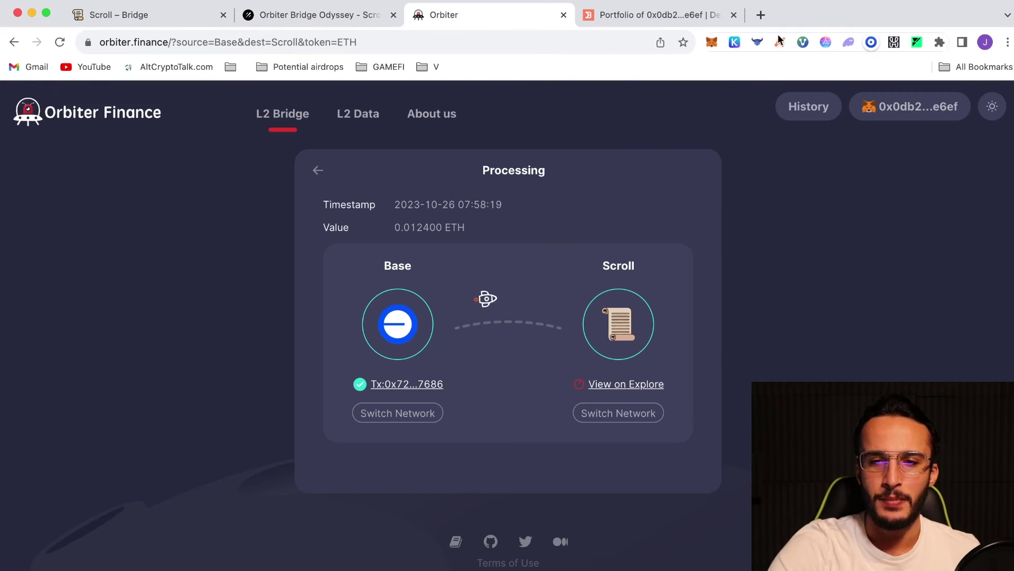
{"action": "left_click", "coordinate": [711, 43]}
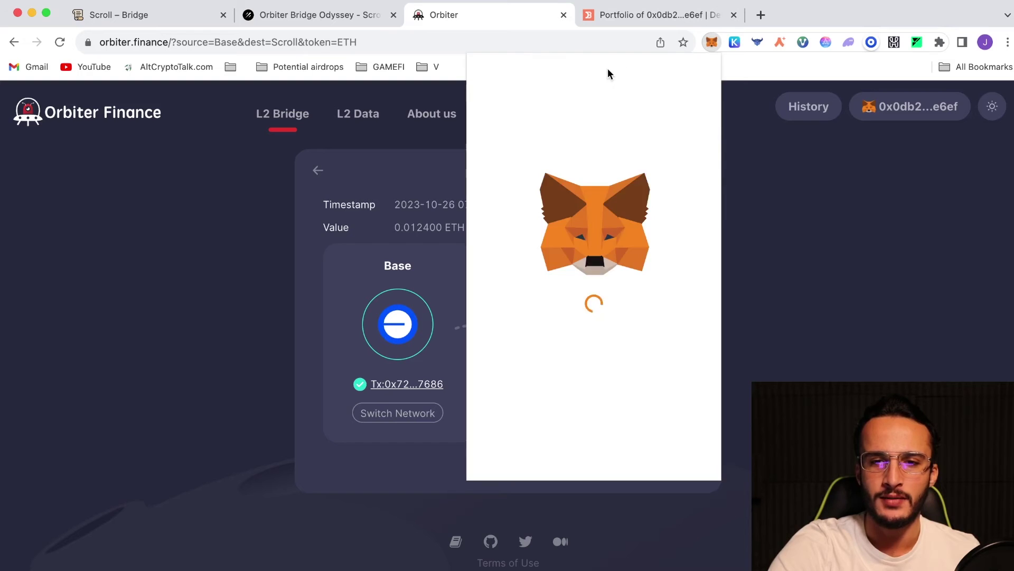
{"action": "left_click", "coordinate": [511, 84]}
{"action": "type", "text": "scro"}
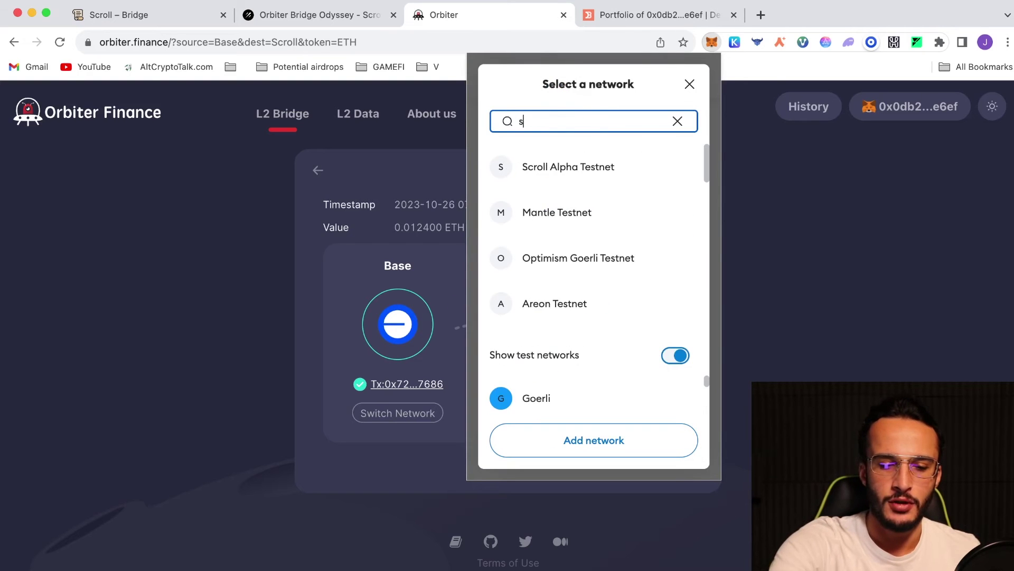
{"action": "left_click", "coordinate": [565, 211]}
{"action": "left_click", "coordinate": [849, 262]}
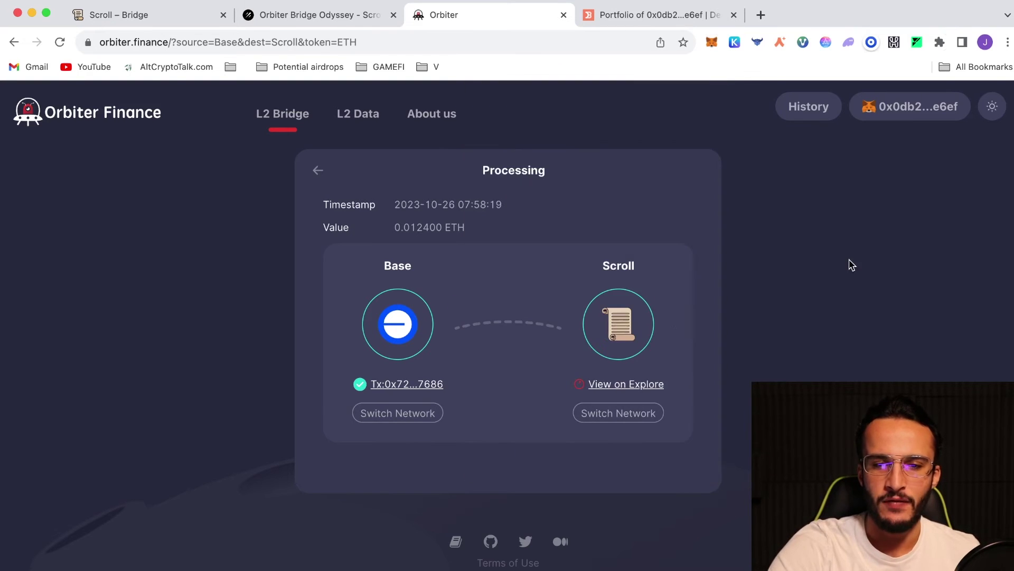
Back on Galxe, recheck the bridge task's completion and scroll down the task list
{"action": "left_click", "coordinate": [344, 22]}
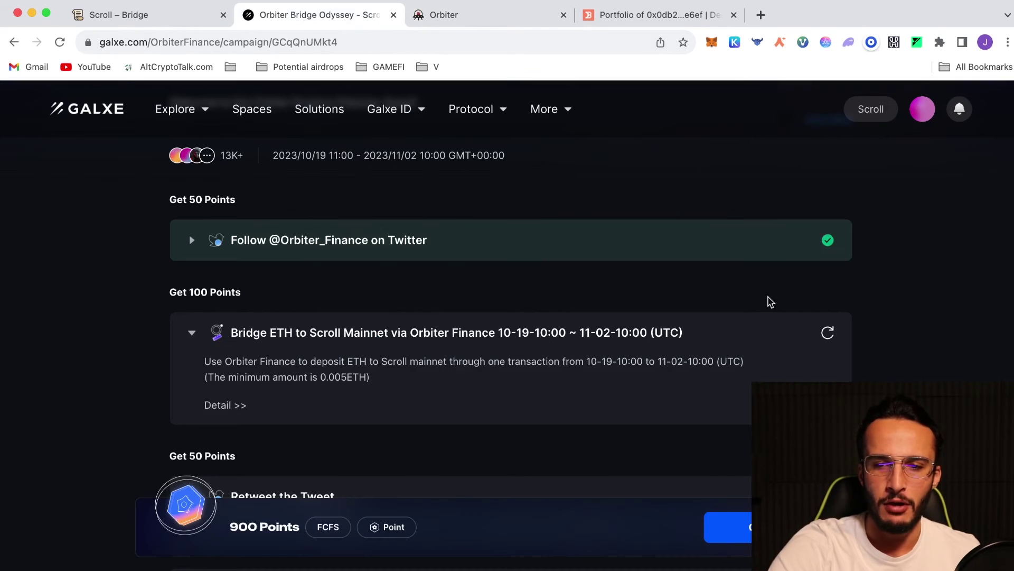
{"action": "left_click", "coordinate": [827, 333]}
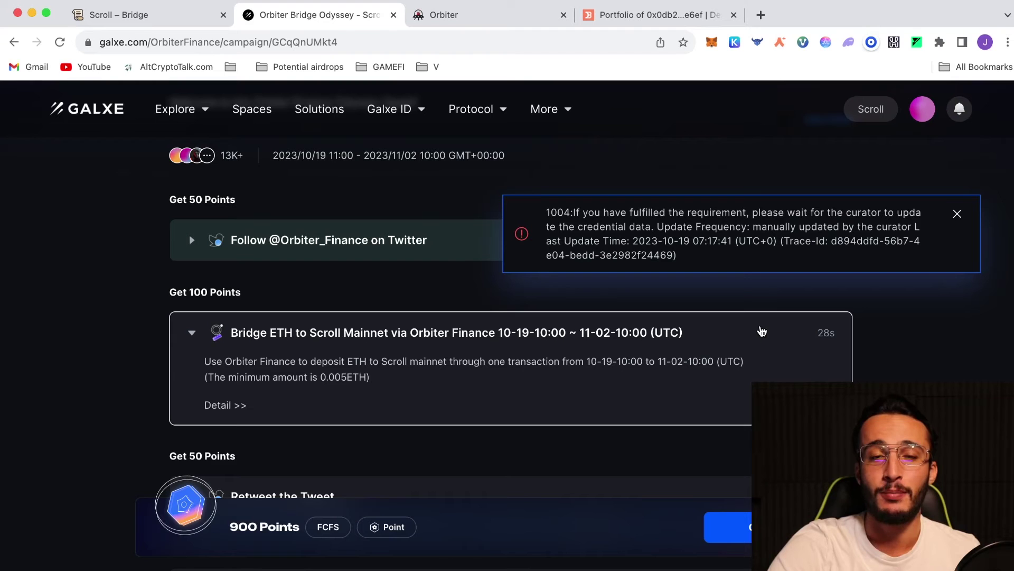
{"action": "scroll", "coordinate": [765, 336], "scroll_direction": "down", "scroll_amount": 1}
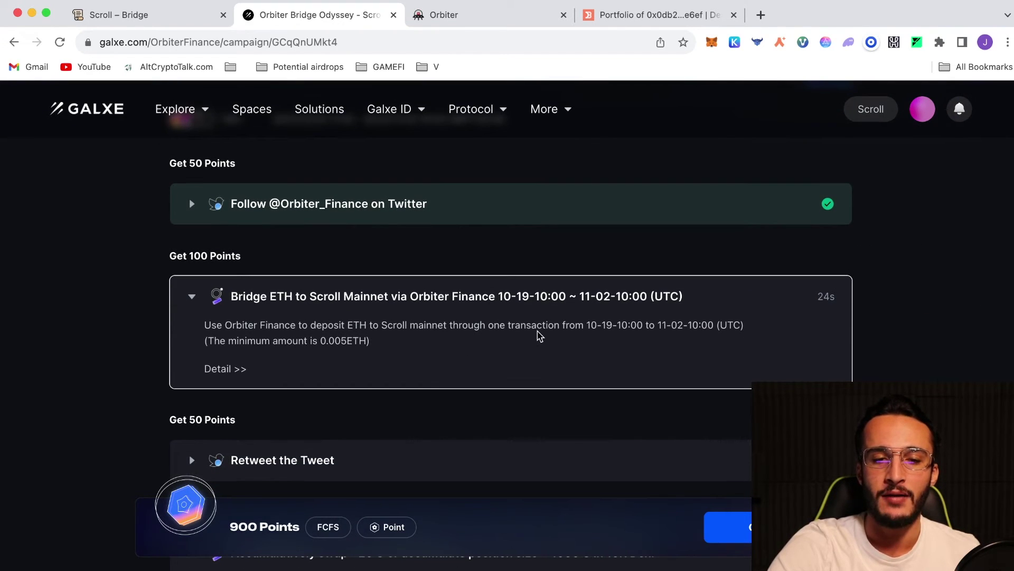
{"action": "scroll", "coordinate": [539, 336], "scroll_direction": "down", "scroll_amount": 3}
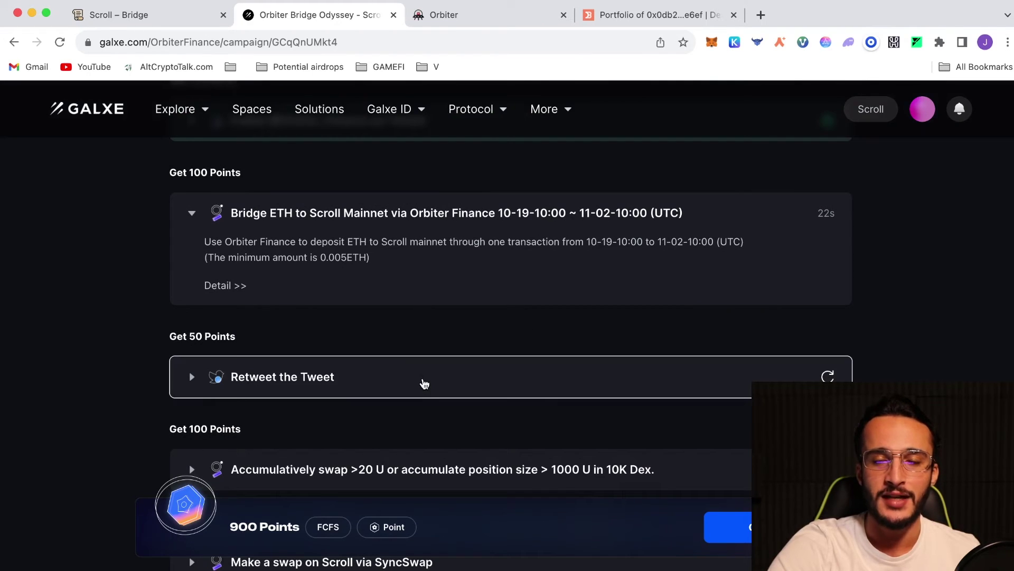
{"action": "scroll", "coordinate": [436, 377], "scroll_direction": "down", "scroll_amount": 2}
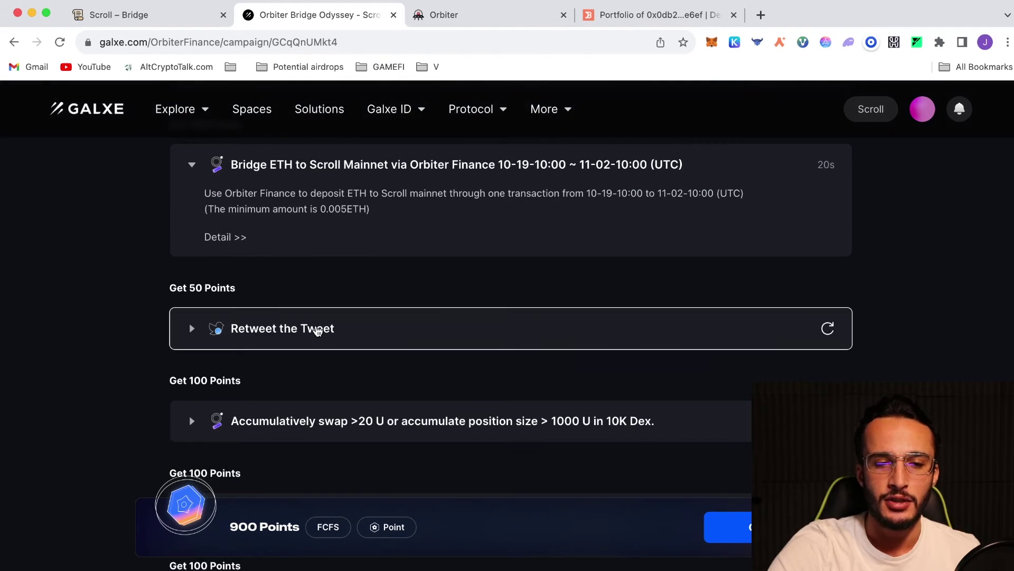
Open and close the Retweet the Tweet repost prompt, then expand the 10K Dex swap task
{"action": "left_click", "coordinate": [316, 329]}
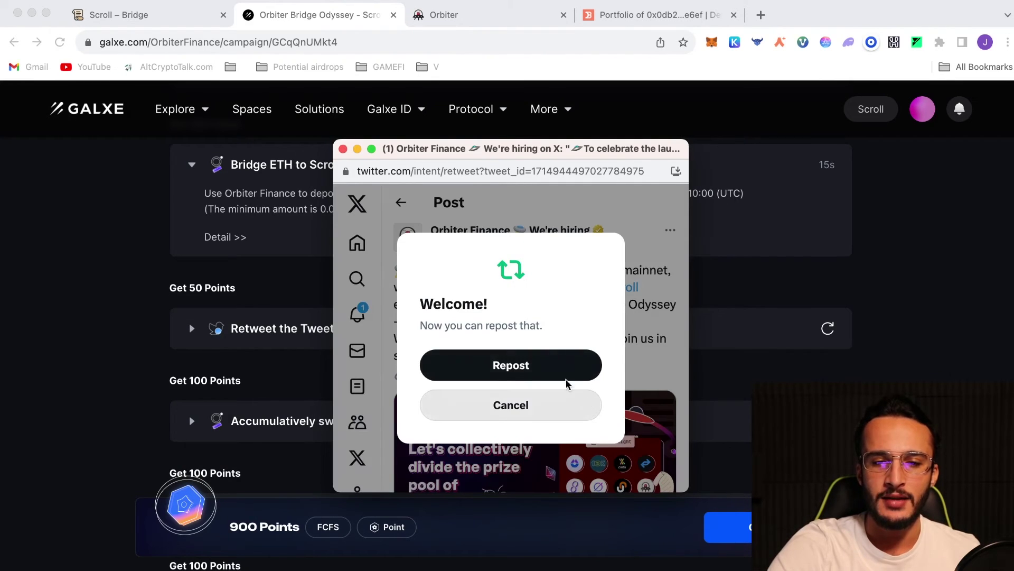
{"action": "left_click", "coordinate": [343, 148]}
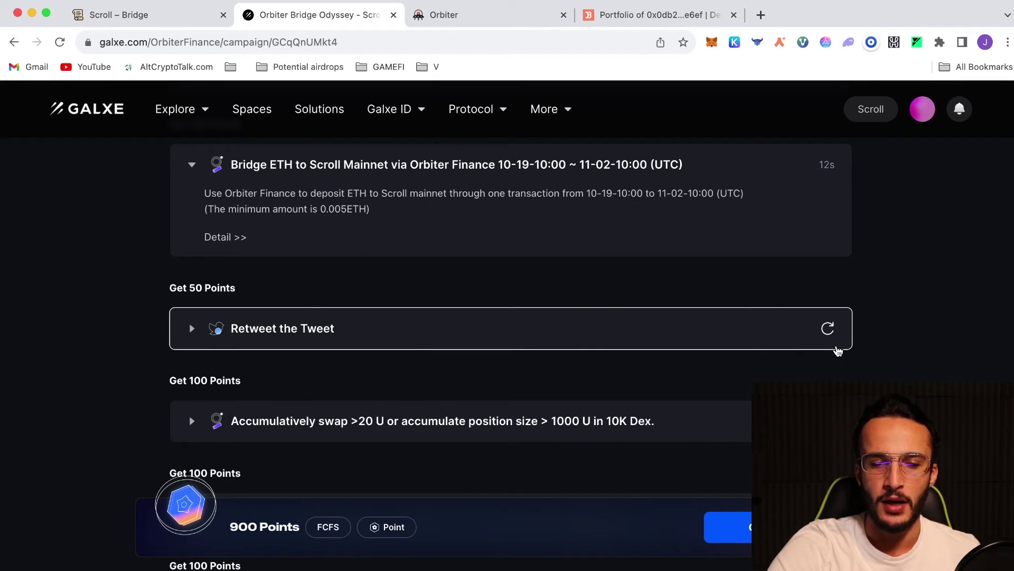
{"action": "scroll", "coordinate": [837, 350], "scroll_direction": "down", "scroll_amount": 3}
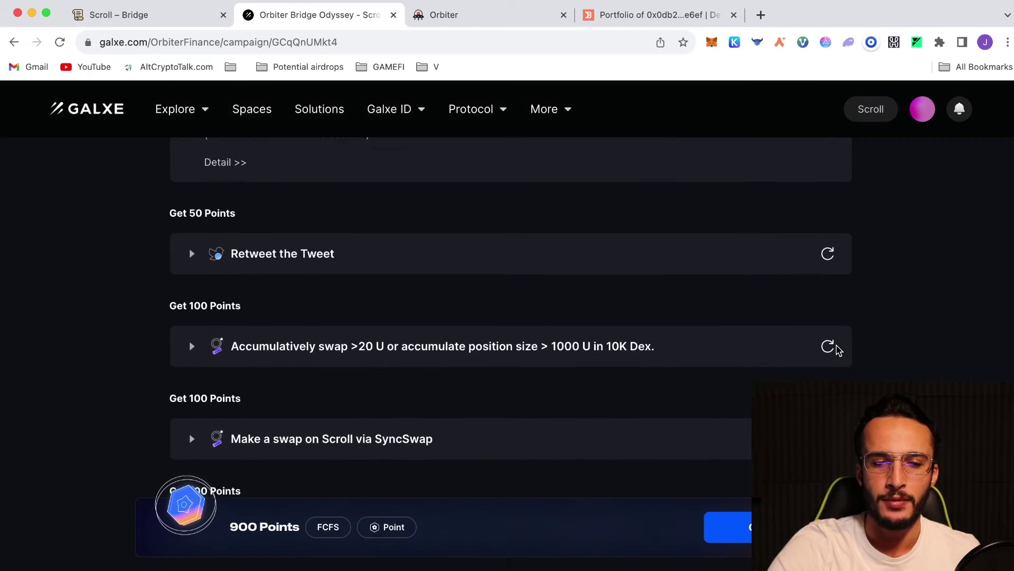
{"action": "left_click", "coordinate": [837, 349]}
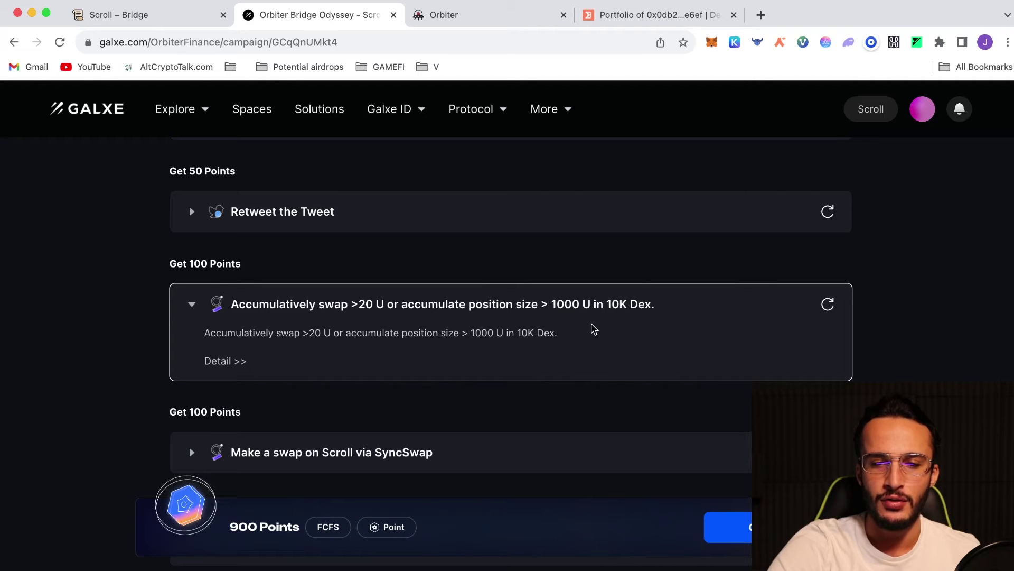
Open the 10K Dex site from the task details, choose SWAP and connect MetaMask
{"action": "left_click", "coordinate": [218, 362]}
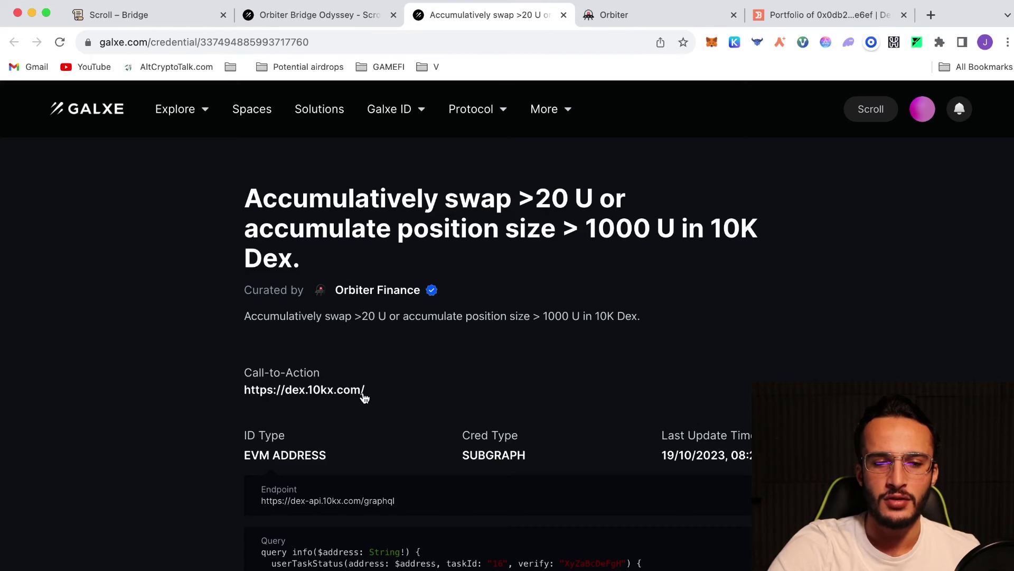
{"action": "left_click", "coordinate": [355, 398]}
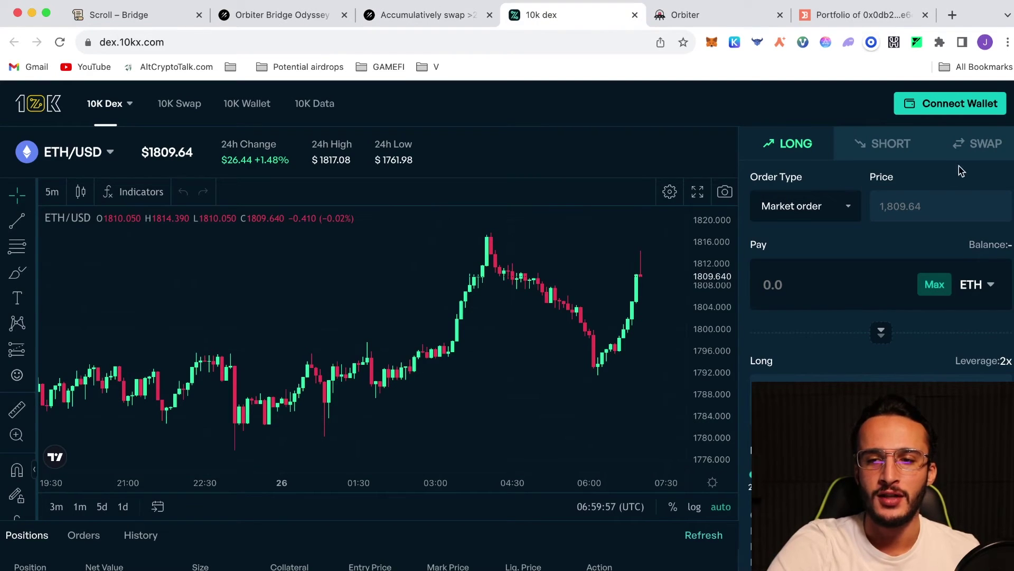
{"action": "left_click", "coordinate": [964, 151]}
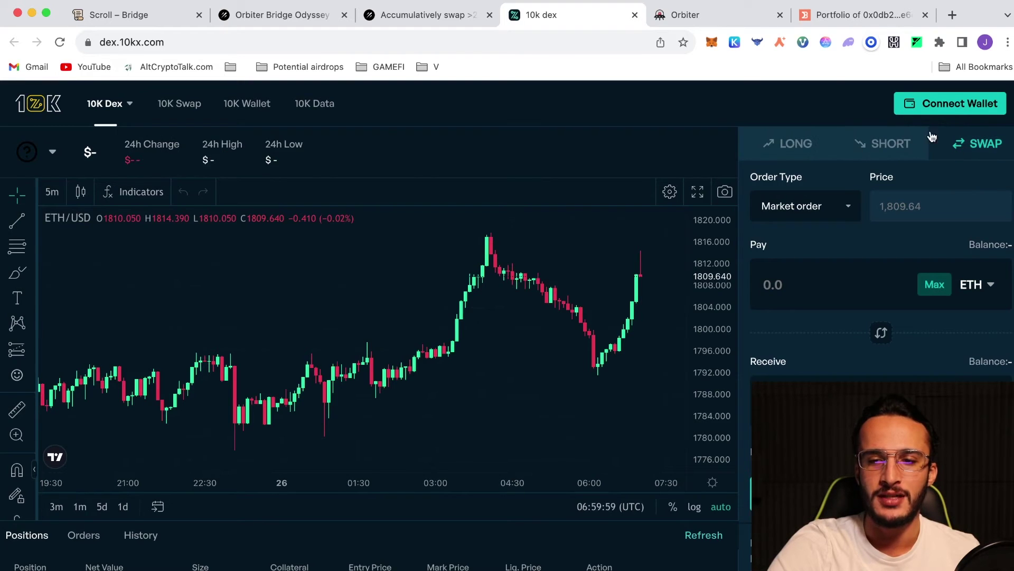
{"action": "left_click", "coordinate": [939, 108]}
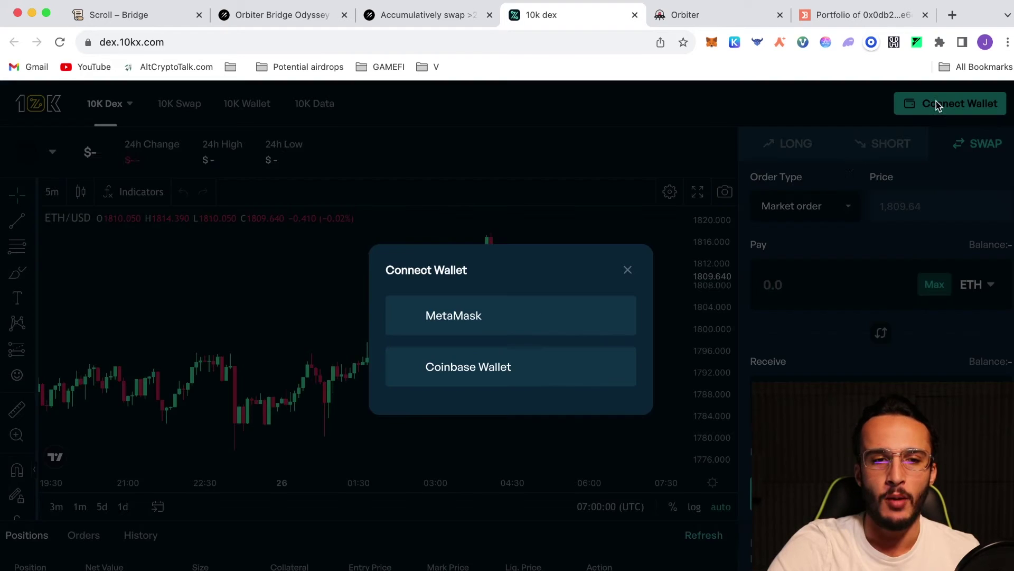
{"action": "left_click", "coordinate": [576, 323]}
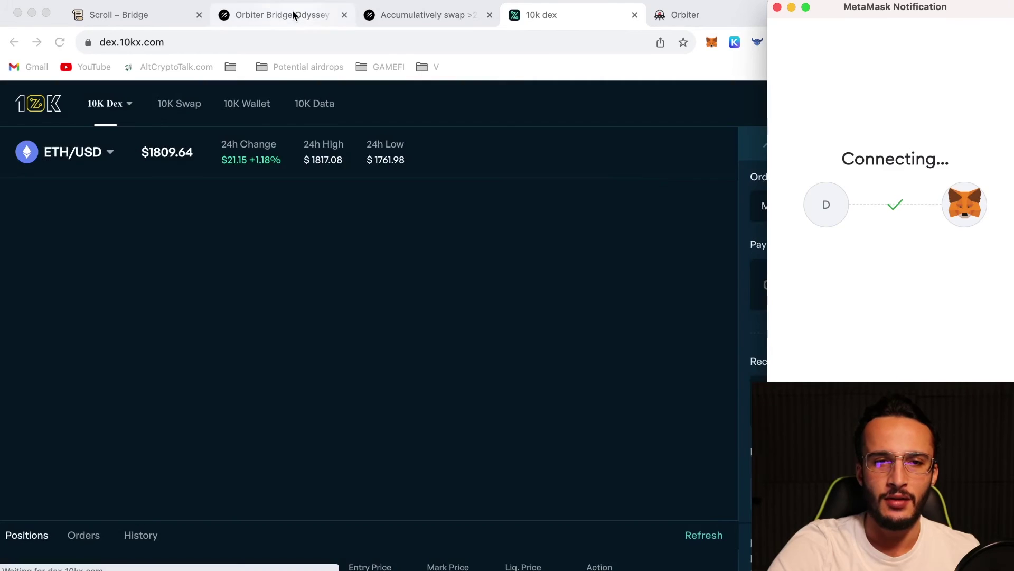
Enter 0.0123 ETH to pay and confirm the ETH to USDC swap
{"action": "left_click", "coordinate": [283, 14]}
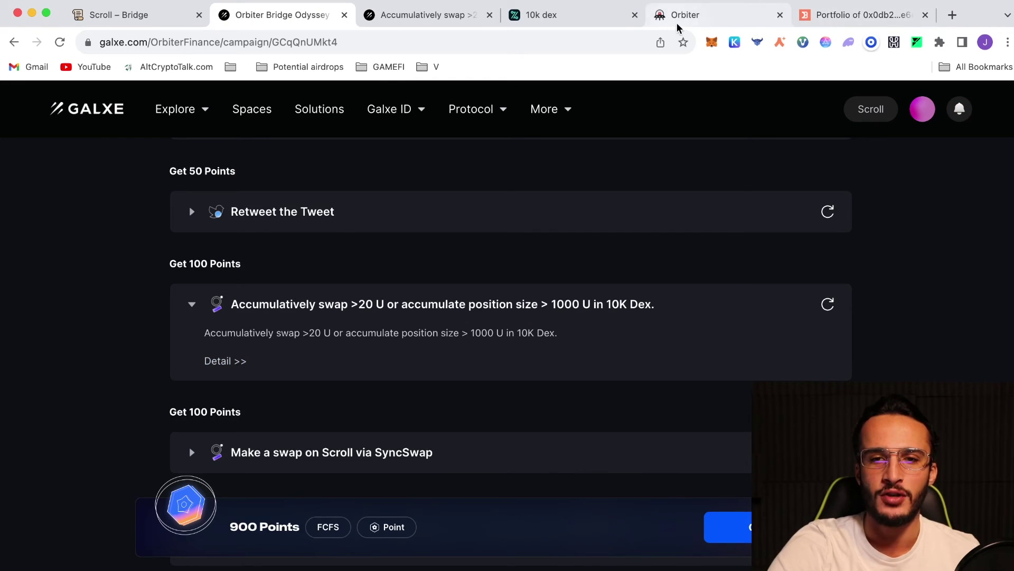
{"action": "left_click", "coordinate": [606, 21]}
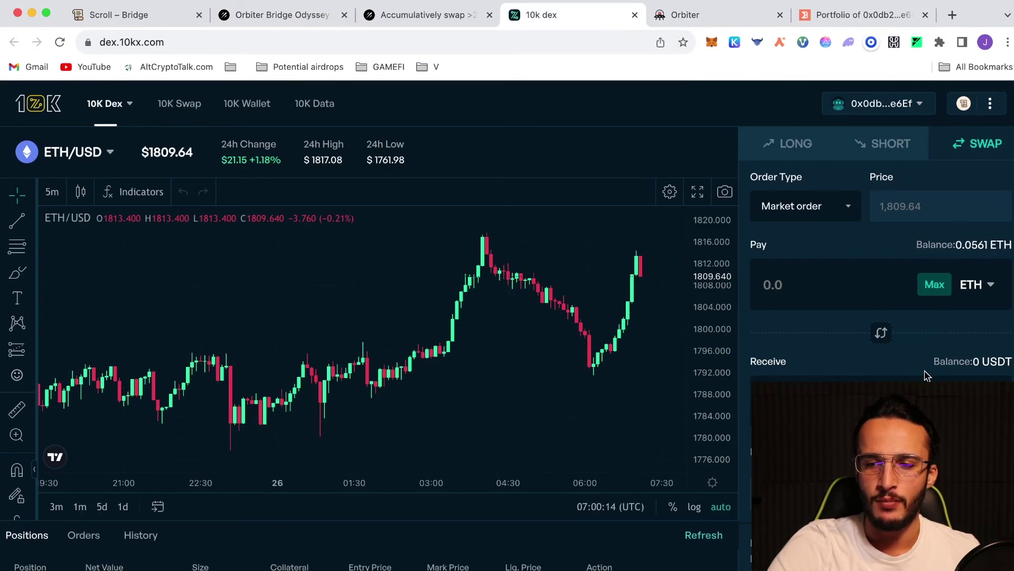
{"action": "left_click", "coordinate": [824, 284]}
{"action": "type", "text": "0."}
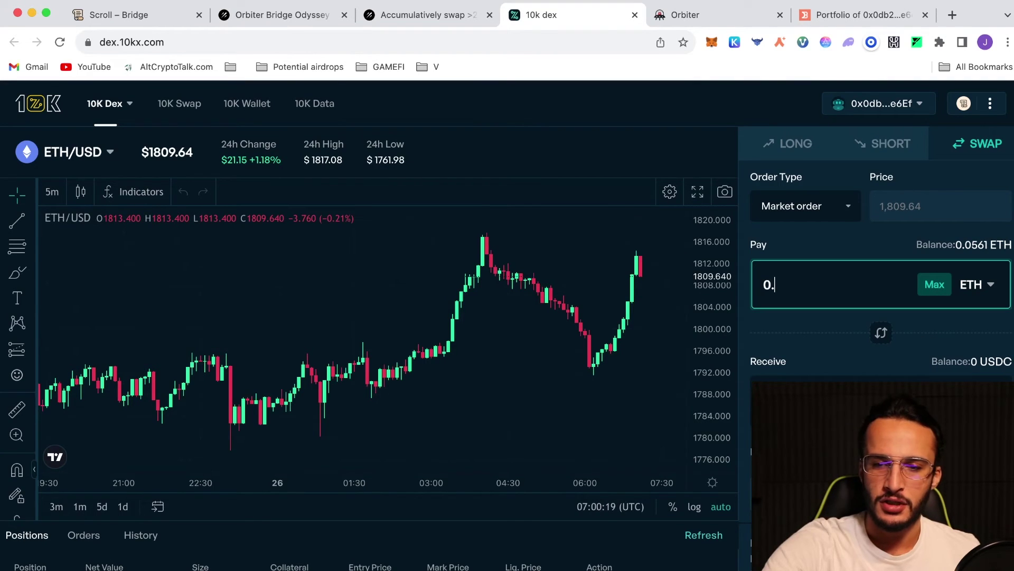
{"action": "type", "text": "012"}
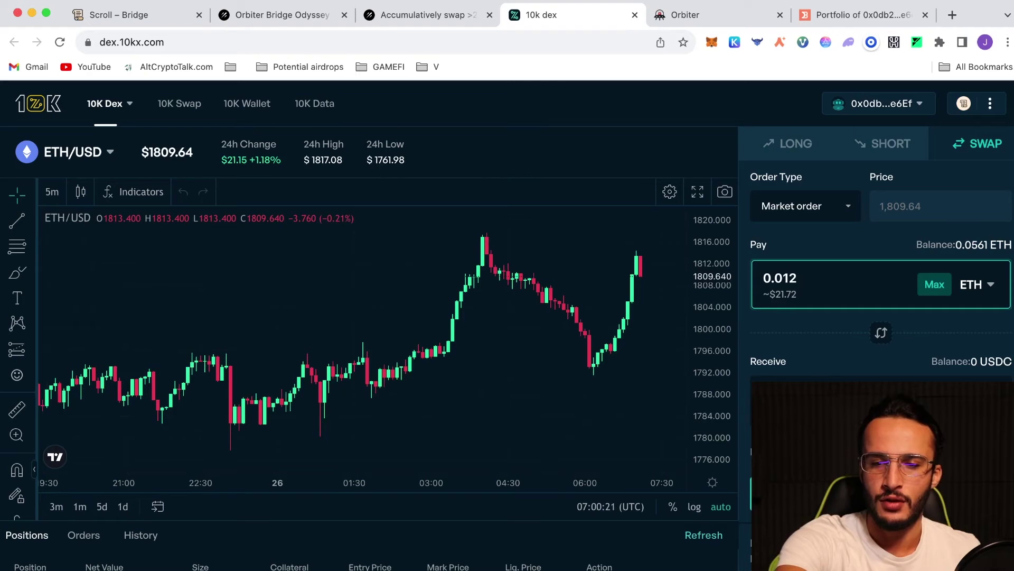
{"action": "type", "text": "3"}
{"action": "scroll", "coordinate": [507, 325], "scroll_direction": "down", "scroll_amount": 2}
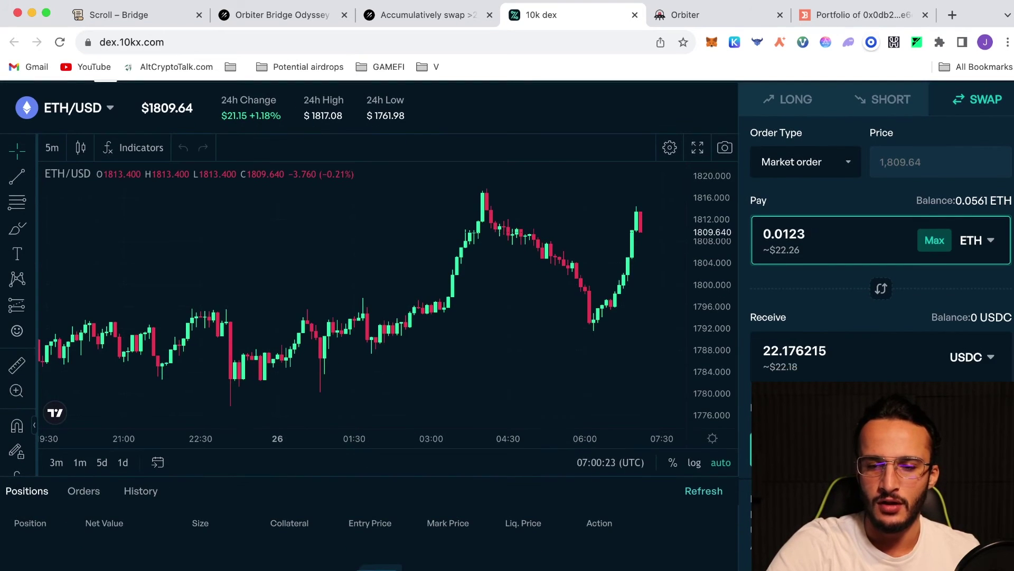
{"action": "left_click", "coordinate": [881, 449]}
{"action": "left_click", "coordinate": [596, 489]}
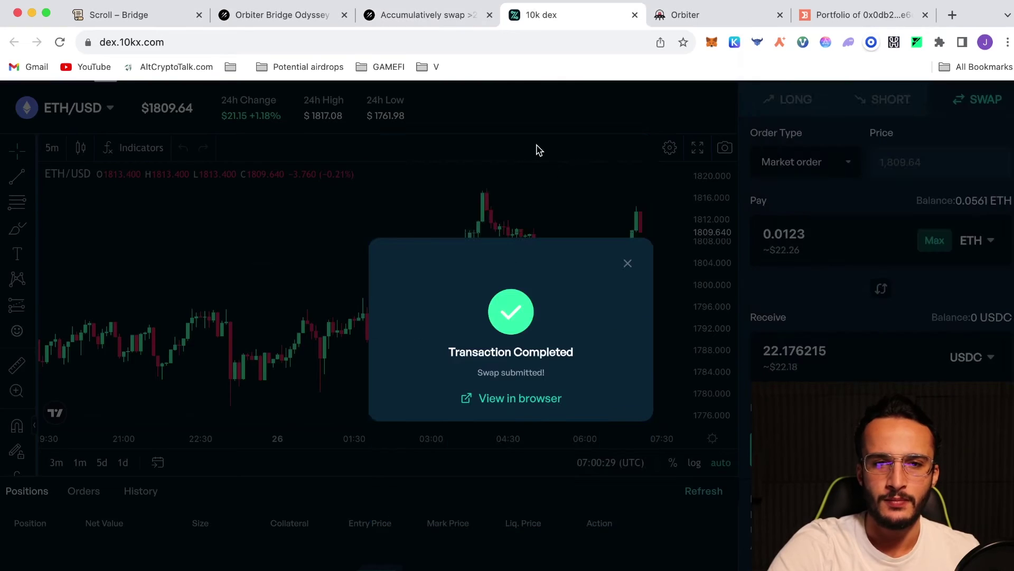
Close the 10K Dex task details and launch the SyncSwap task link, dismissing the blank pop-up
{"action": "left_click", "coordinate": [478, 16]}
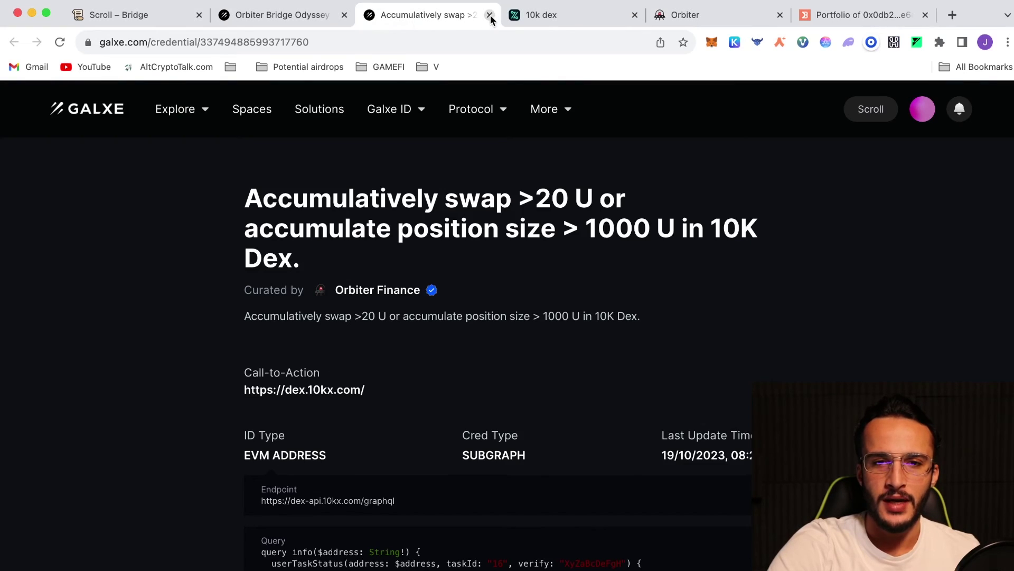
{"action": "left_click", "coordinate": [489, 16]}
{"action": "scroll", "coordinate": [503, 269], "scroll_direction": "down", "scroll_amount": 3}
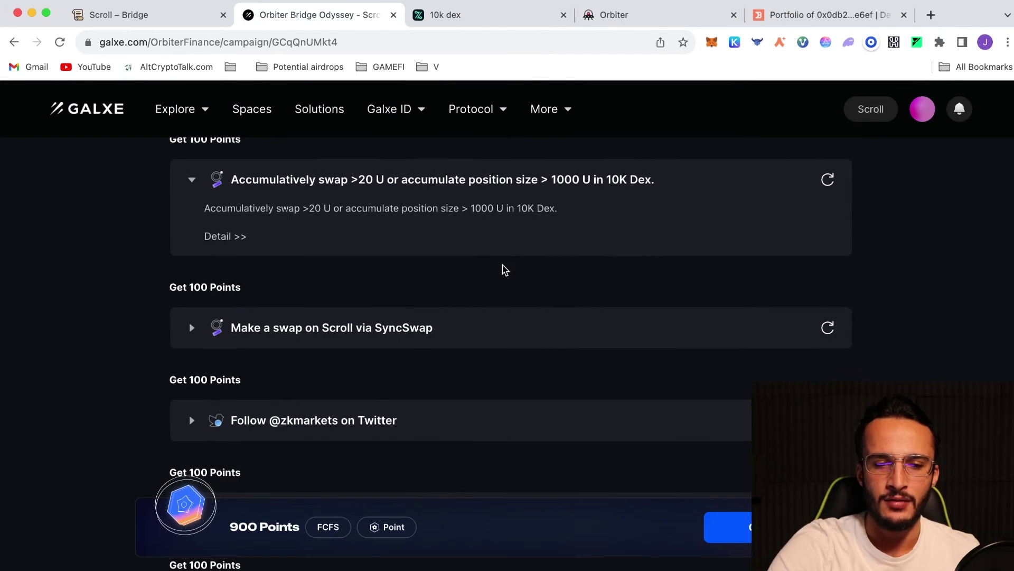
{"action": "left_click", "coordinate": [433, 338]}
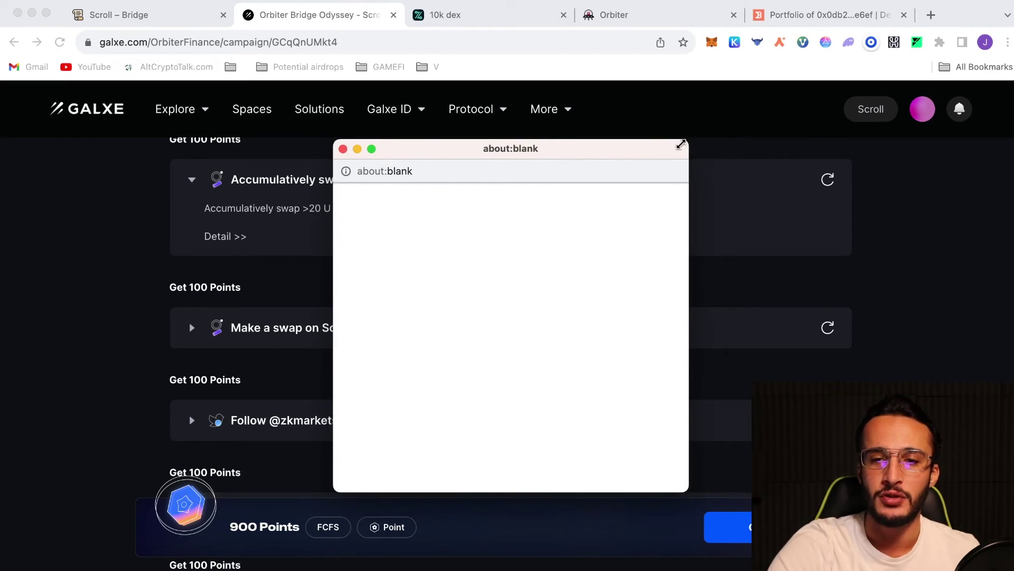
{"action": "left_click_drag", "start_coordinate": [682, 143], "coordinate": [848, 27]}
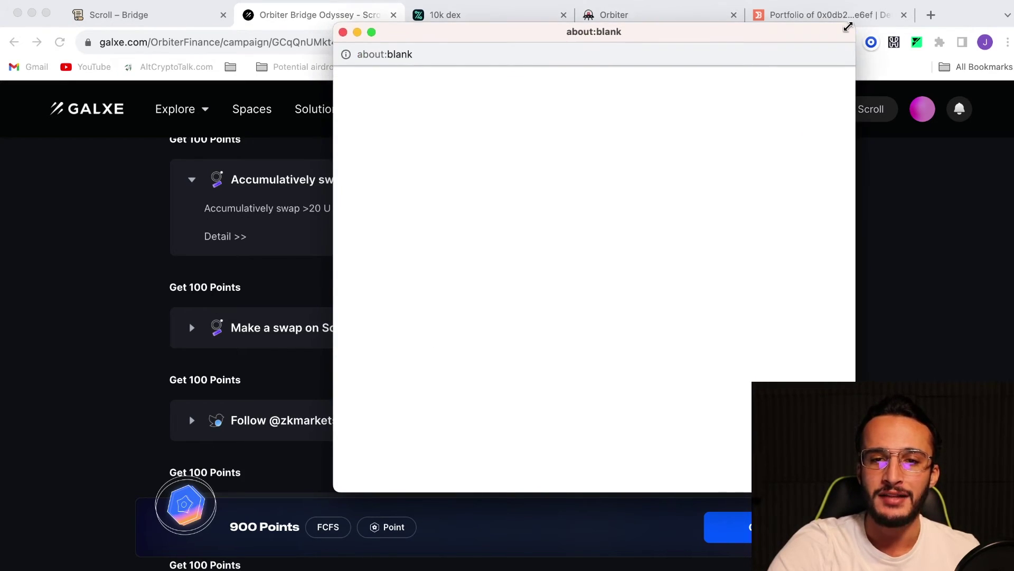
{"action": "left_click", "coordinate": [343, 33]}
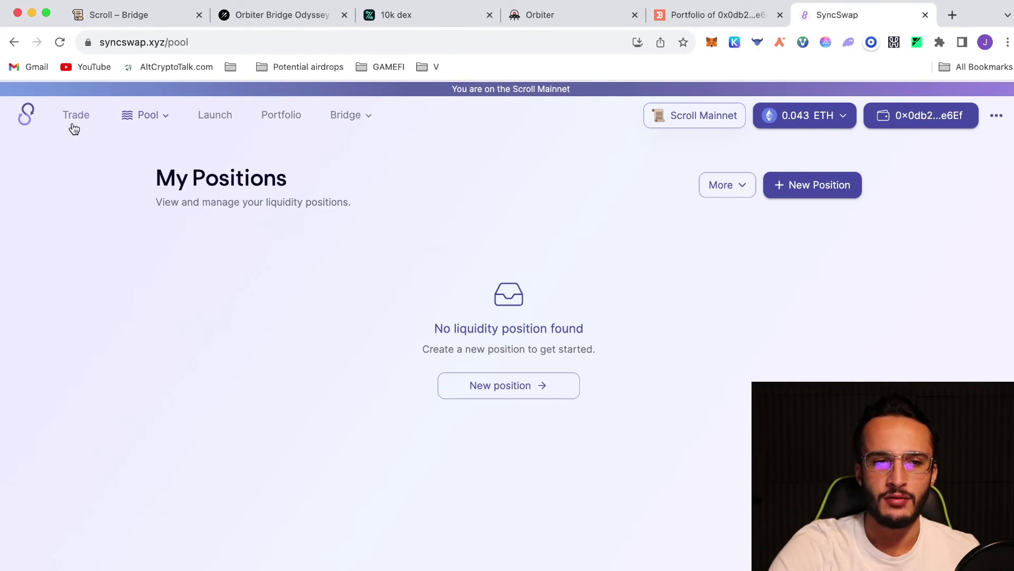
Swap 0.012111 ETH for about 21.69 USDC on SyncSwap, signing the swap in the wallet
{"action": "left_click", "coordinate": [75, 116]}
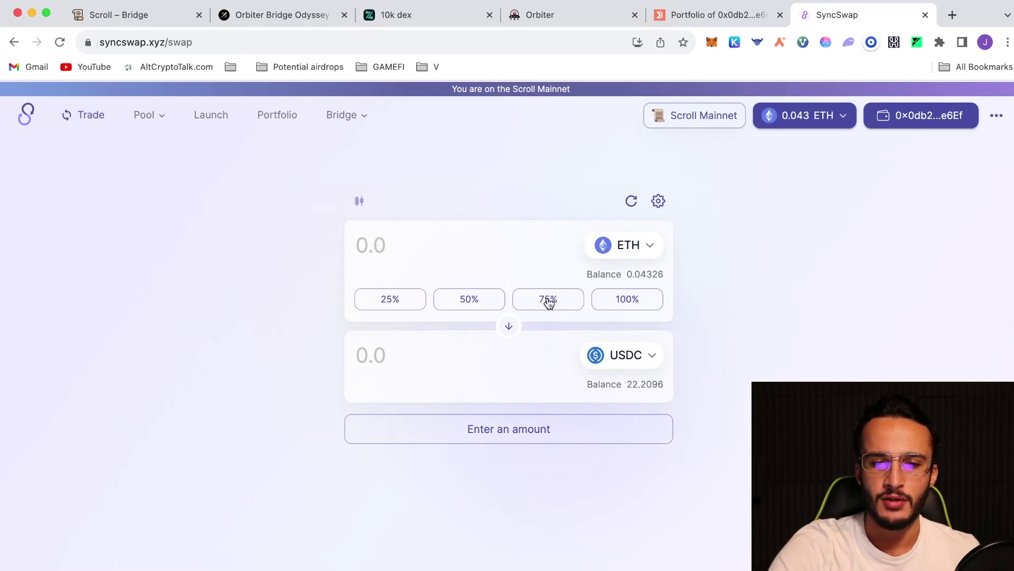
{"action": "type", "text": "0.0"}
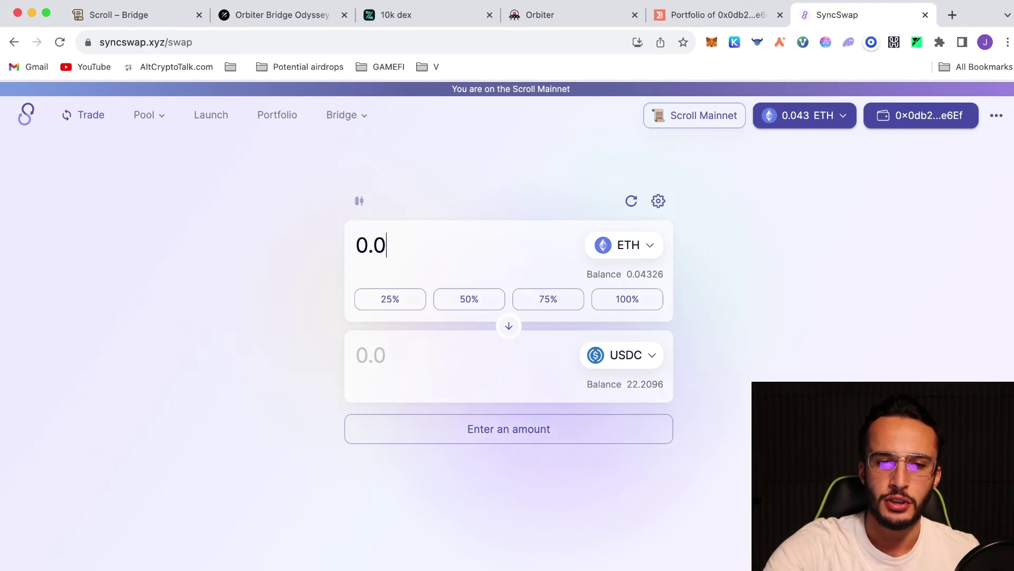
{"action": "type", "text": "12"}
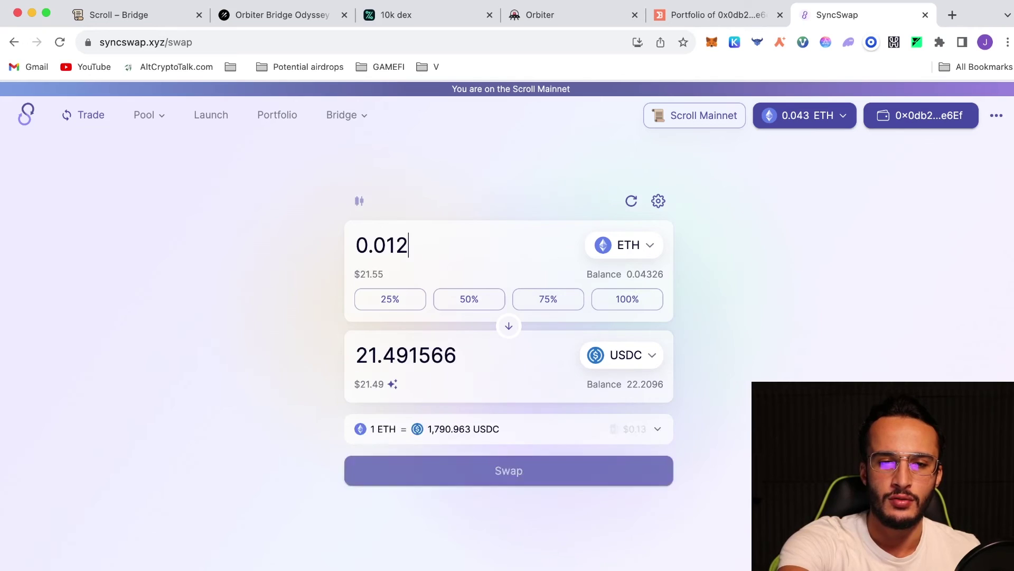
{"action": "type", "text": "111"}
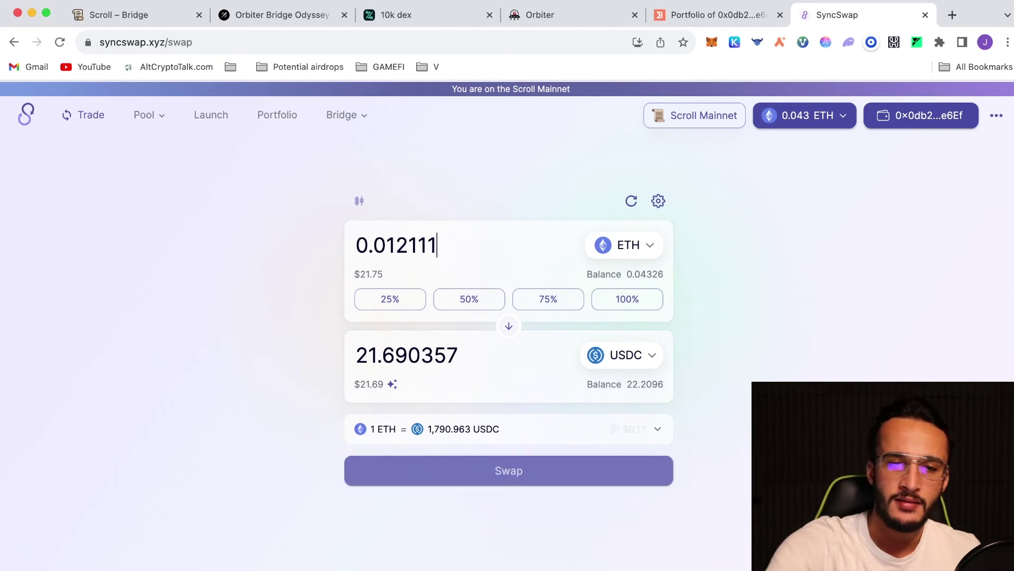
{"action": "left_click", "coordinate": [303, 13]}
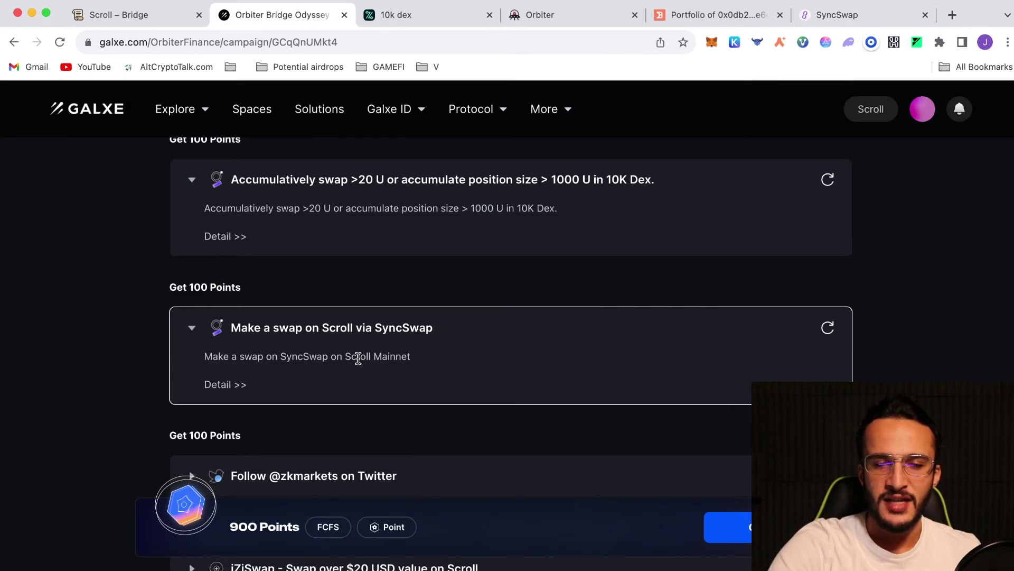
{"action": "left_click", "coordinate": [835, 14]}
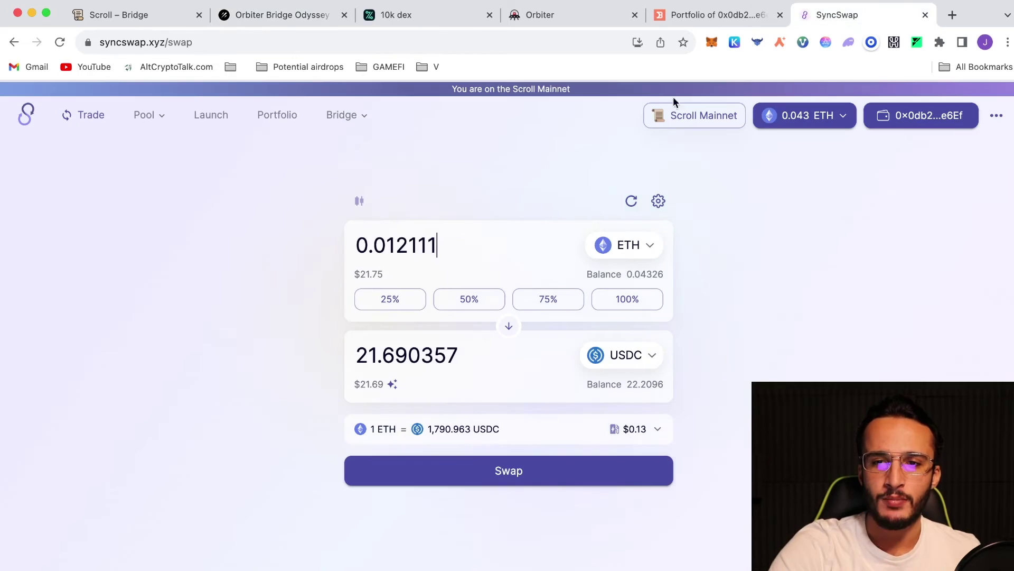
{"action": "left_click", "coordinate": [568, 477]}
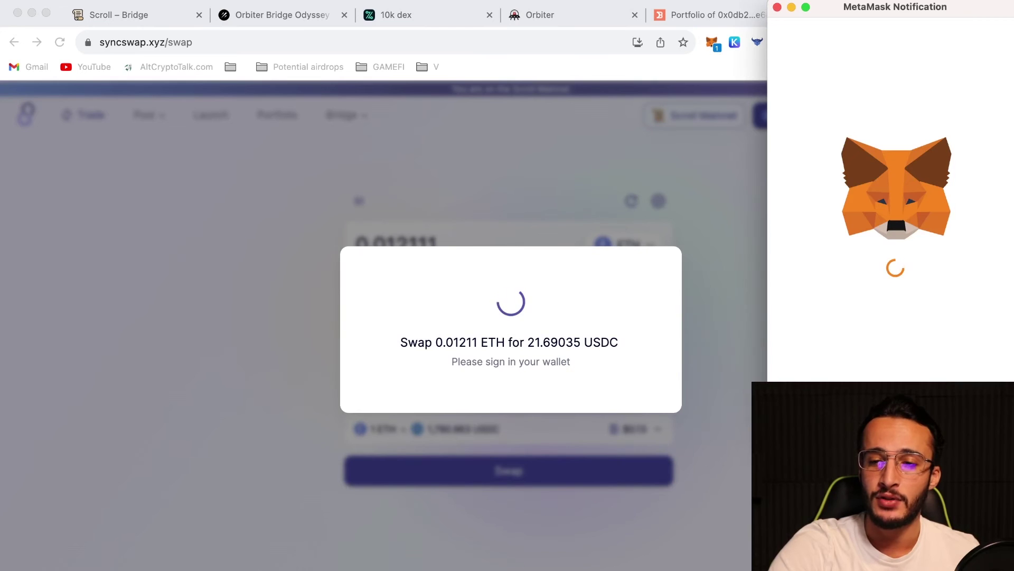
{"action": "left_click", "coordinate": [920, 369]}
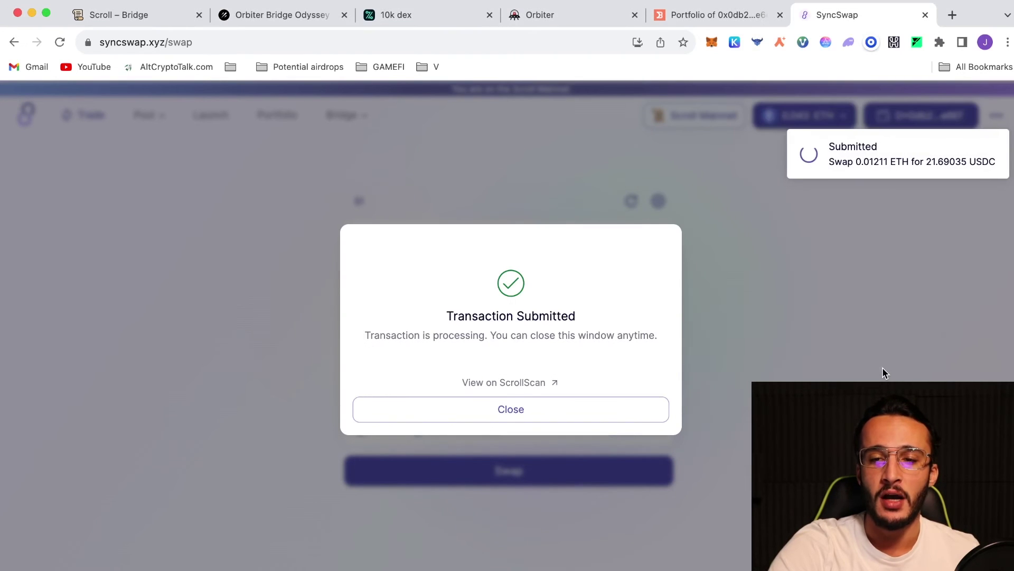
{"action": "left_click", "coordinate": [883, 368]}
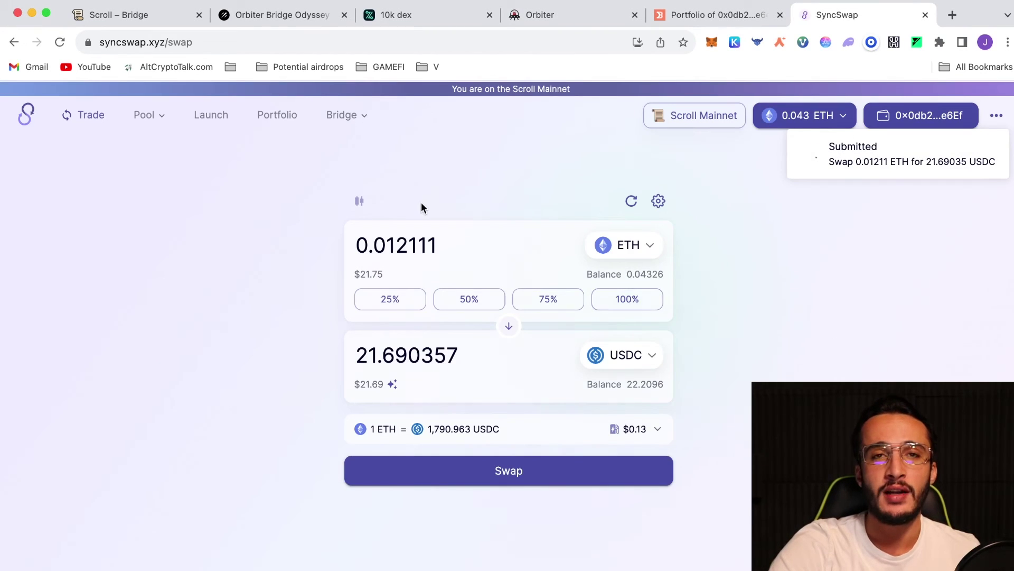
{"action": "left_click", "coordinate": [490, 15]}
{"action": "left_click", "coordinate": [285, 15]}
{"action": "scroll", "coordinate": [597, 370], "scroll_direction": "down", "scroll_amount": 1}
{"action": "left_click", "coordinate": [570, 391]}
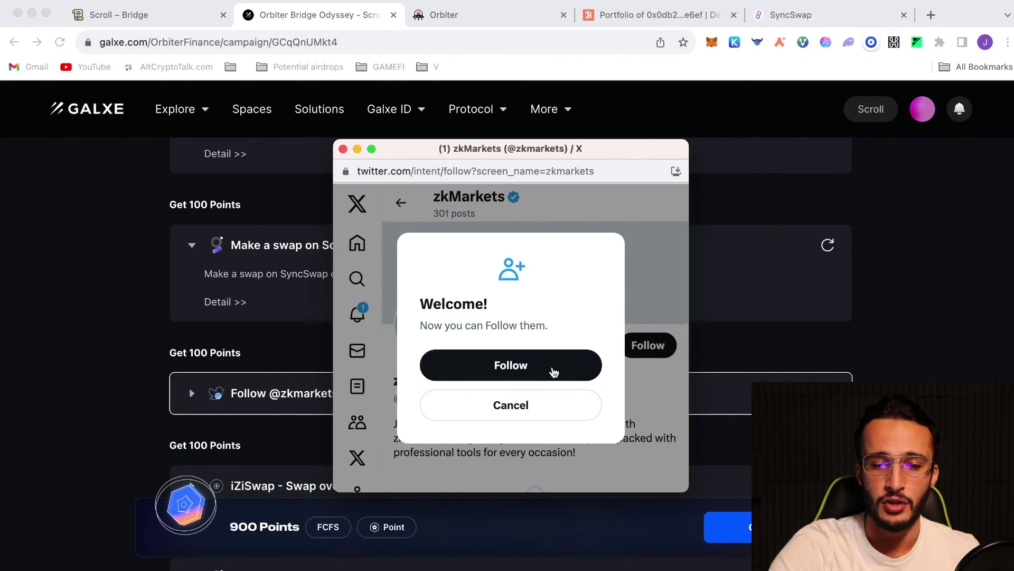
{"action": "left_click", "coordinate": [554, 368]}
{"action": "left_click", "coordinate": [342, 148]}
Launch the iZiSwap task link, close the blank pop-up and open a new tab
{"action": "scroll", "coordinate": [417, 334], "scroll_direction": "down", "scroll_amount": 3}
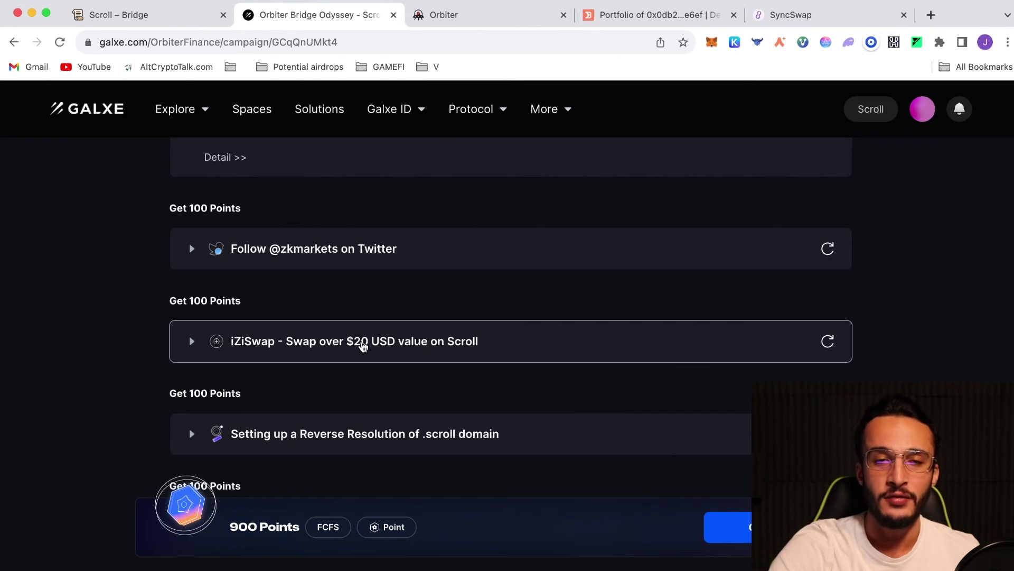
{"action": "left_click", "coordinate": [362, 342]}
{"action": "left_click", "coordinate": [342, 148]}
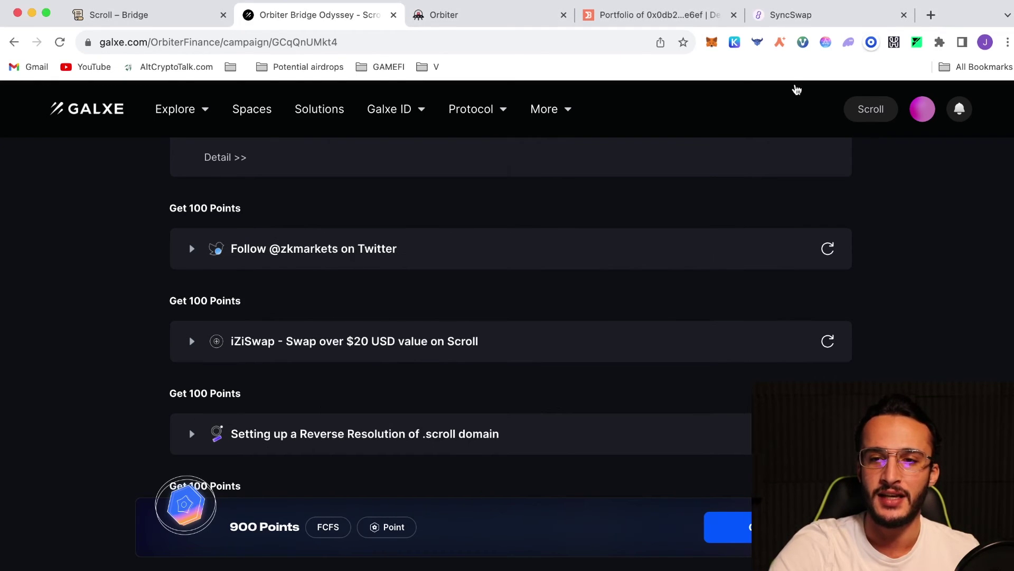
{"action": "left_click", "coordinate": [931, 15]}
Load izumi.finance, select the Scroll chain and Swap page, and connect MetaMask
{"action": "type", "text": "iz"}
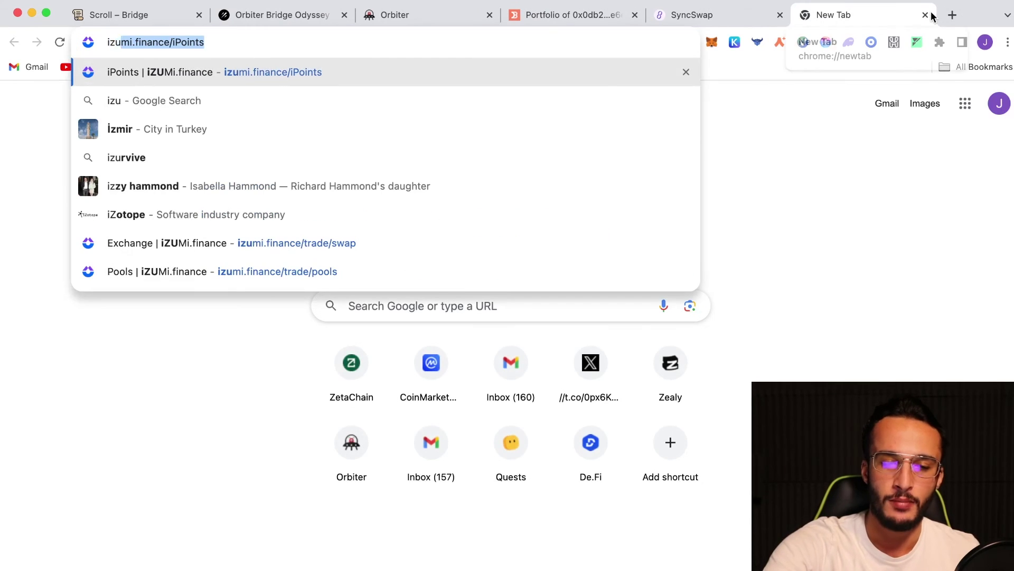
{"action": "type", "text": "umi"}
{"action": "key", "text": "Return"}
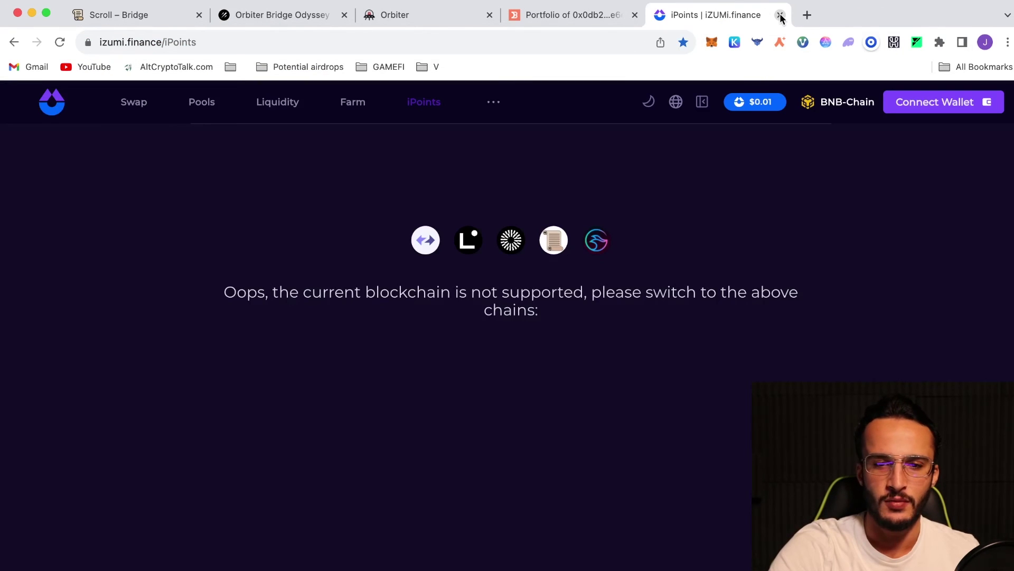
{"action": "left_click", "coordinate": [553, 240]}
{"action": "left_click", "coordinate": [141, 109]}
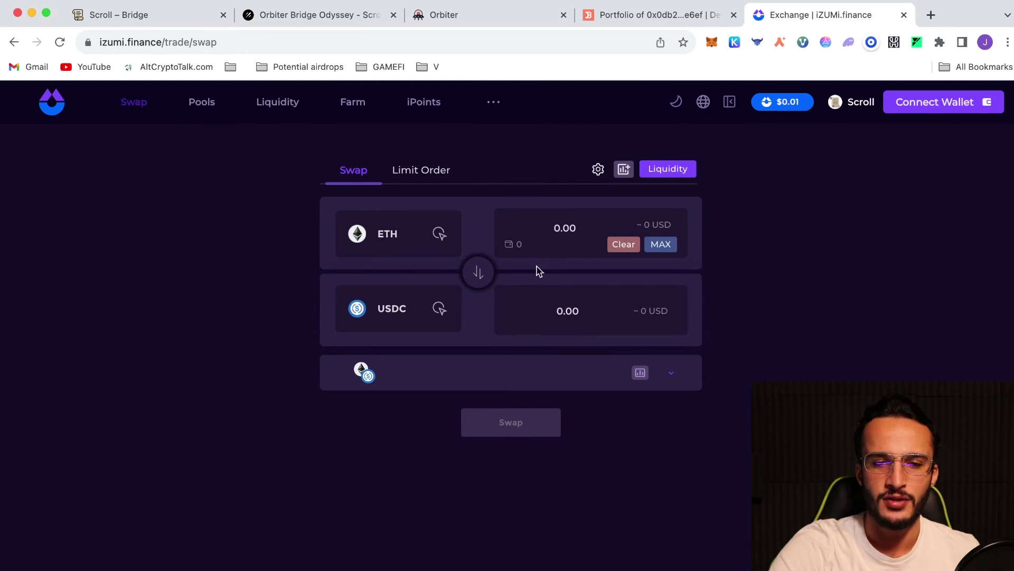
{"action": "left_click", "coordinate": [567, 227]}
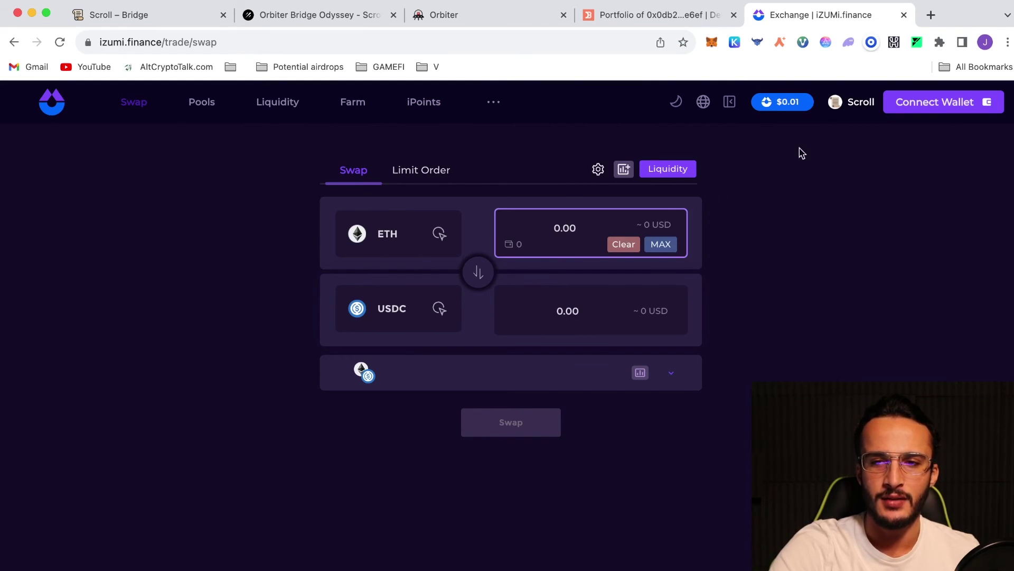
{"action": "left_click", "coordinate": [903, 115]}
{"action": "left_click", "coordinate": [586, 161]}
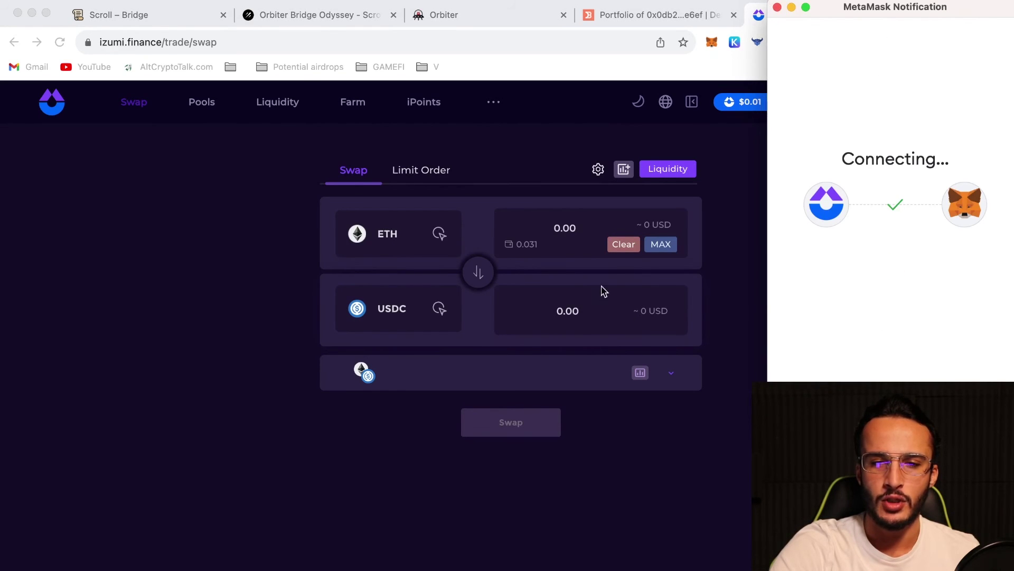
Swap 0.01230 ETH for about 22.15 USDC and check the successful result
{"action": "left_click", "coordinate": [564, 232]}
{"action": "type", "text": "0.01230"}
{"action": "left_click", "coordinate": [613, 433]}
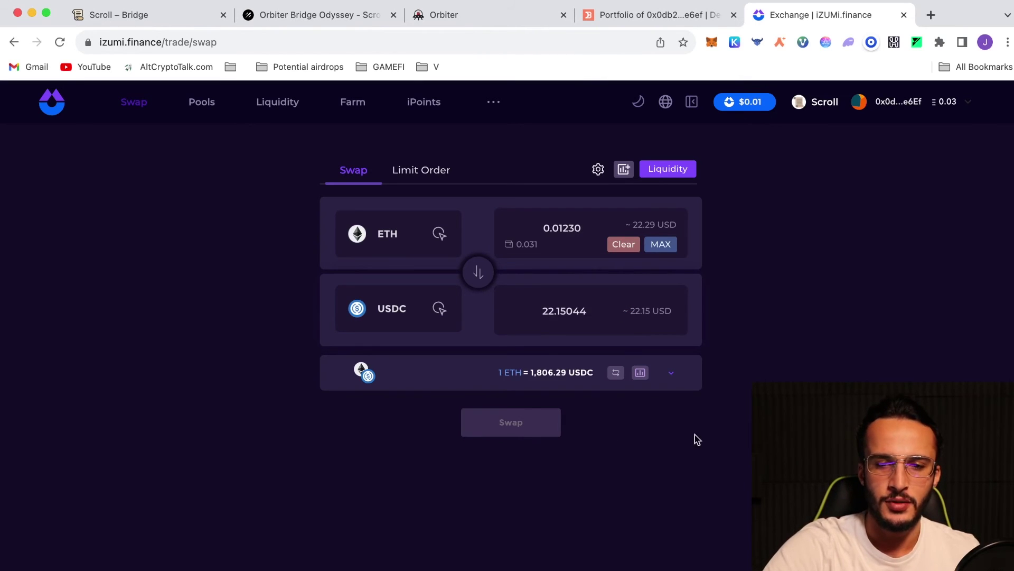
{"action": "left_click", "coordinate": [539, 427]}
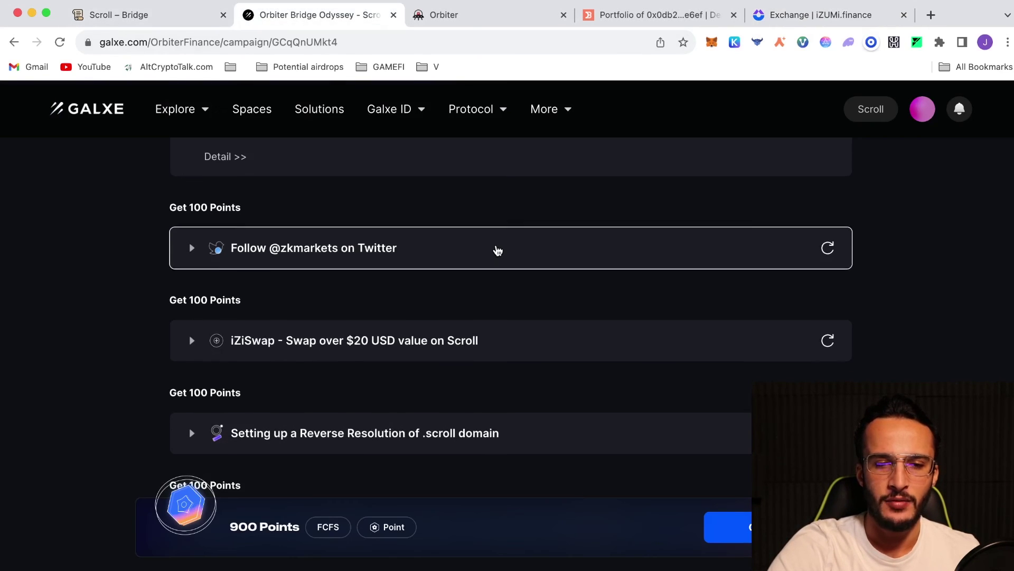
{"action": "scroll", "coordinate": [496, 249], "scroll_direction": "down", "scroll_amount": 1}
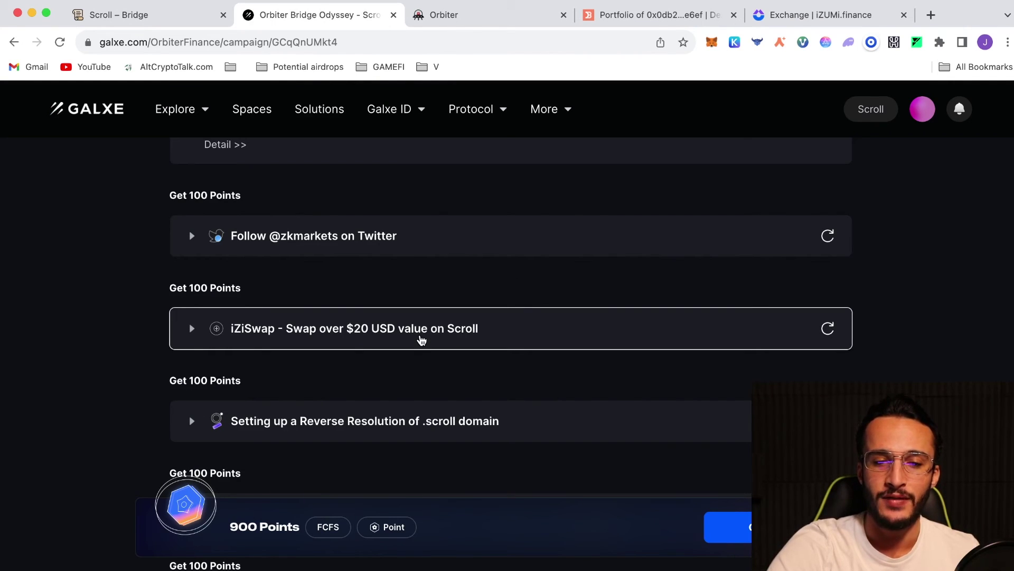
{"action": "scroll", "coordinate": [421, 340], "scroll_direction": "down", "scroll_amount": 2}
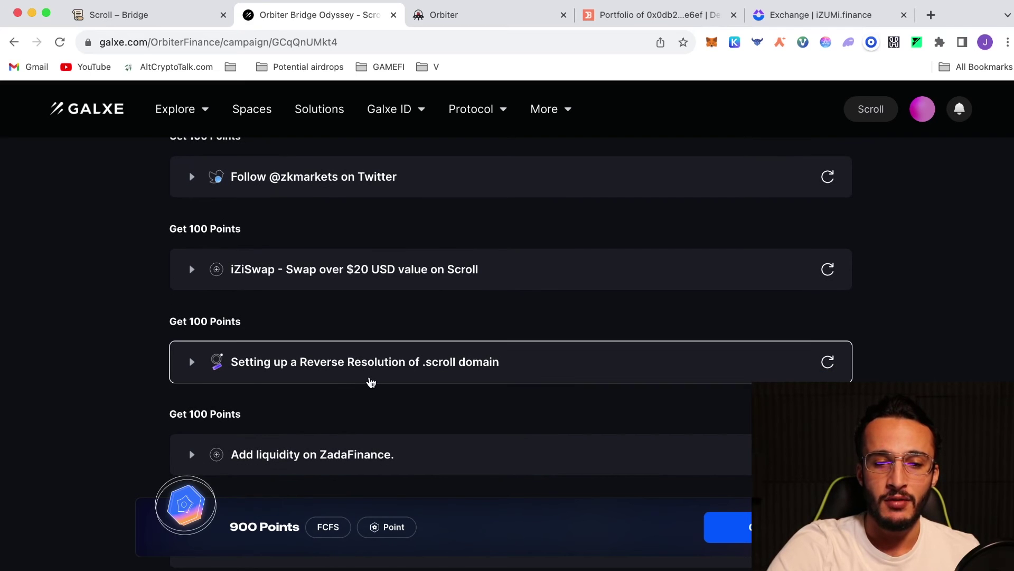
{"action": "scroll", "coordinate": [376, 361], "scroll_direction": "down", "scroll_amount": 2}
{"action": "scroll", "coordinate": [370, 360], "scroll_direction": "up", "scroll_amount": 3}
{"action": "left_click", "coordinate": [758, 15]}
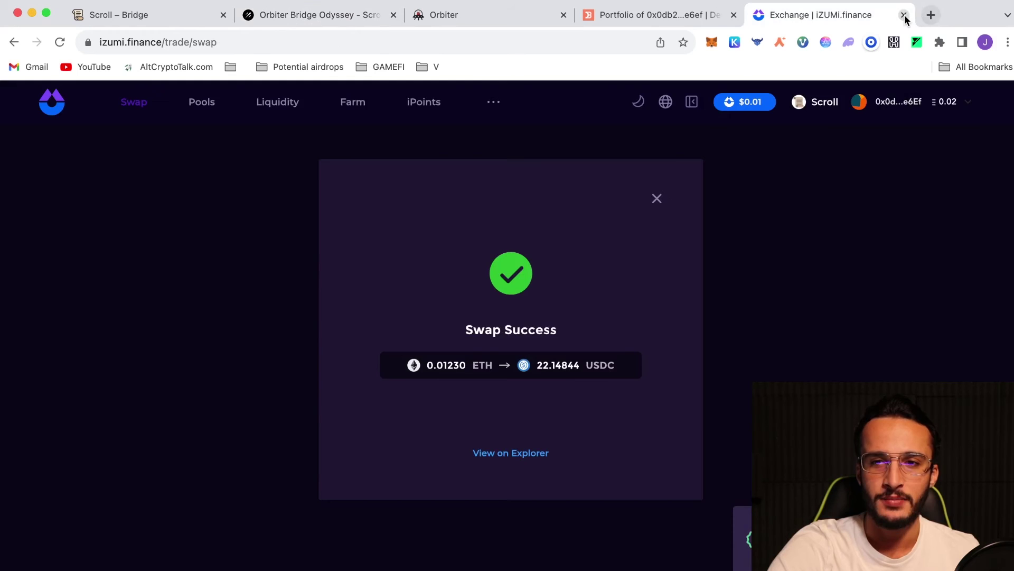
Close the iZUMi tab and reload the Galxe Orbiter Bridge Odyssey campaign to refresh task status
{"action": "left_click", "coordinate": [904, 15]}
{"action": "left_click", "coordinate": [306, 15]}
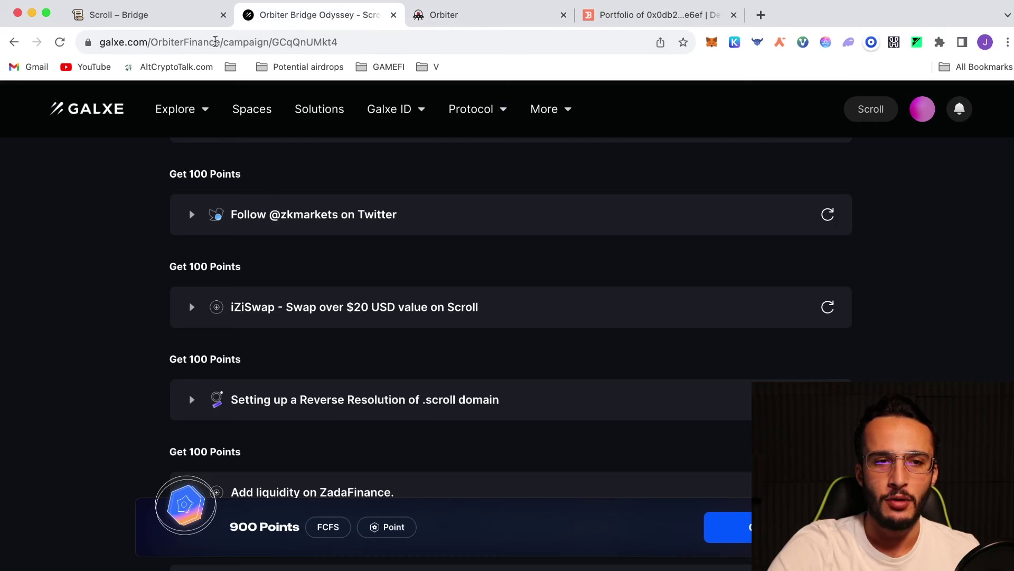
{"action": "left_click", "coordinate": [60, 42]}
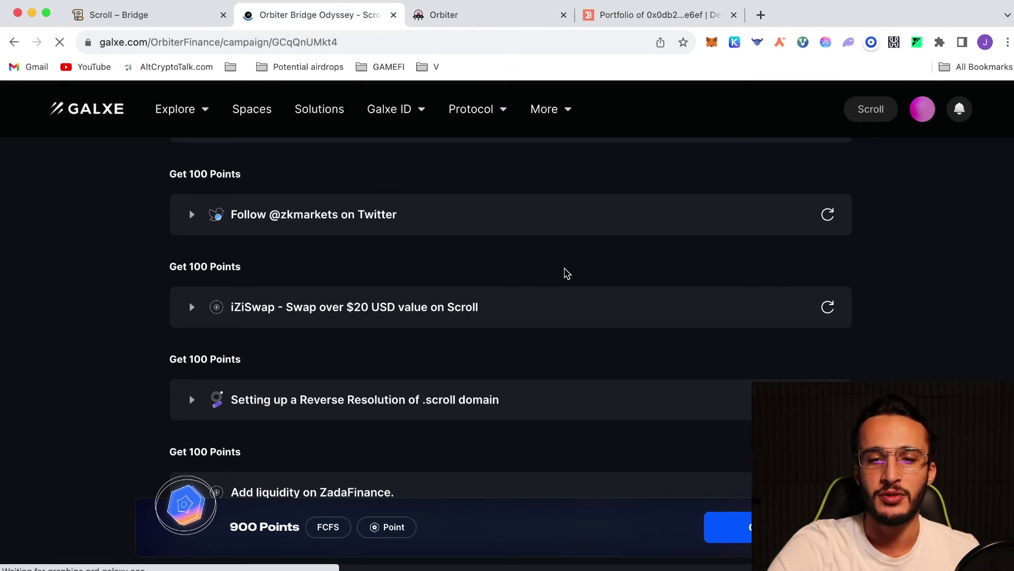
{"action": "scroll", "coordinate": [930, 340], "scroll_direction": "up", "scroll_amount": 10}
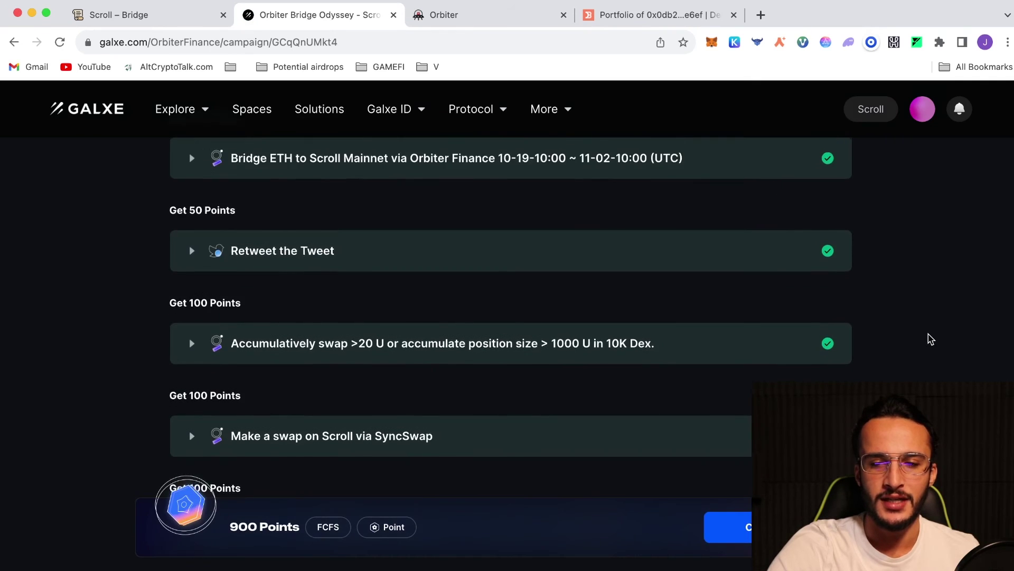
{"action": "scroll", "coordinate": [931, 340], "scroll_direction": "down", "scroll_amount": 2}
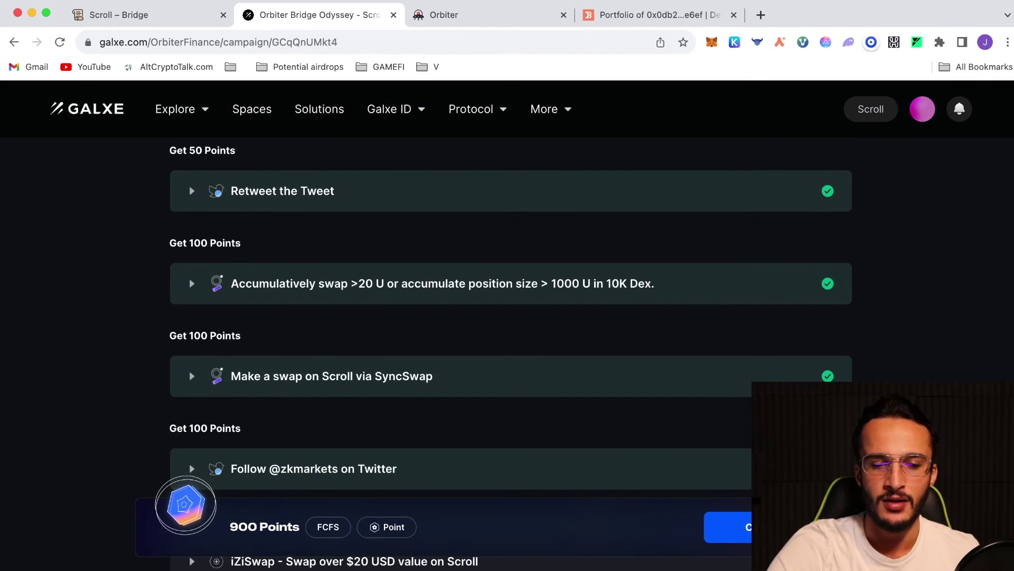
{"action": "scroll", "coordinate": [796, 380], "scroll_direction": "up", "scroll_amount": 2}
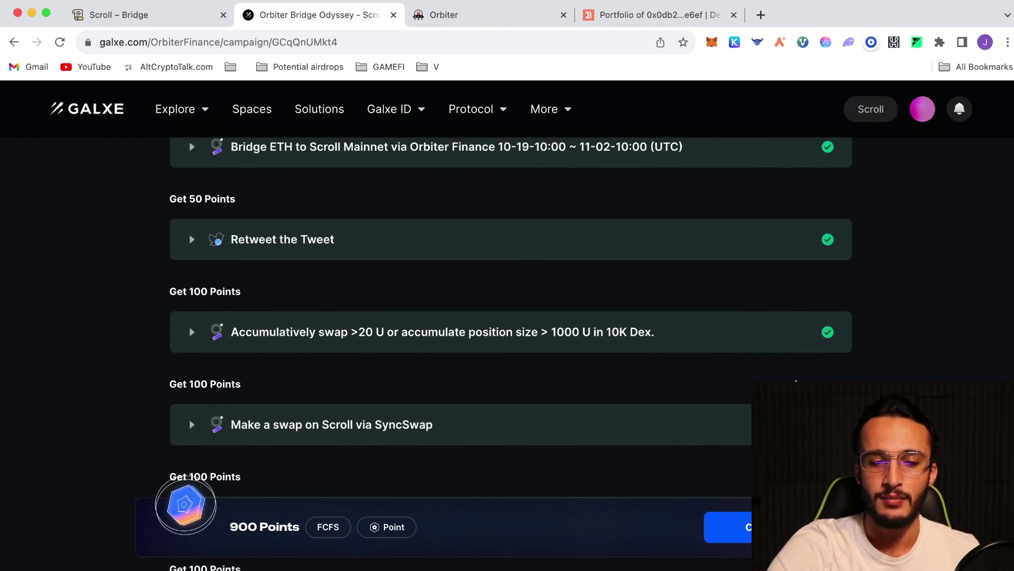
{"action": "scroll", "coordinate": [796, 380], "scroll_direction": "up", "scroll_amount": 5}
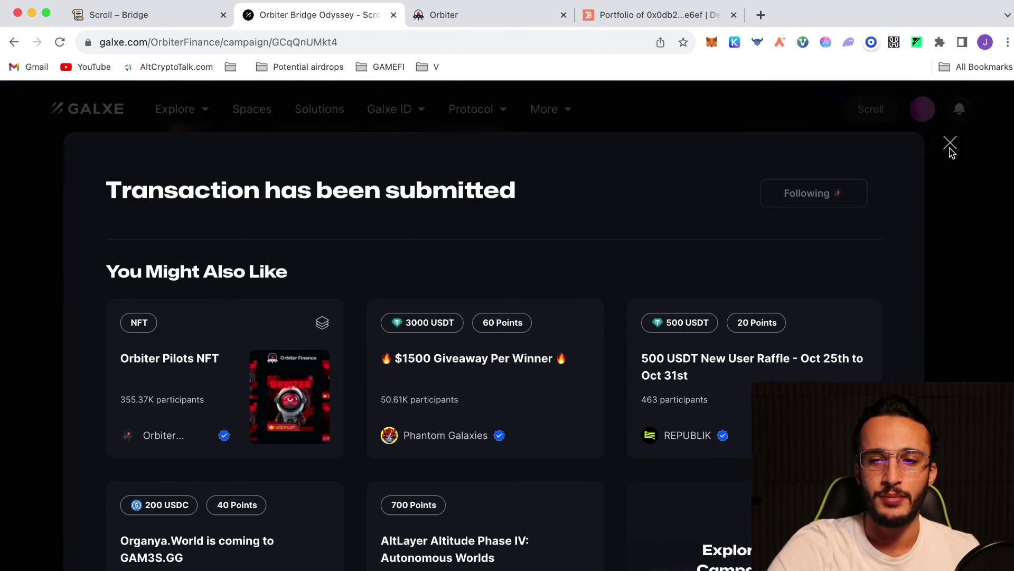
Dismiss the transaction submitted message and open the Reverse Resolution task link
{"action": "left_click", "coordinate": [949, 144]}
{"action": "scroll", "coordinate": [511, 353], "scroll_direction": "down", "scroll_amount": 12}
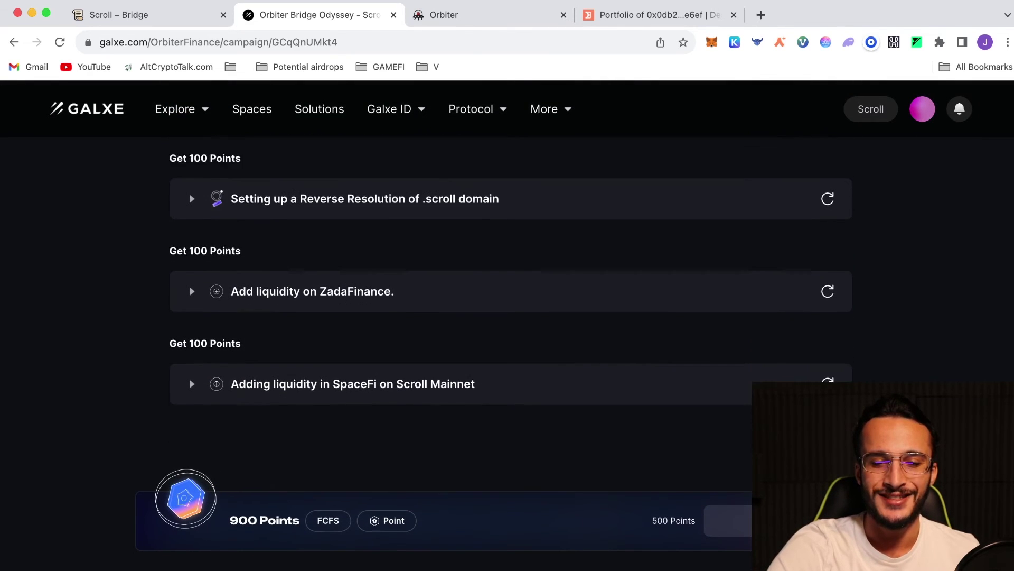
{"action": "scroll", "coordinate": [403, 443], "scroll_direction": "up", "scroll_amount": 5}
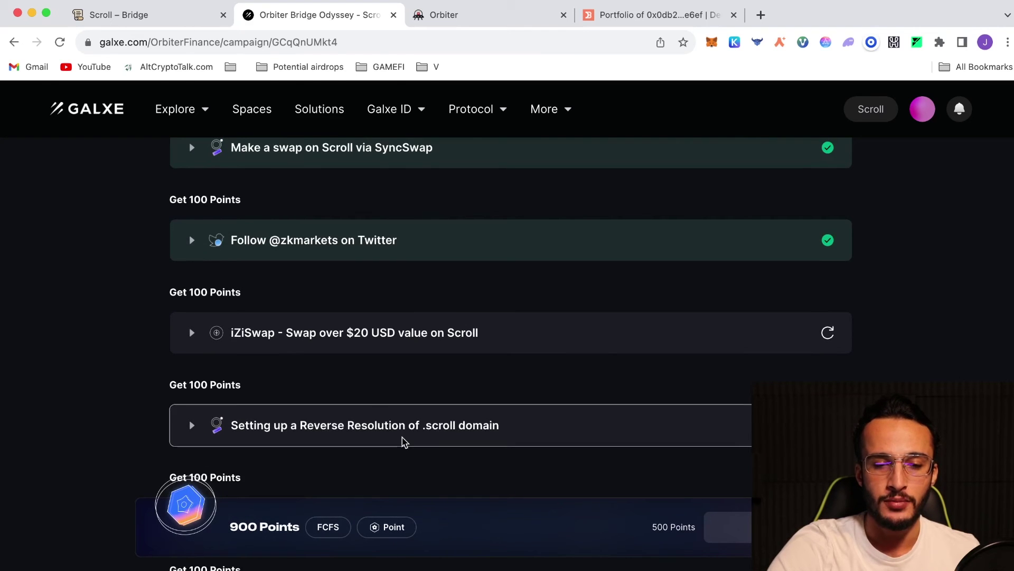
{"action": "left_click", "coordinate": [404, 440]}
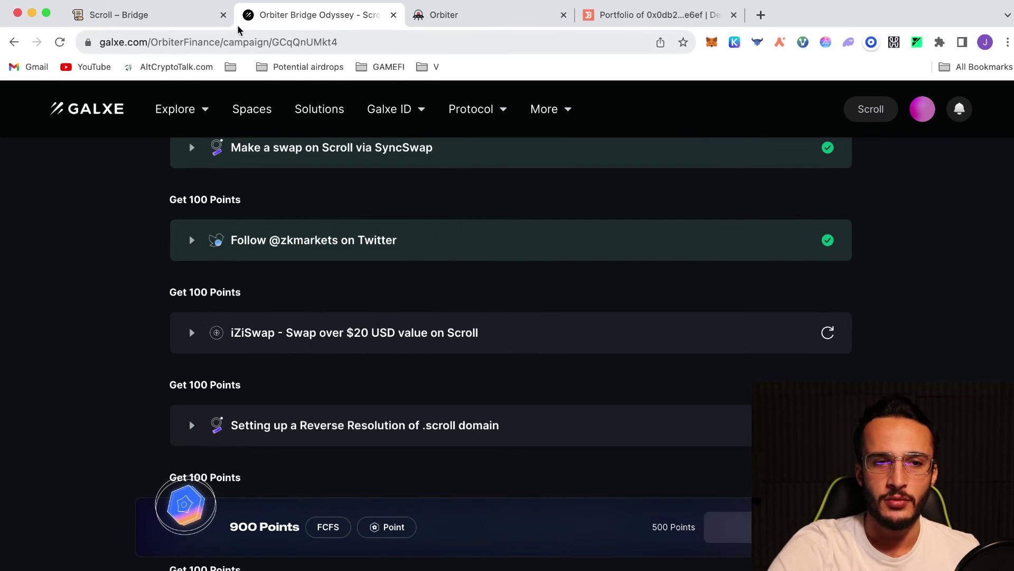
Open the Scroll Name Service website from the Scroll ecosystem directory
{"action": "left_click", "coordinate": [176, 20]}
{"action": "mouse_move", "coordinate": [616, 107]}
{"action": "left_click", "coordinate": [623, 135]}
{"action": "scroll", "coordinate": [668, 361], "scroll_direction": "down", "scroll_amount": 7}
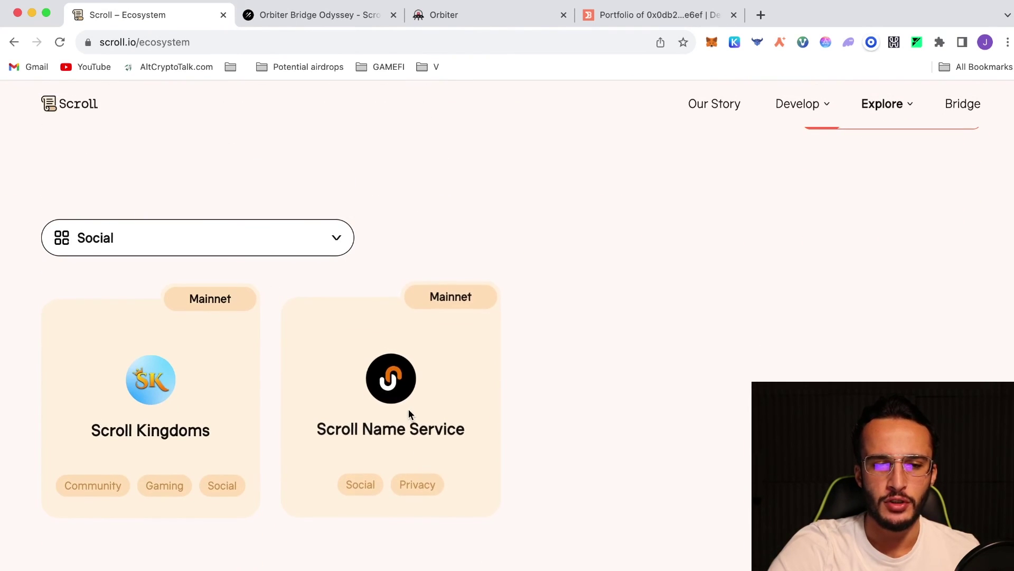
{"action": "mouse_move", "coordinate": [404, 372]}
{"action": "left_click", "coordinate": [447, 488]}
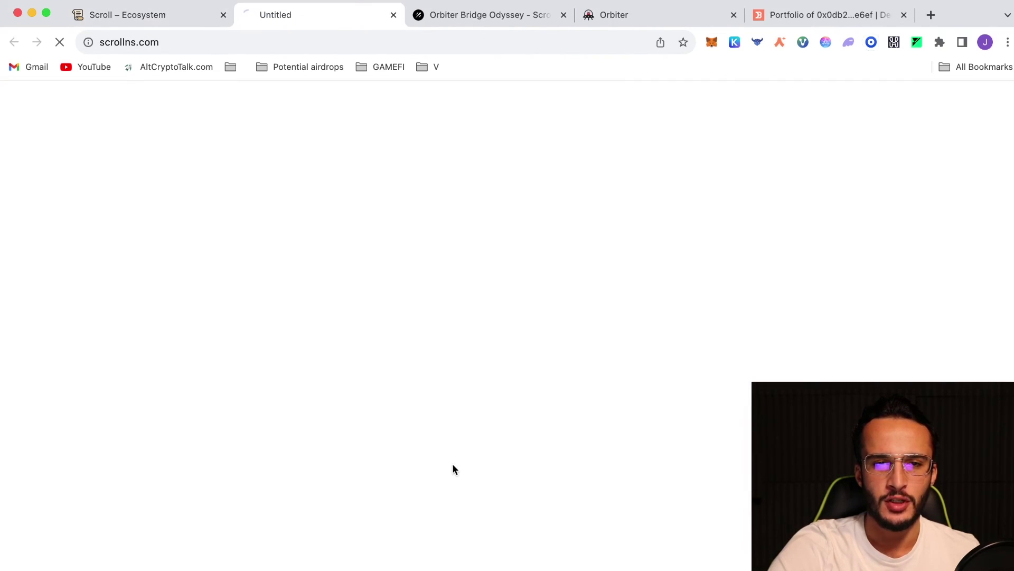
Review the Galxe reverse resolution instructions, then launch Scroll Name Service and connect MetaMask
{"action": "left_click", "coordinate": [472, 13]}
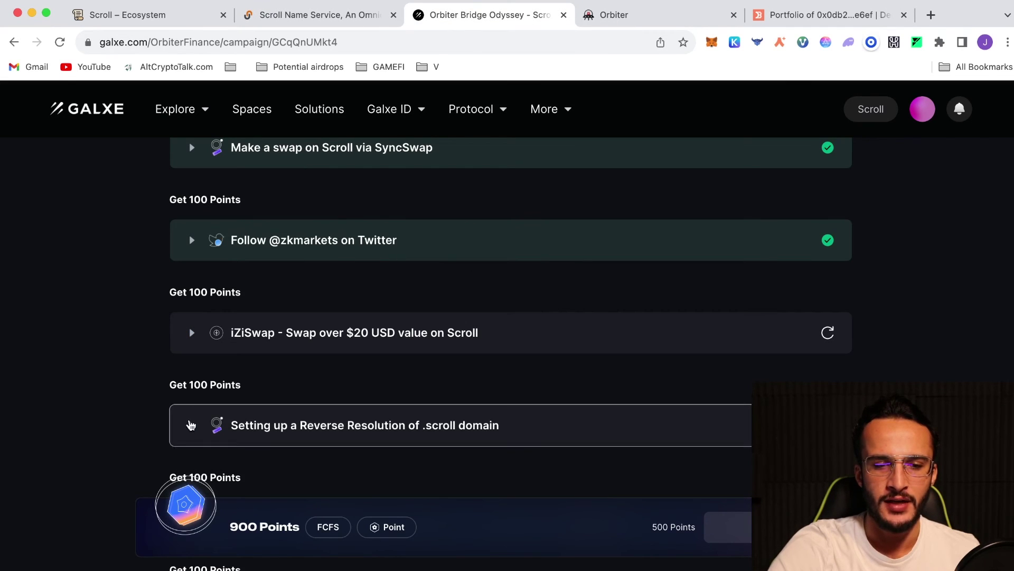
{"action": "left_click", "coordinate": [191, 424]}
{"action": "left_click", "coordinate": [342, 24]}
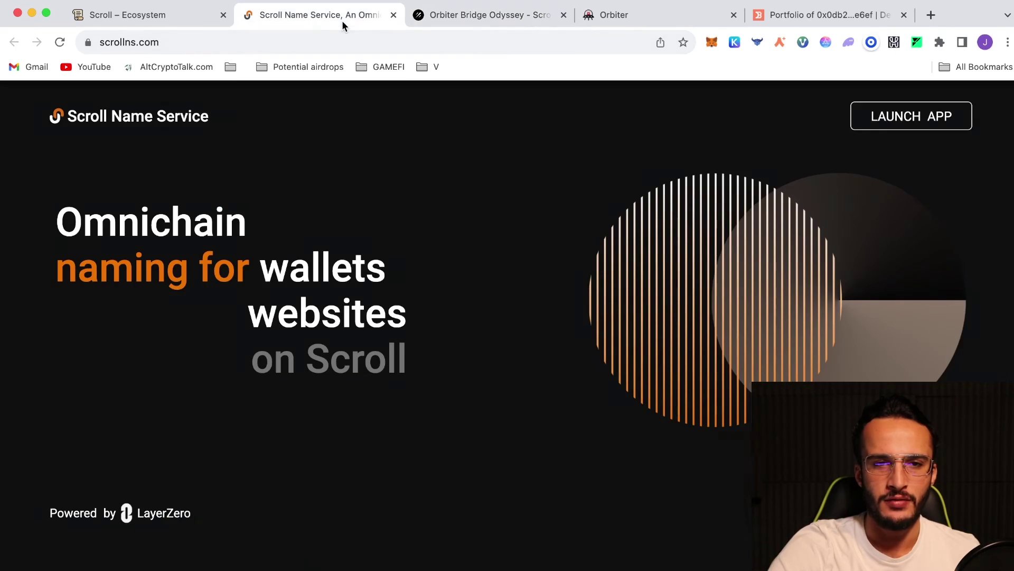
{"action": "left_click", "coordinate": [923, 126]}
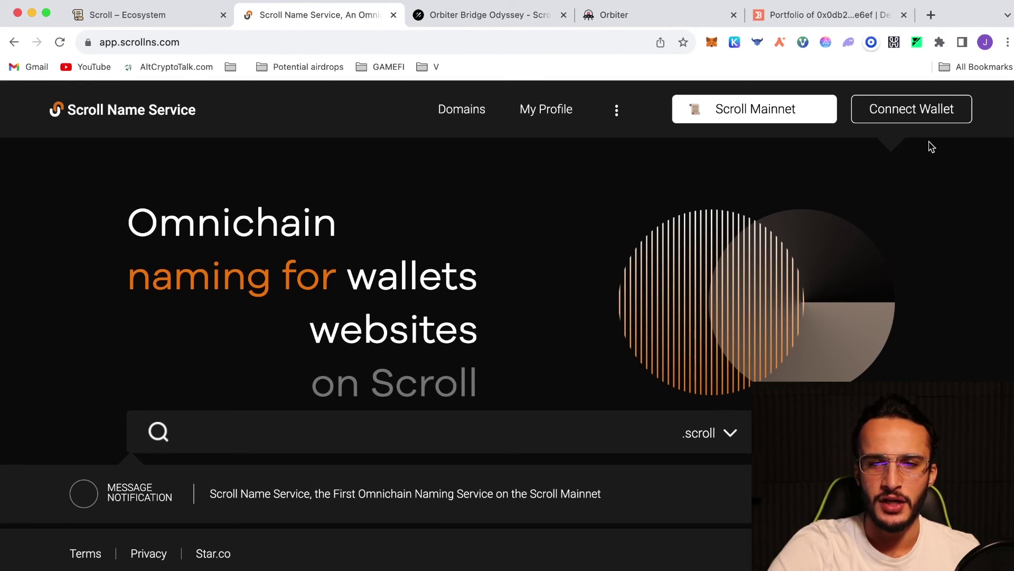
{"action": "left_click", "coordinate": [926, 112]}
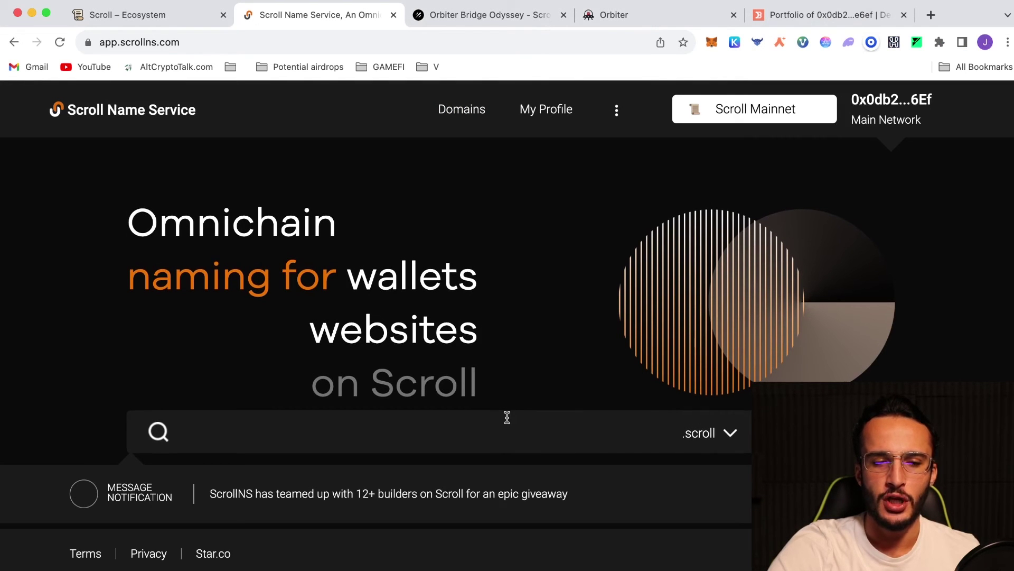
Search for highcryptoguy.scroll, fixing the 'highcrptoguy' typo, and open its registration page
{"action": "left_click", "coordinate": [507, 417]}
{"action": "type", "text": "highcrptoguy"}
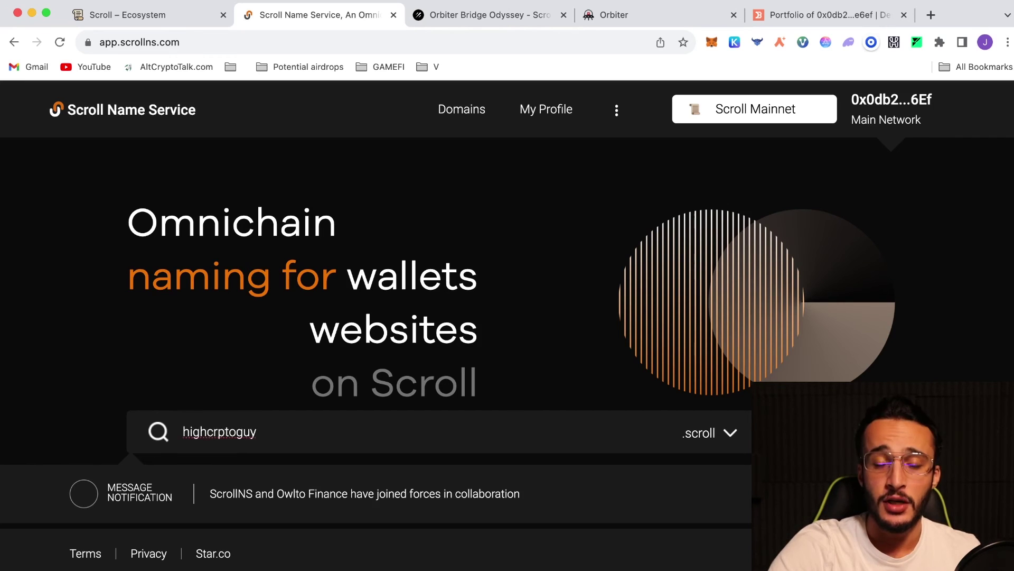
{"action": "key", "text": "Return"}
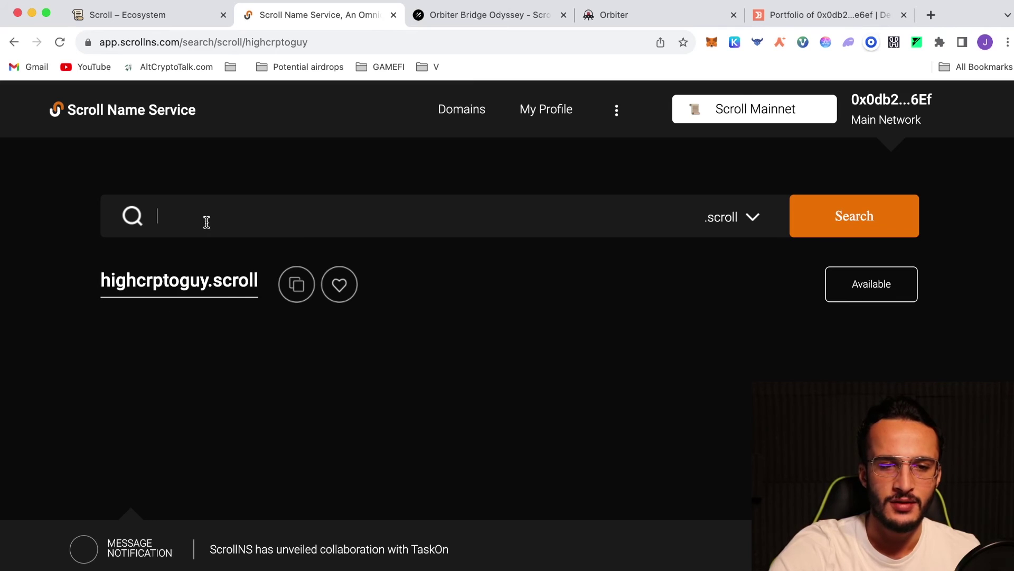
{"action": "type", "text": "highcry"}
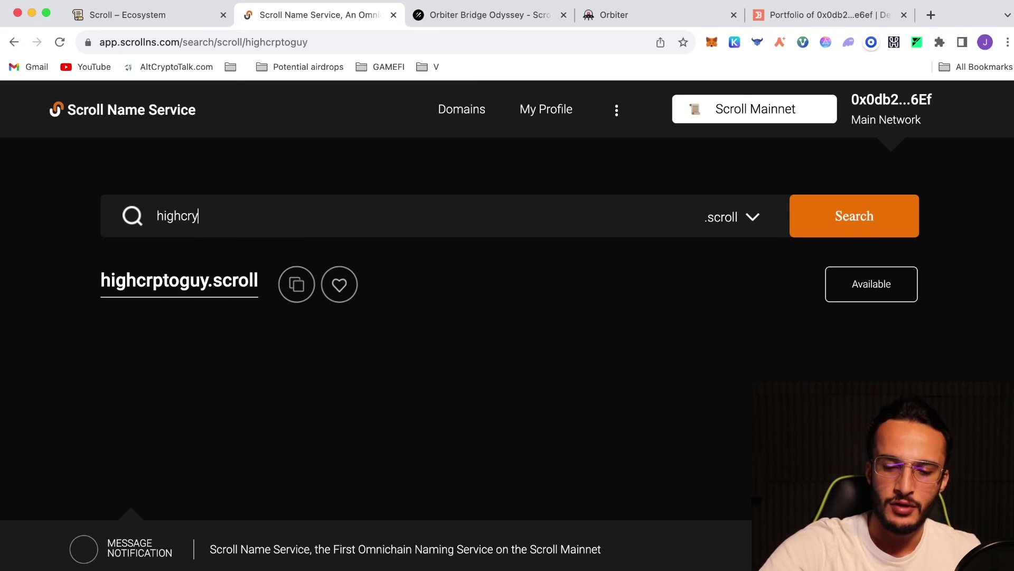
{"action": "type", "text": "pt"}
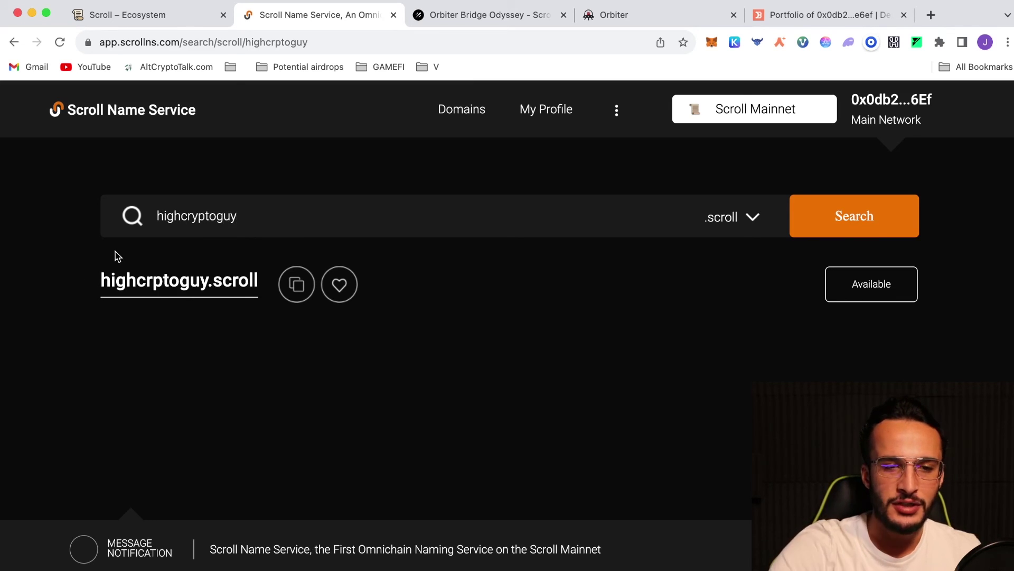
{"action": "type", "text": "oguy"}
{"action": "left_click", "coordinate": [836, 213]}
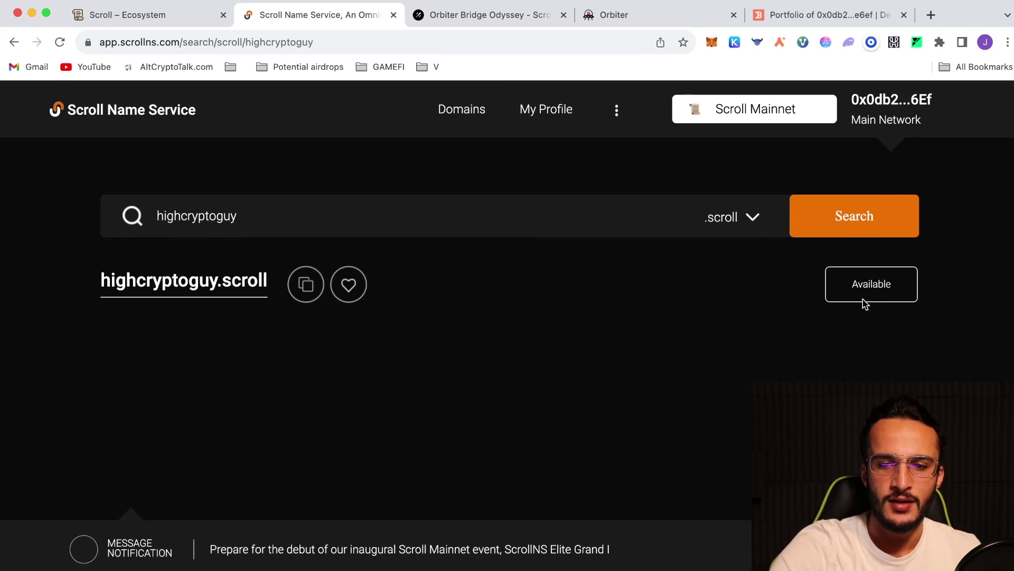
{"action": "left_click", "coordinate": [159, 283]}
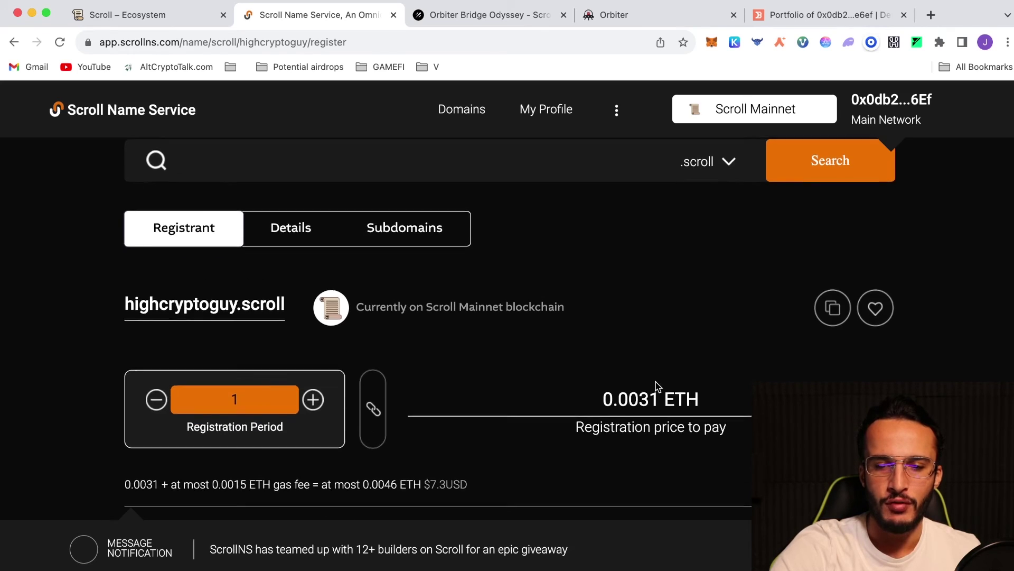
Review the registration page and check the Galxe reverse resolution task requirements
{"action": "scroll", "coordinate": [657, 386], "scroll_direction": "down", "scroll_amount": 3}
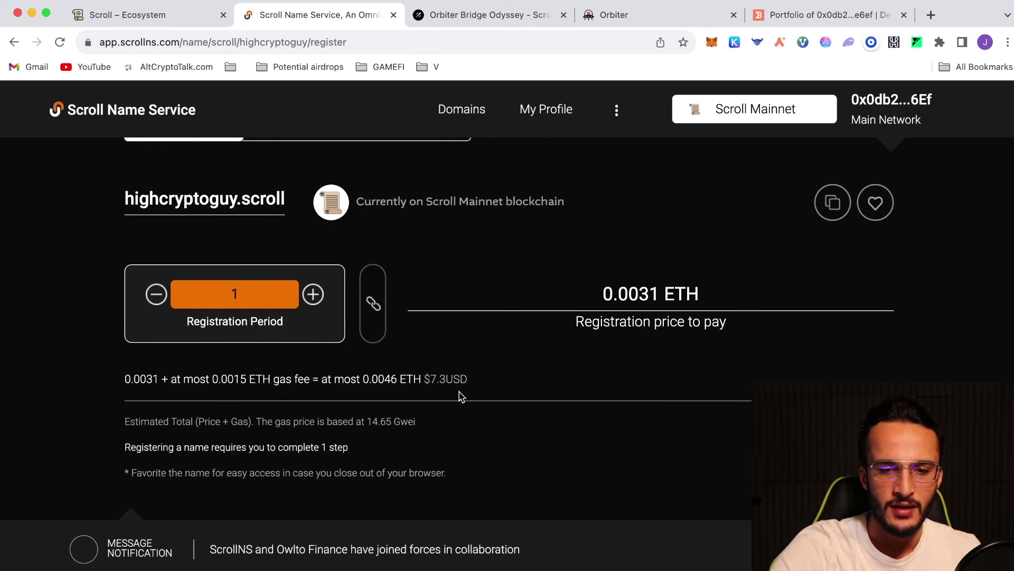
{"action": "scroll", "coordinate": [461, 392], "scroll_direction": "down", "scroll_amount": 2}
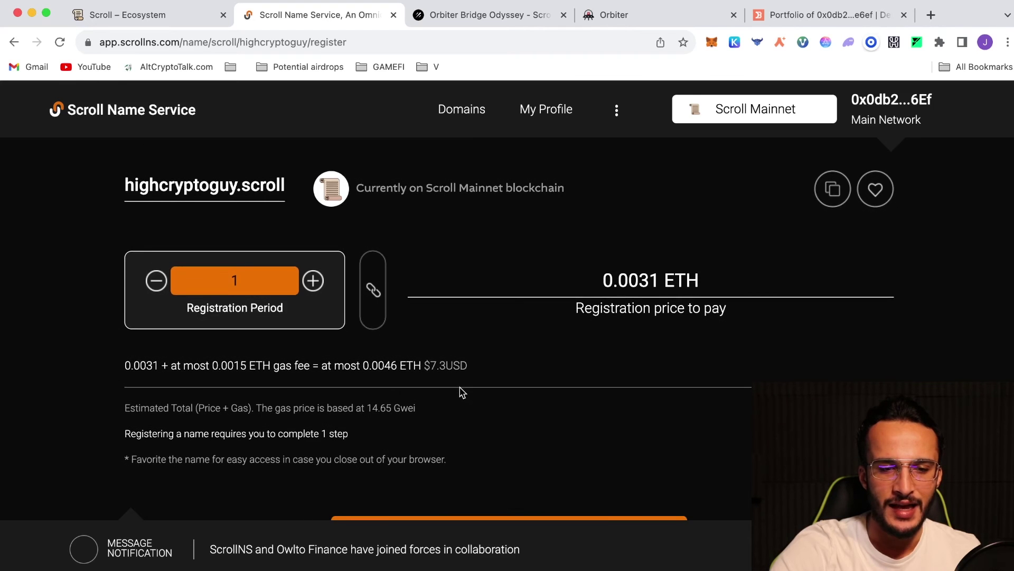
{"action": "scroll", "coordinate": [461, 392], "scroll_direction": "down", "scroll_amount": 1}
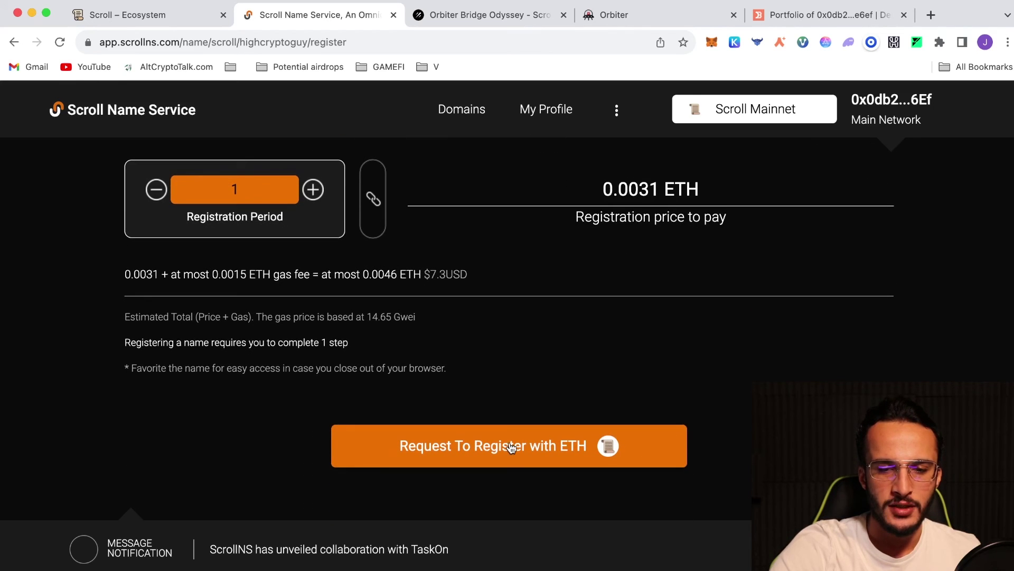
{"action": "left_click", "coordinate": [475, 21]}
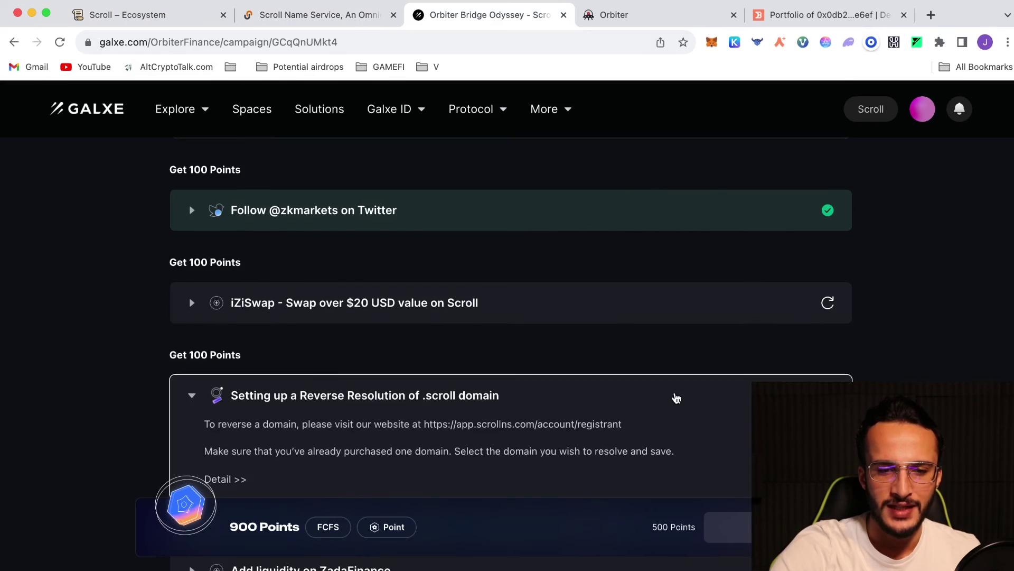
{"action": "scroll", "coordinate": [675, 399], "scroll_direction": "down", "scroll_amount": 1}
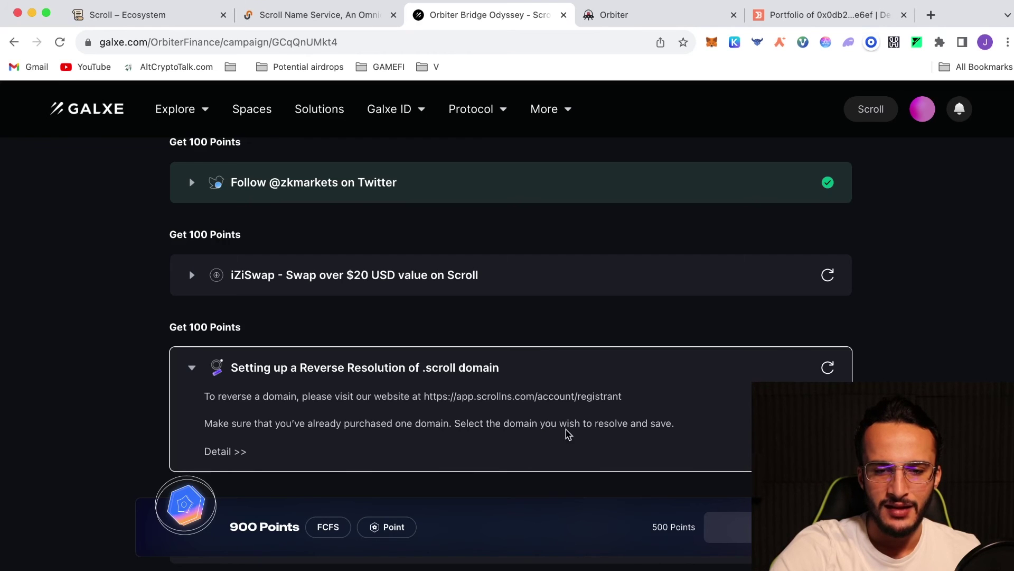
{"action": "left_click", "coordinate": [317, 15]}
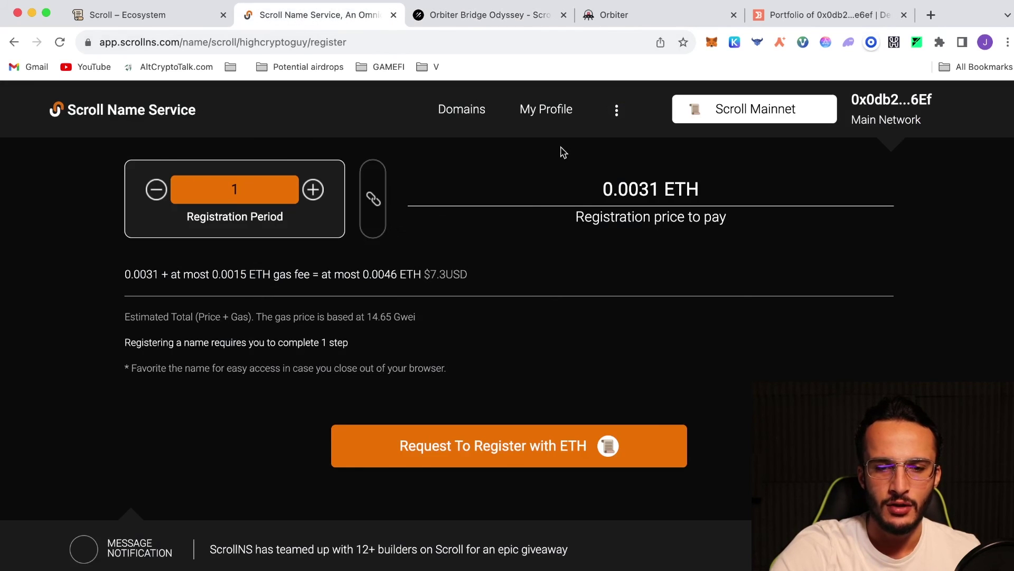
Register highcryptoguy.scroll for 0.0031 ETH and confirm the transaction in MetaMask
{"action": "left_click", "coordinate": [601, 446]}
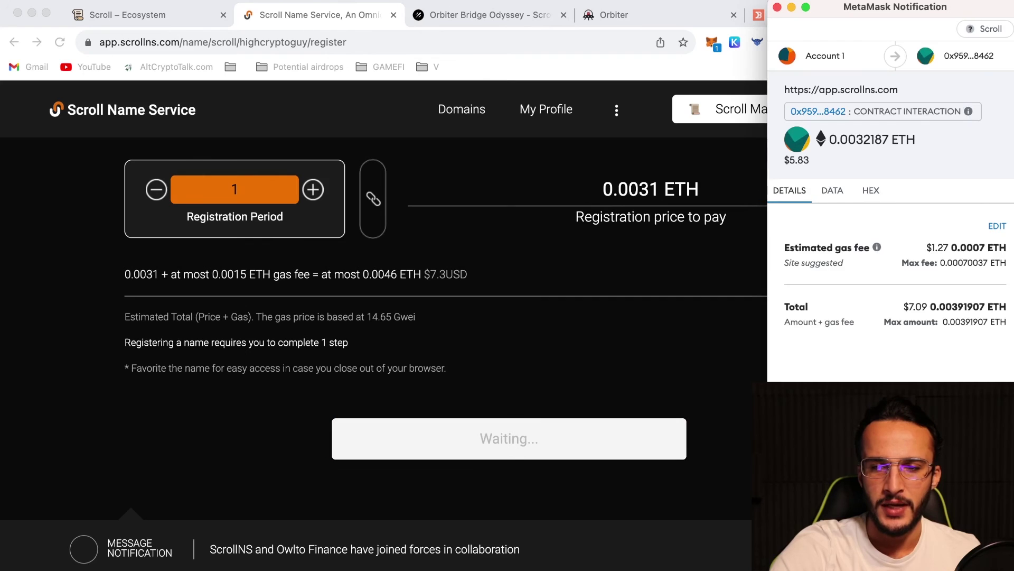
{"action": "left_click", "coordinate": [954, 403]}
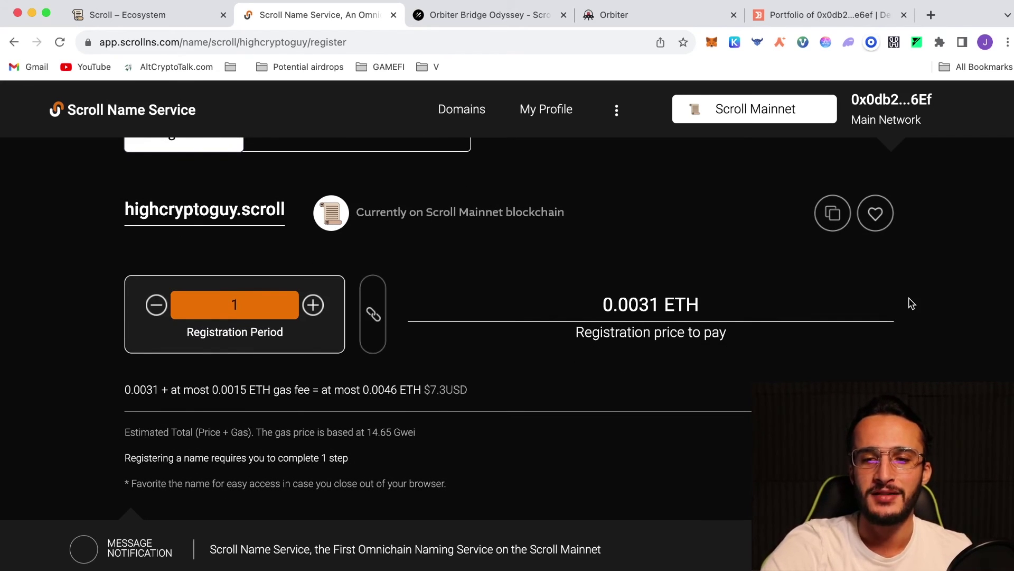
{"action": "scroll", "coordinate": [911, 302], "scroll_direction": "down", "scroll_amount": 3}
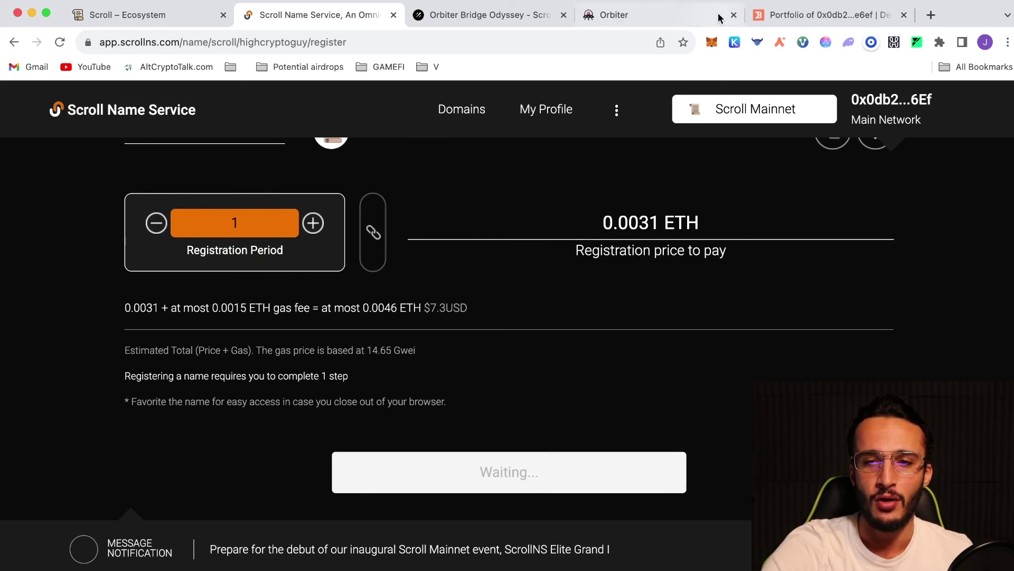
{"action": "left_click", "coordinate": [711, 42]}
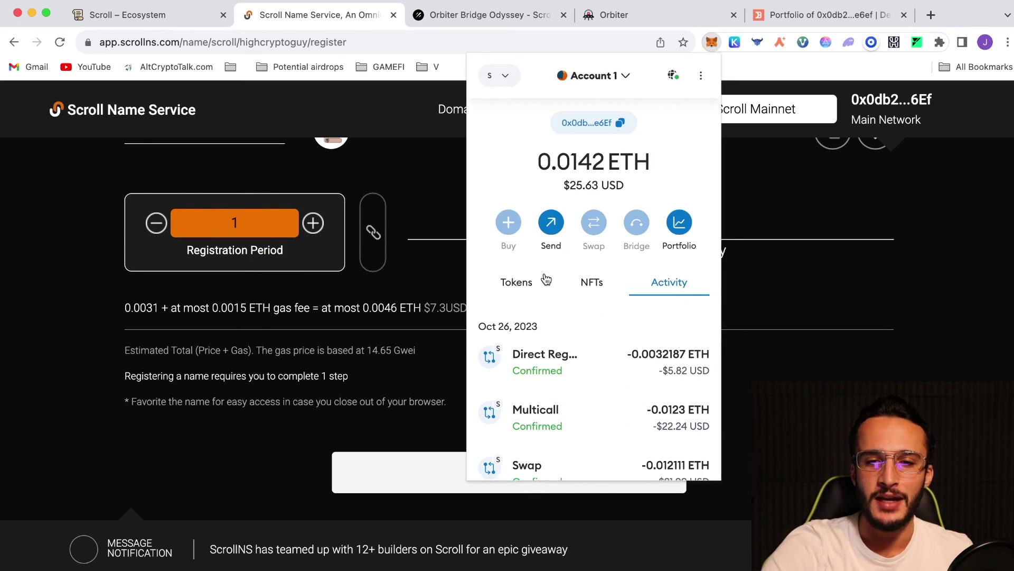
{"action": "left_click", "coordinate": [544, 279]}
{"action": "left_click", "coordinate": [891, 373]}
{"action": "scroll", "coordinate": [893, 372], "scroll_direction": "down", "scroll_amount": 1}
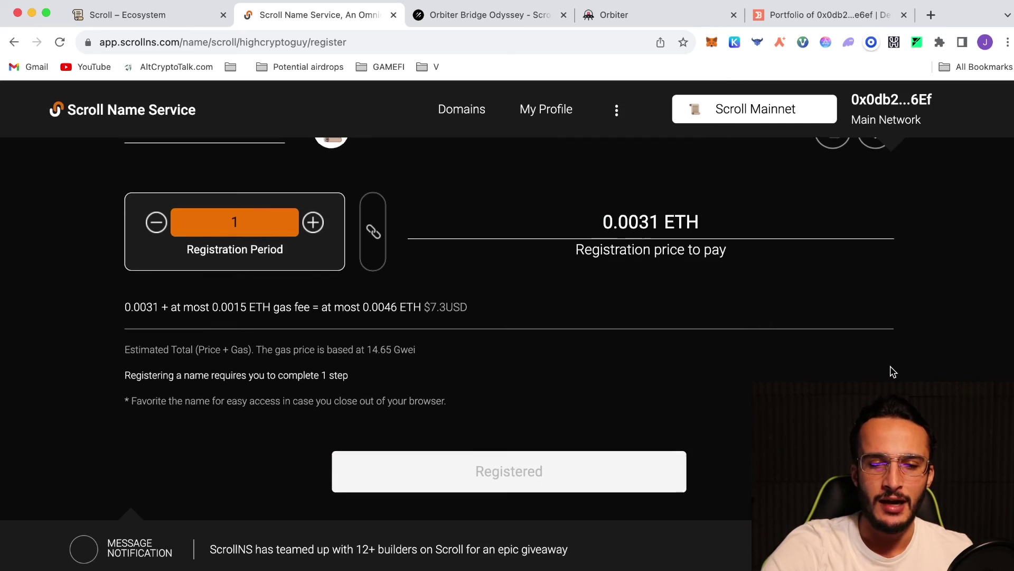
In My Profile, choose highcryptoguy.scroll as the reverse record and save it
{"action": "left_click", "coordinate": [464, 110]}
{"action": "left_click", "coordinate": [549, 111]}
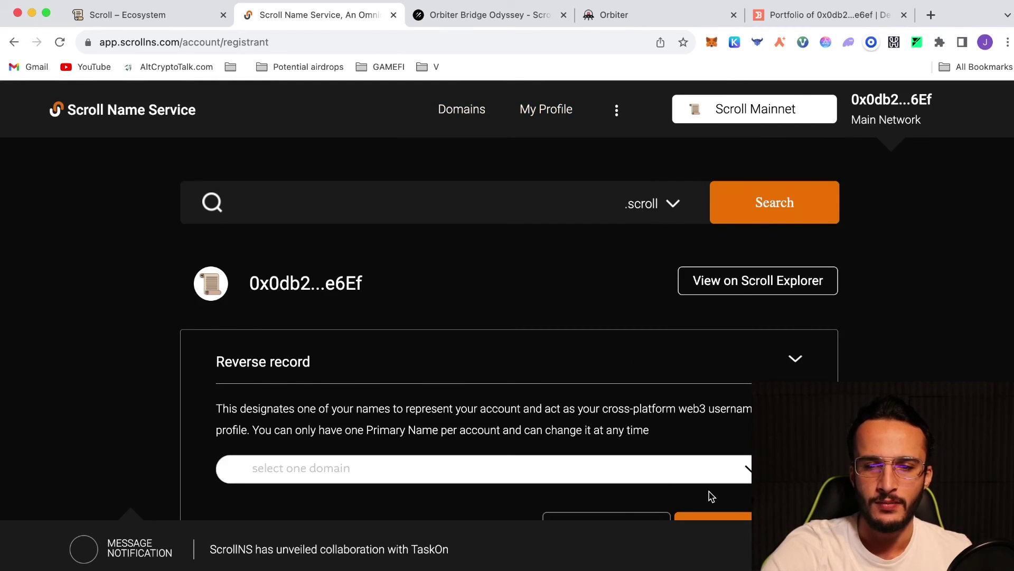
{"action": "scroll", "coordinate": [355, 346], "scroll_direction": "down", "scroll_amount": 2}
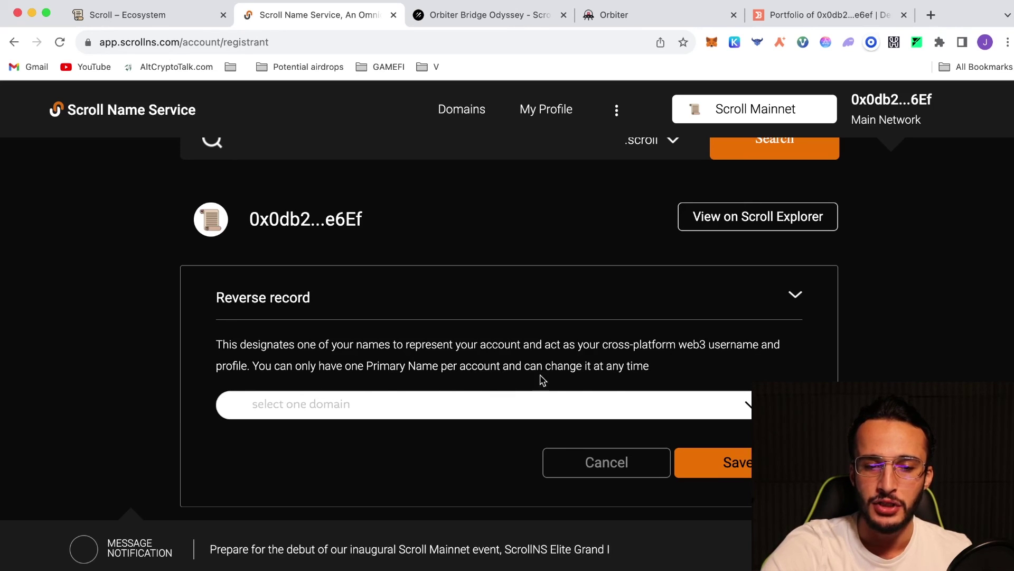
{"action": "left_click", "coordinate": [533, 392]}
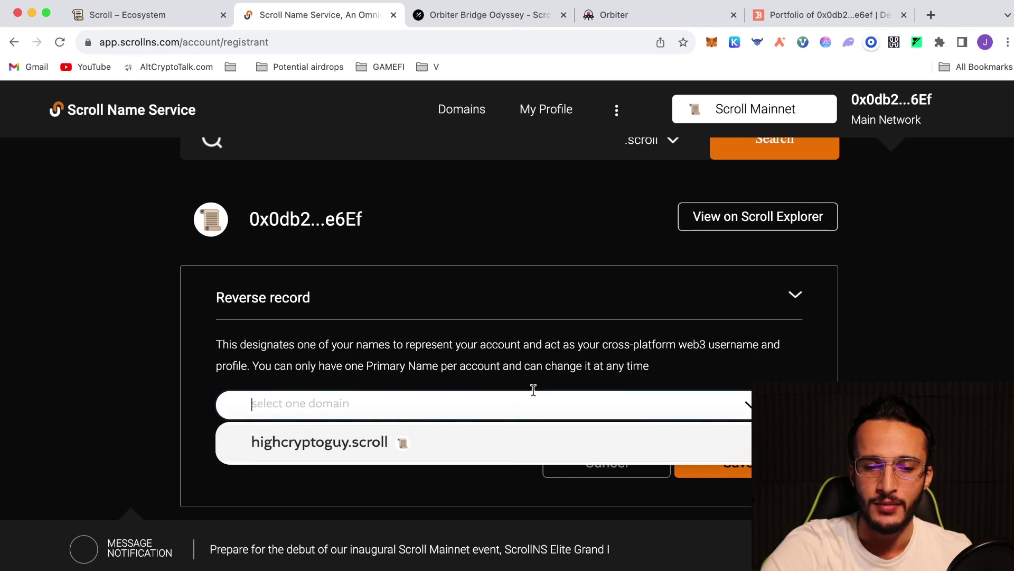
{"action": "left_click", "coordinate": [506, 440]}
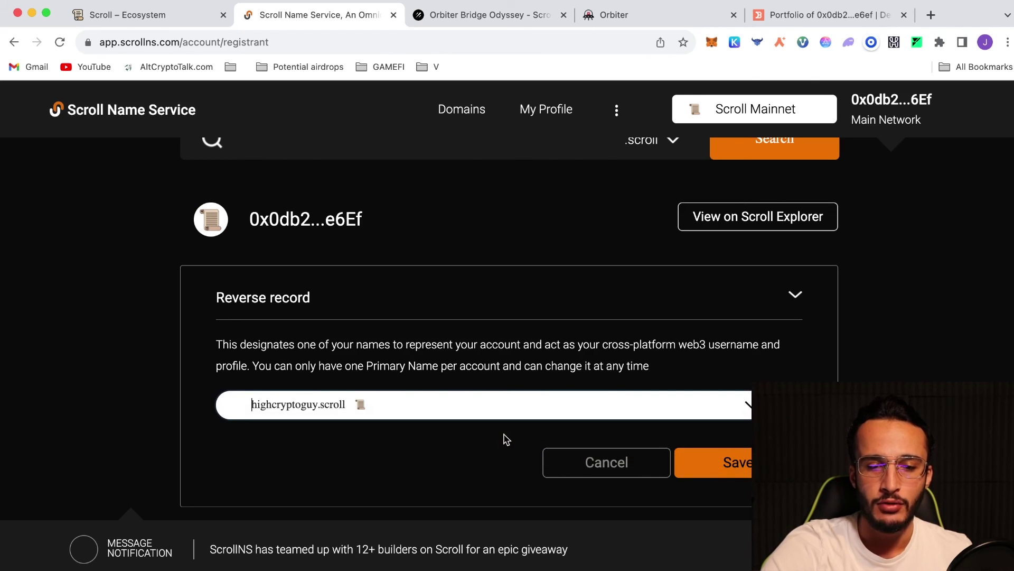
{"action": "left_click", "coordinate": [720, 464]}
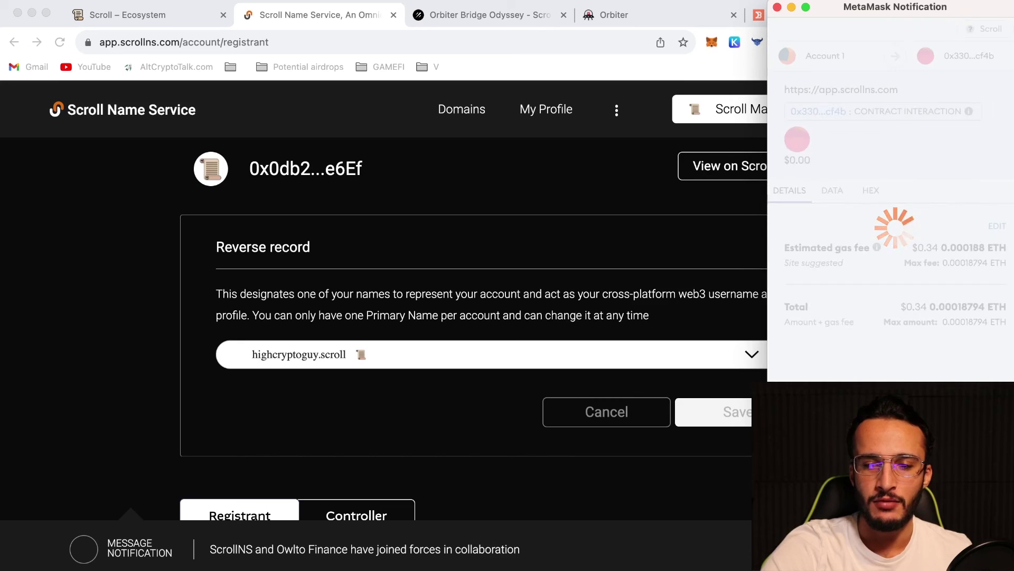
Check the controlled and registered domain lists and the pending reverse record transaction
{"action": "scroll", "coordinate": [507, 317], "scroll_direction": "down", "scroll_amount": 5}
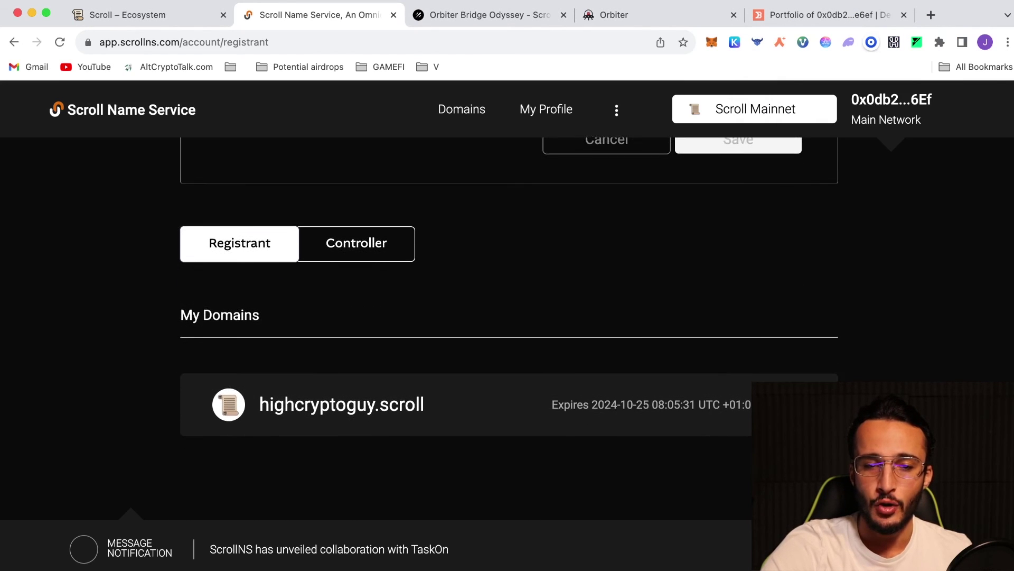
{"action": "scroll", "coordinate": [507, 317], "scroll_direction": "up", "scroll_amount": 3}
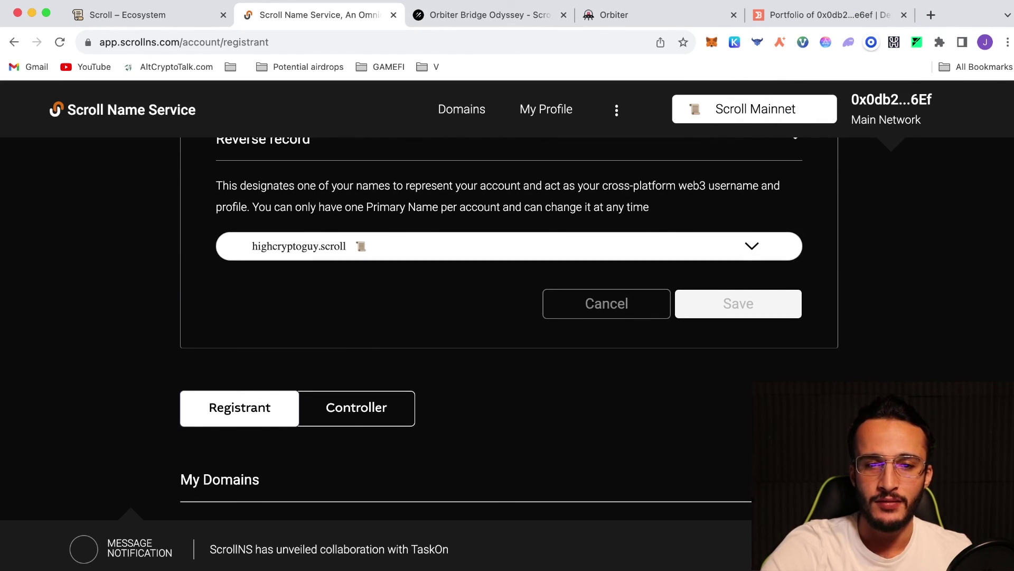
{"action": "left_click", "coordinate": [386, 423]}
{"action": "left_click", "coordinate": [244, 410]}
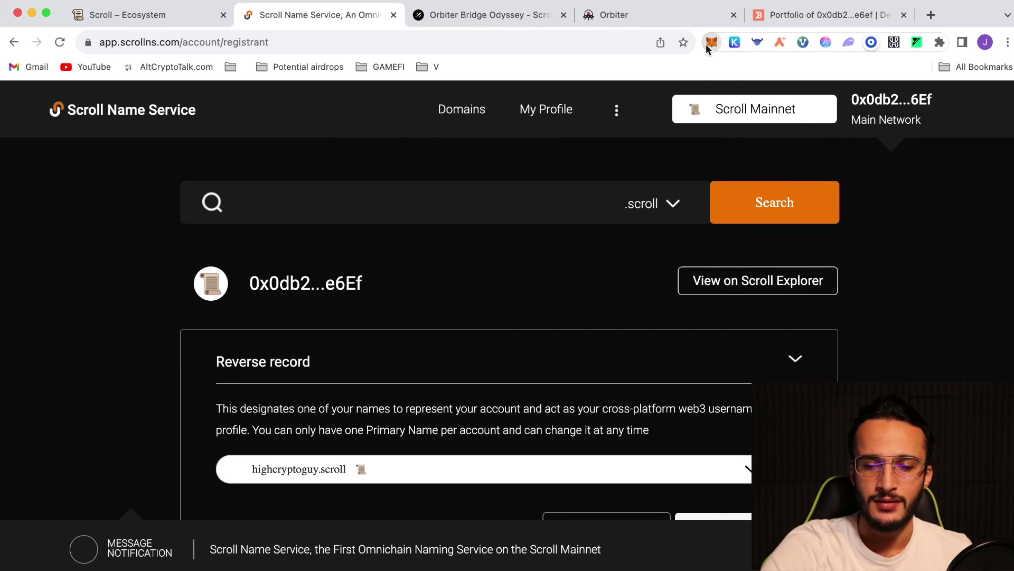
{"action": "left_click", "coordinate": [711, 42]}
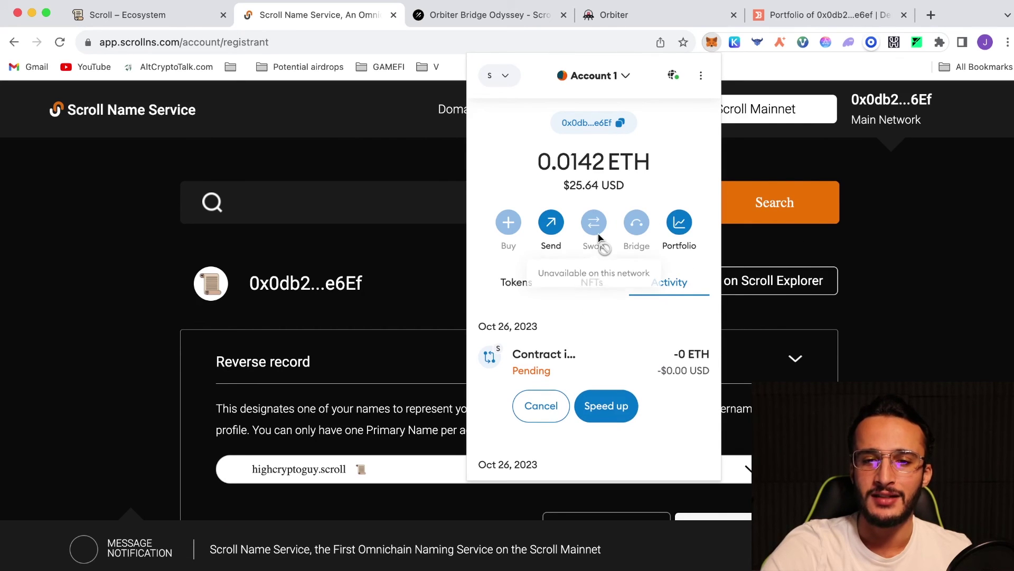
Dismiss the wallet popup and review the Orbiter Bridge Odyssey - Scroll Flight tasks, 900 points total
{"action": "left_click", "coordinate": [530, 288]}
{"action": "key", "text": "ctrl+Tab"}
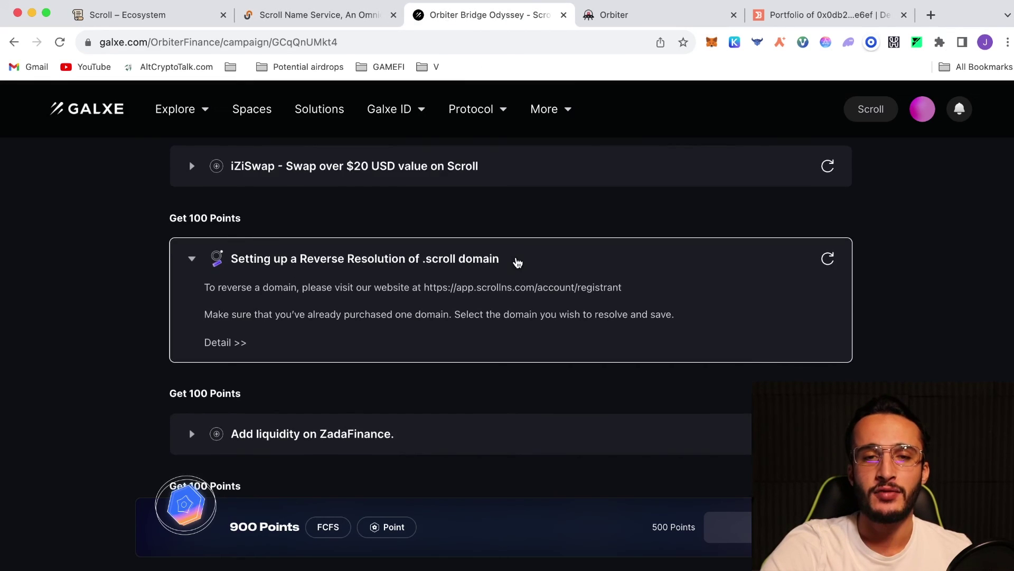
{"action": "scroll", "coordinate": [516, 263], "scroll_direction": "down", "scroll_amount": 2}
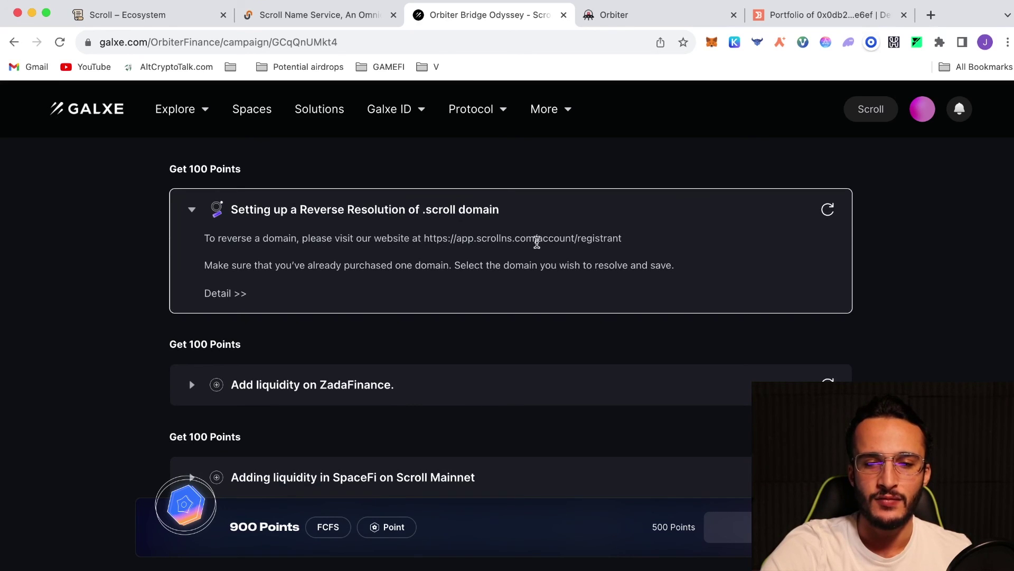
{"action": "scroll", "coordinate": [537, 242], "scroll_direction": "down", "scroll_amount": 2}
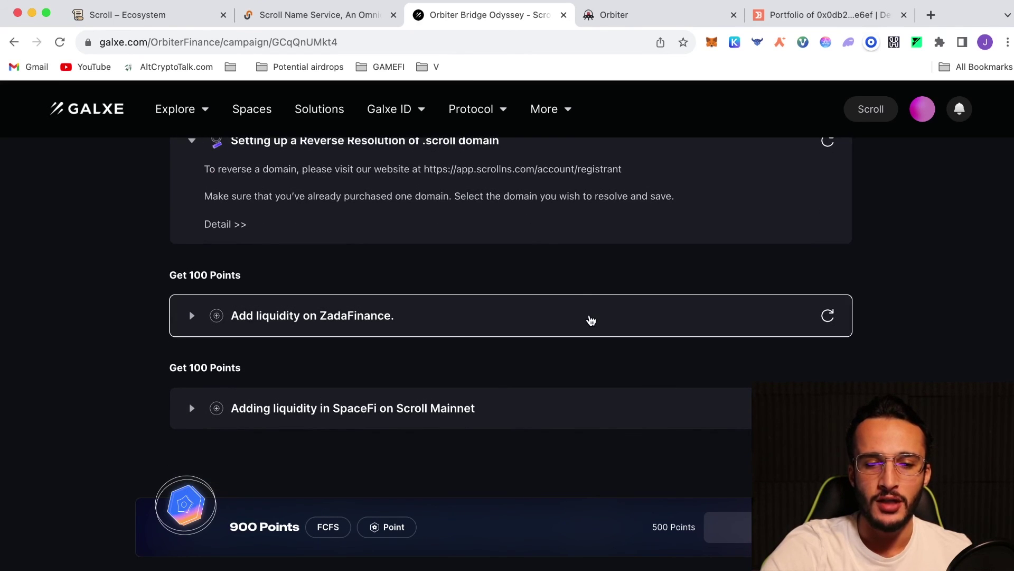
{"action": "scroll", "coordinate": [590, 319], "scroll_direction": "down", "scroll_amount": 2}
{"action": "scroll", "coordinate": [613, 355], "scroll_direction": "up", "scroll_amount": 4}
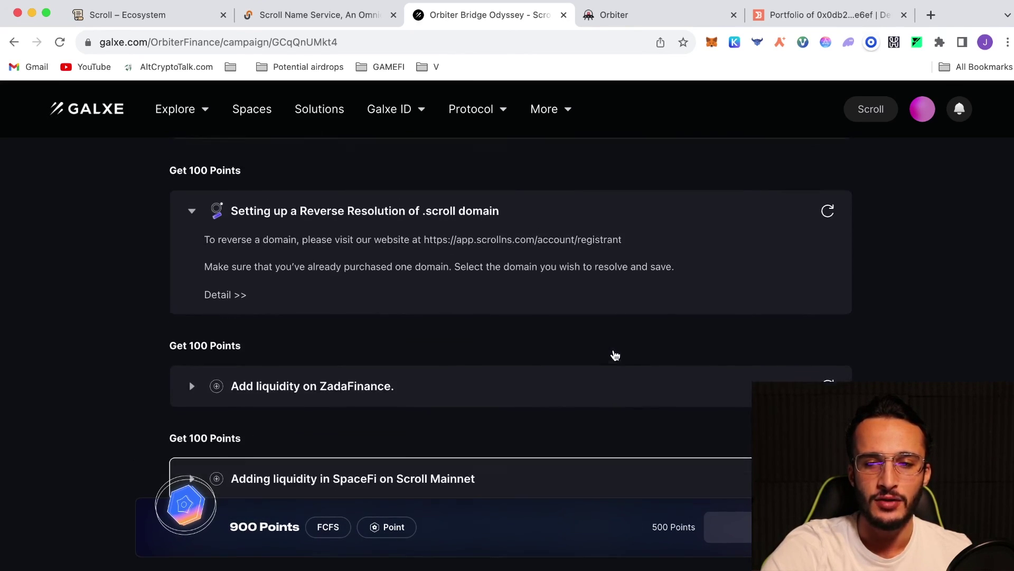
{"action": "scroll", "coordinate": [616, 355], "scroll_direction": "up", "scroll_amount": 5}
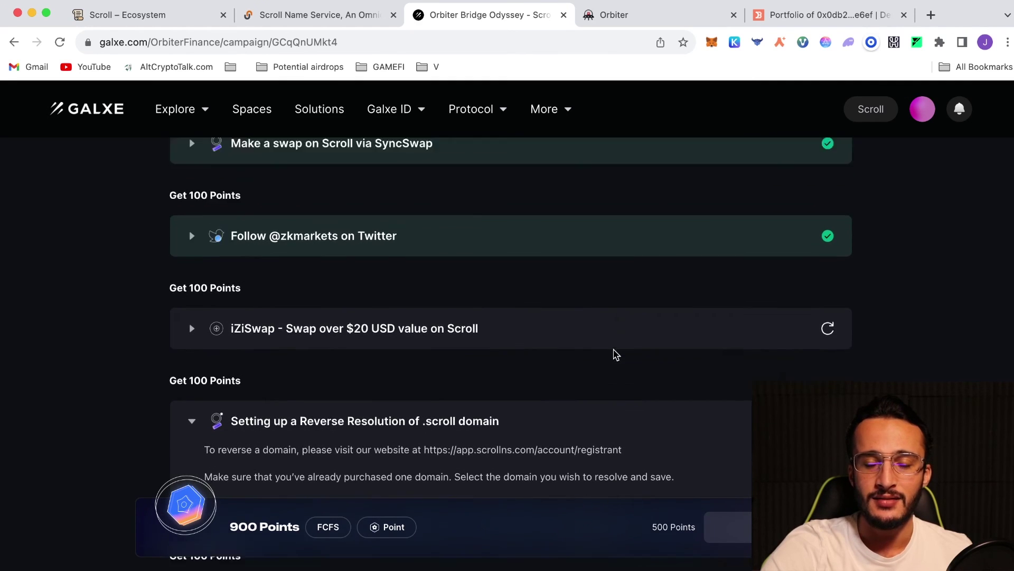
{"action": "scroll", "coordinate": [615, 354], "scroll_direction": "up", "scroll_amount": 8}
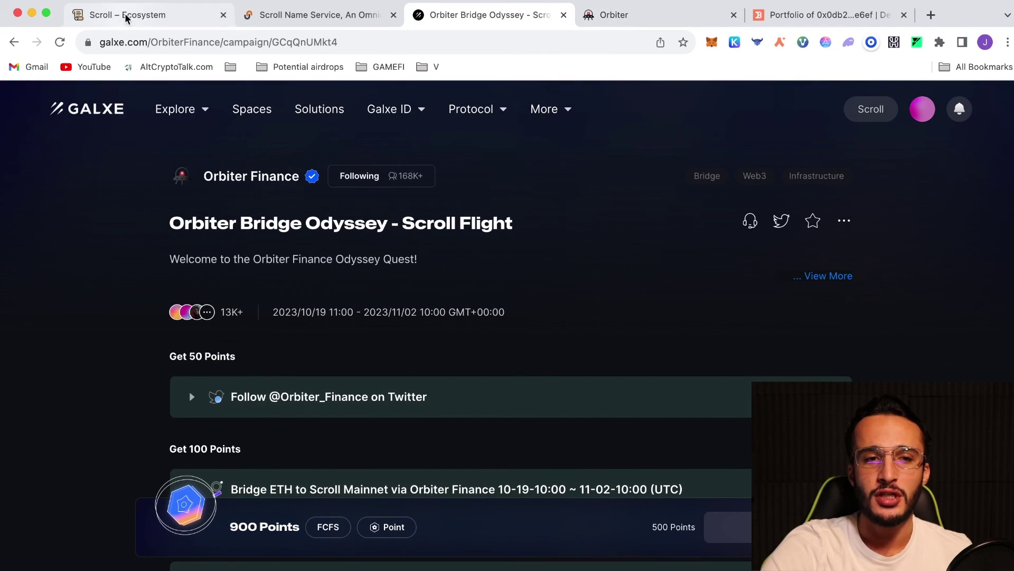
Filter the Scroll ecosystem directory to All categories and browse the project cards
{"action": "left_click", "coordinate": [126, 17]}
{"action": "left_click", "coordinate": [299, 236]}
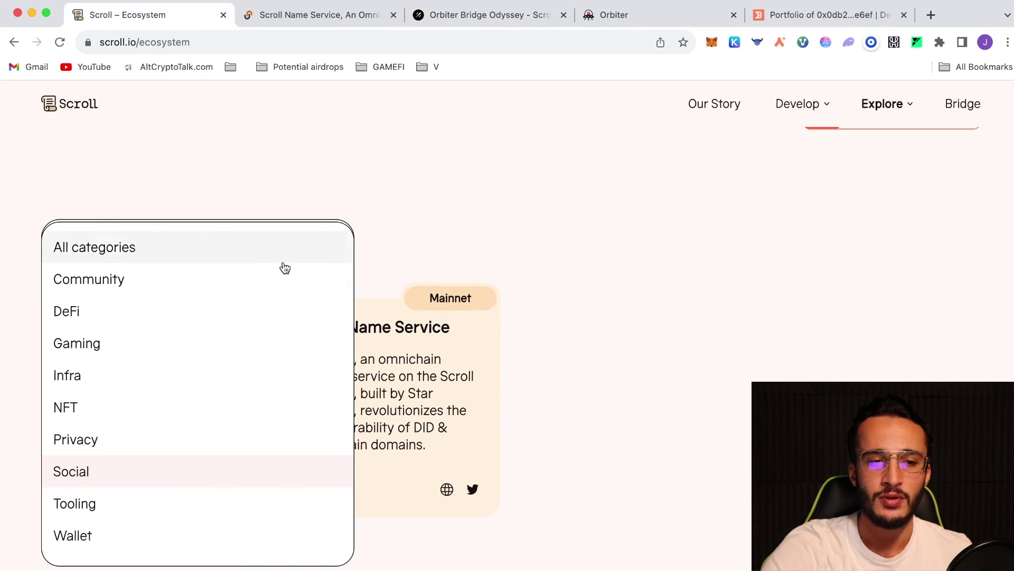
{"action": "left_click", "coordinate": [283, 256]}
{"action": "scroll", "coordinate": [499, 378], "scroll_direction": "down", "scroll_amount": 3}
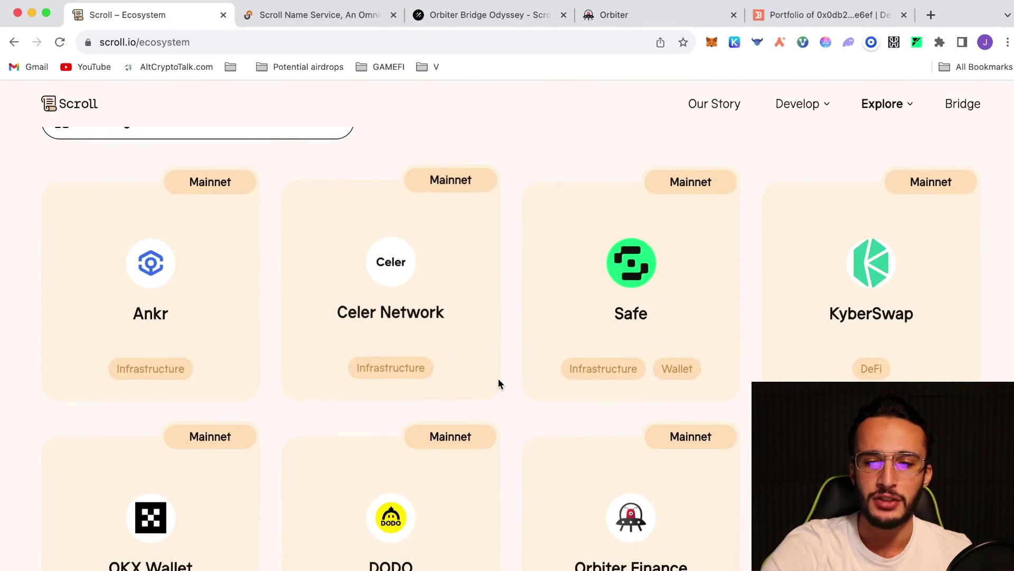
{"action": "scroll", "coordinate": [499, 379], "scroll_direction": "down", "scroll_amount": 3}
{"action": "scroll", "coordinate": [498, 379], "scroll_direction": "down", "scroll_amount": 12}
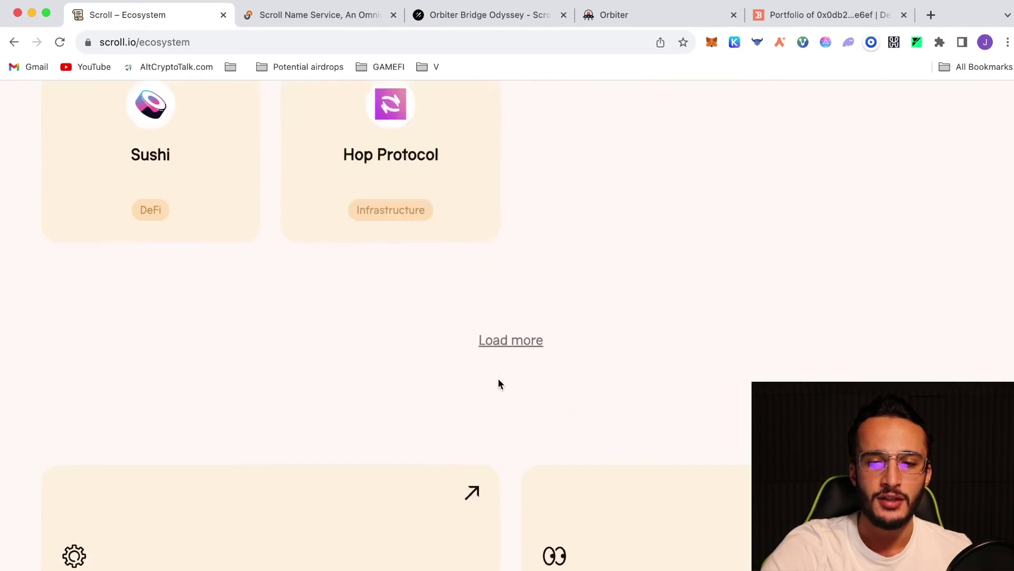
{"action": "scroll", "coordinate": [499, 383], "scroll_direction": "down", "scroll_amount": 5}
{"action": "scroll", "coordinate": [499, 383], "scroll_direction": "up", "scroll_amount": 15}
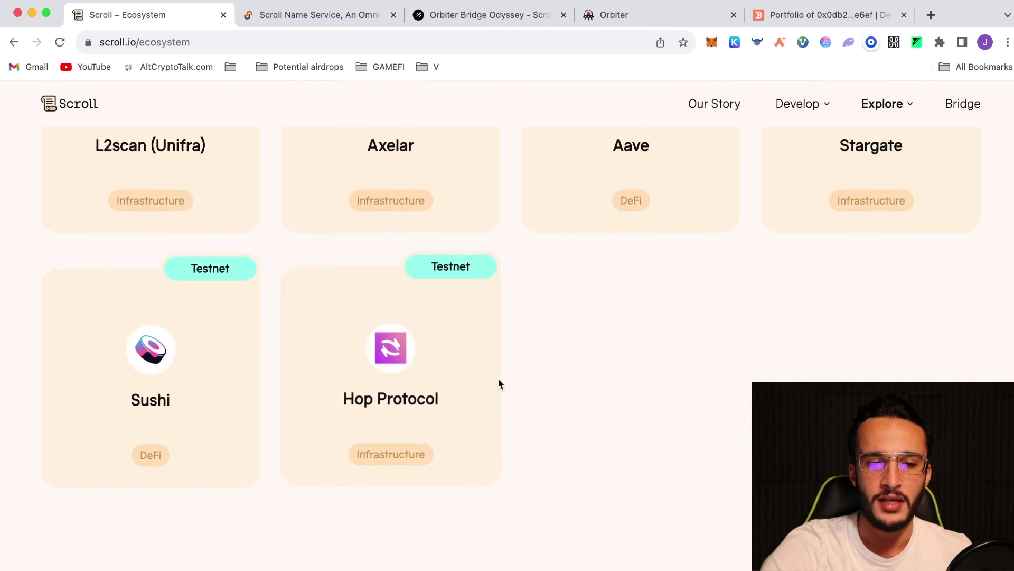
{"action": "scroll", "coordinate": [499, 379], "scroll_direction": "up", "scroll_amount": 8}
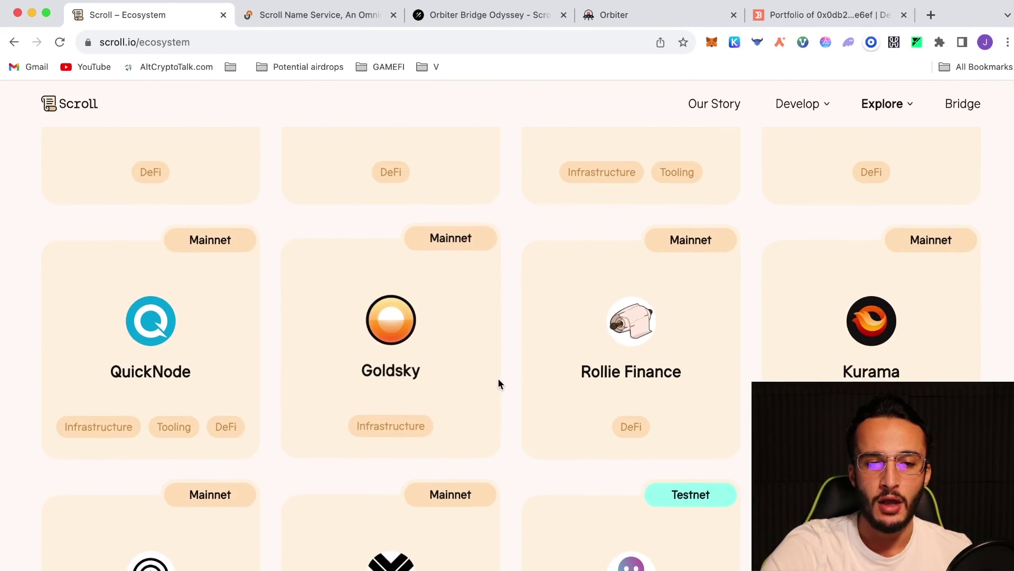
{"action": "scroll", "coordinate": [499, 380], "scroll_direction": "up", "scroll_amount": 3}
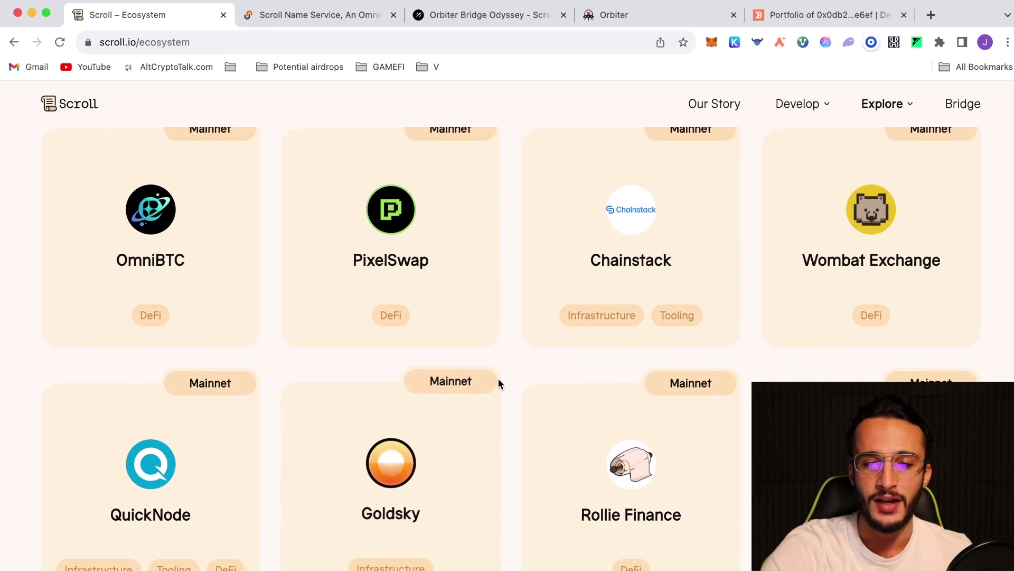
{"action": "scroll", "coordinate": [499, 380], "scroll_direction": "up", "scroll_amount": 4}
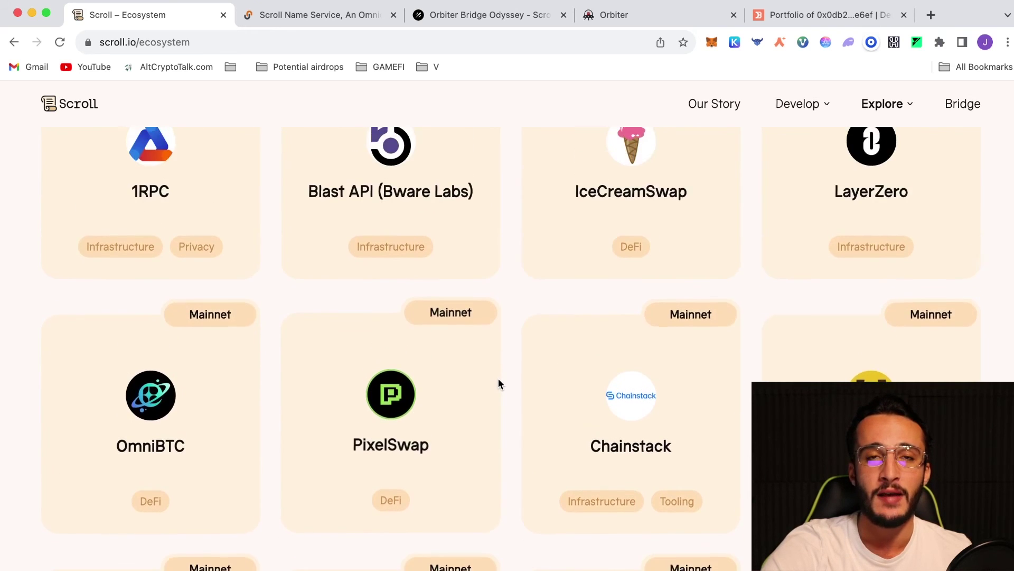
{"action": "scroll", "coordinate": [499, 384], "scroll_direction": "up", "scroll_amount": 5}
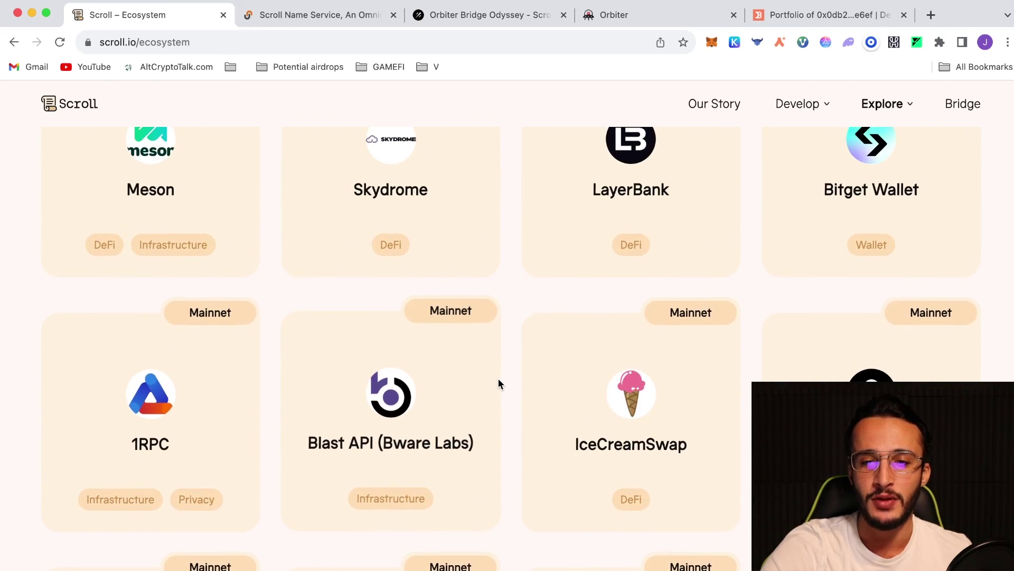
{"action": "scroll", "coordinate": [500, 383], "scroll_direction": "up", "scroll_amount": 3}
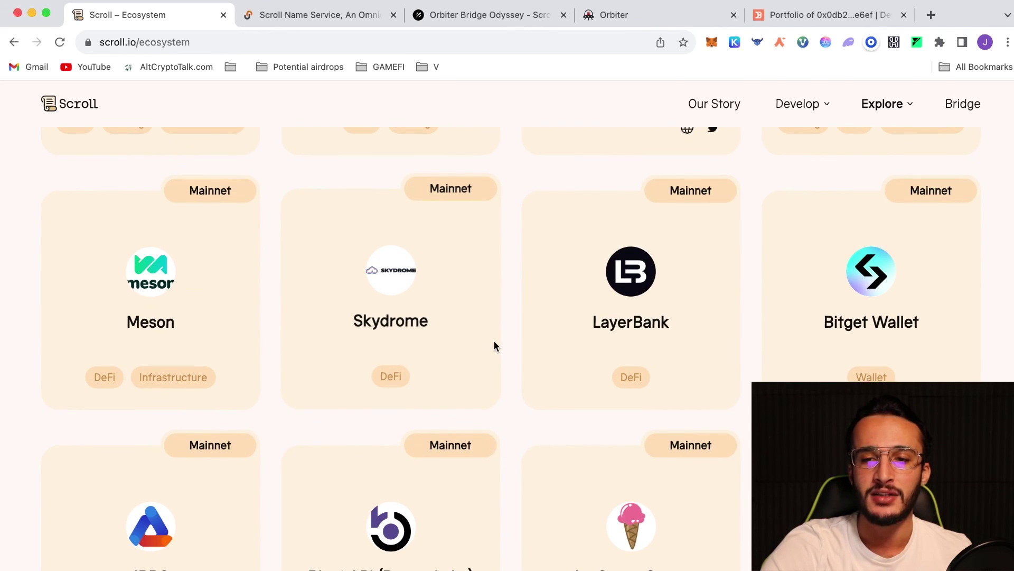
{"action": "scroll", "coordinate": [495, 346], "scroll_direction": "up", "scroll_amount": 18}
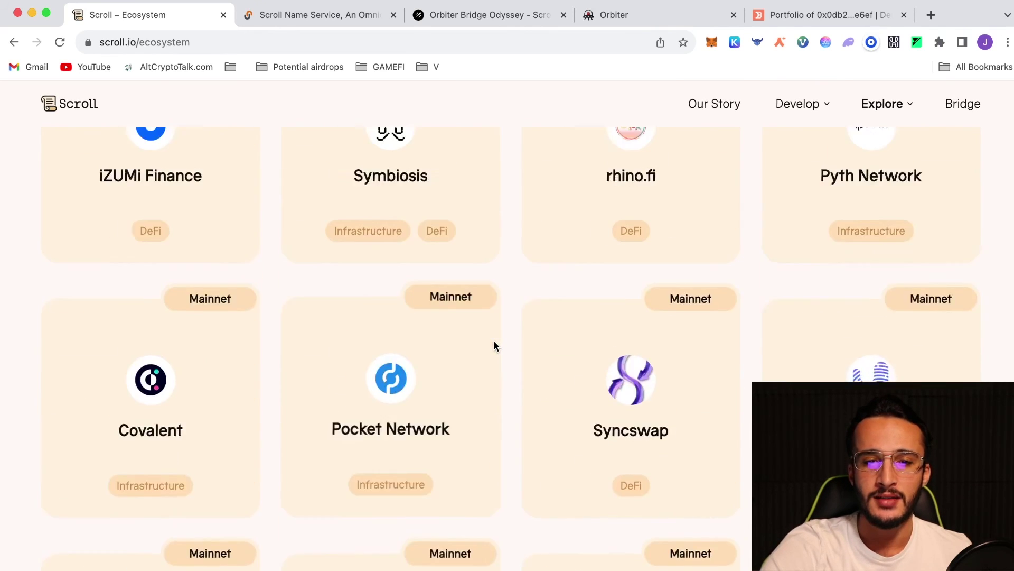
{"action": "scroll", "coordinate": [494, 346], "scroll_direction": "up", "scroll_amount": 2}
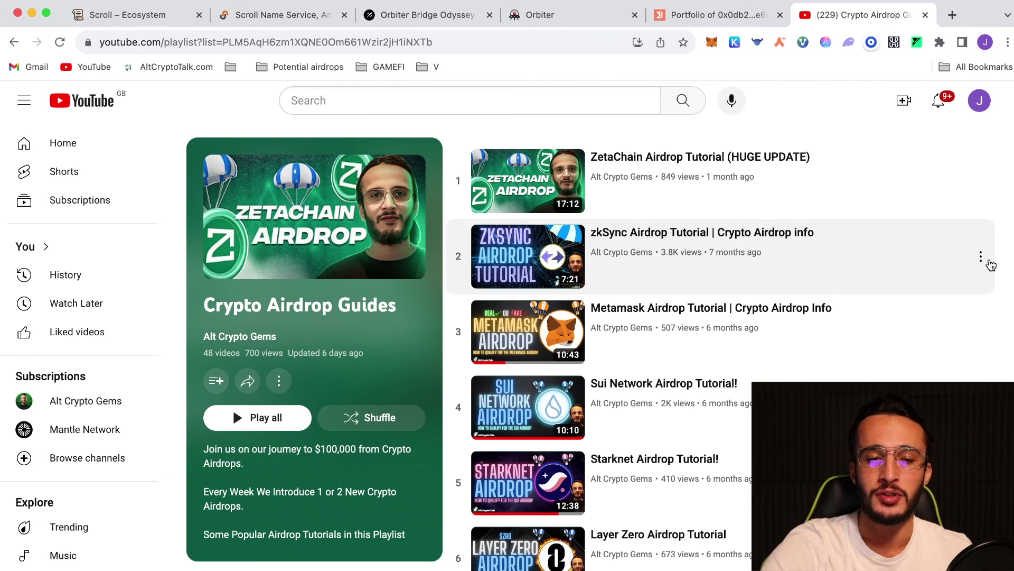
{"action": "scroll", "coordinate": [991, 264], "scroll_direction": "down", "scroll_amount": 1}
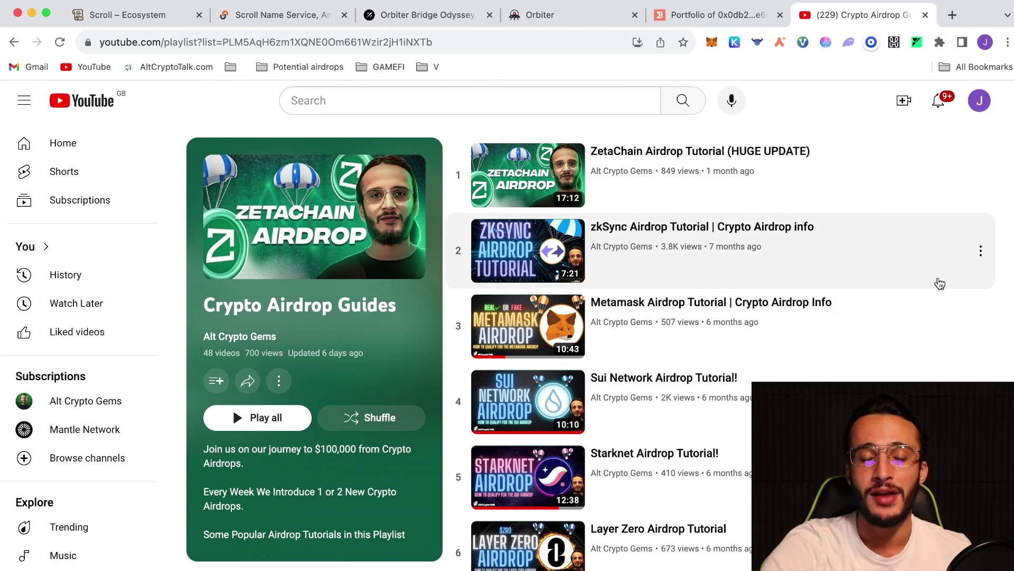
{"action": "scroll", "coordinate": [939, 283], "scroll_direction": "down", "scroll_amount": 20}
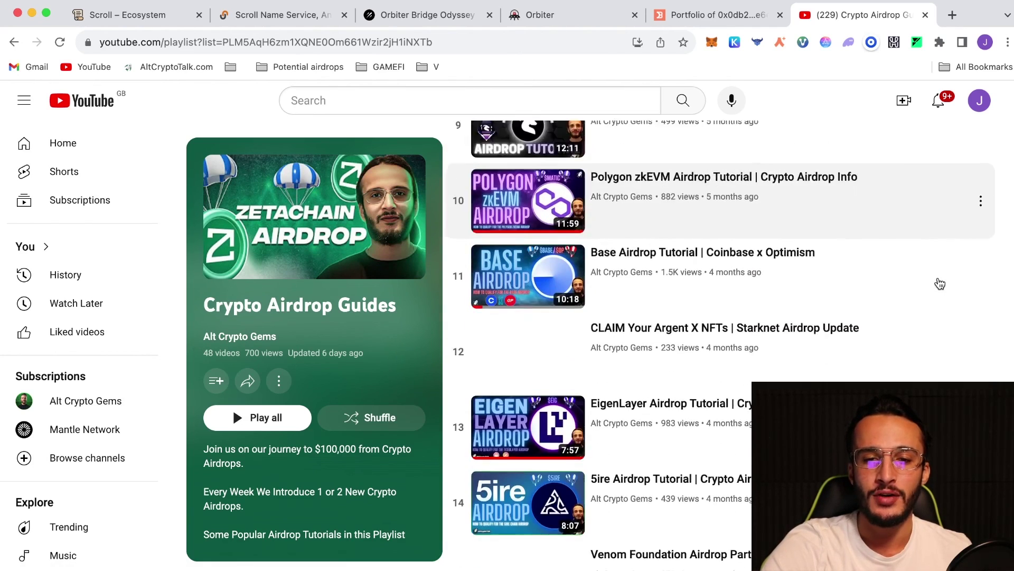
{"action": "scroll", "coordinate": [940, 284], "scroll_direction": "down", "scroll_amount": 12}
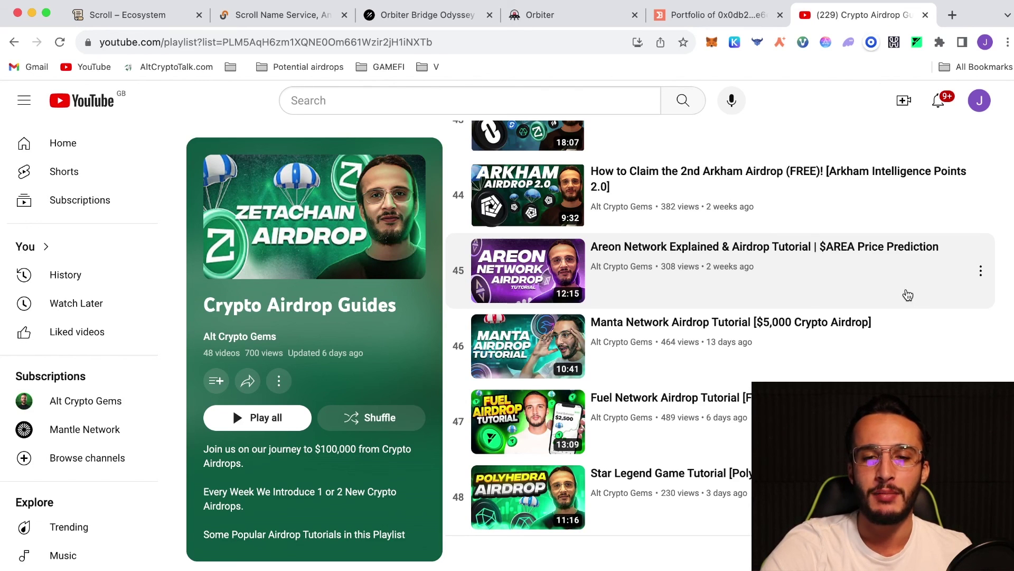
{"action": "scroll", "coordinate": [945, 345], "scroll_direction": "up", "scroll_amount": 4}
{"action": "scroll", "coordinate": [947, 346], "scroll_direction": "up", "scroll_amount": 20}
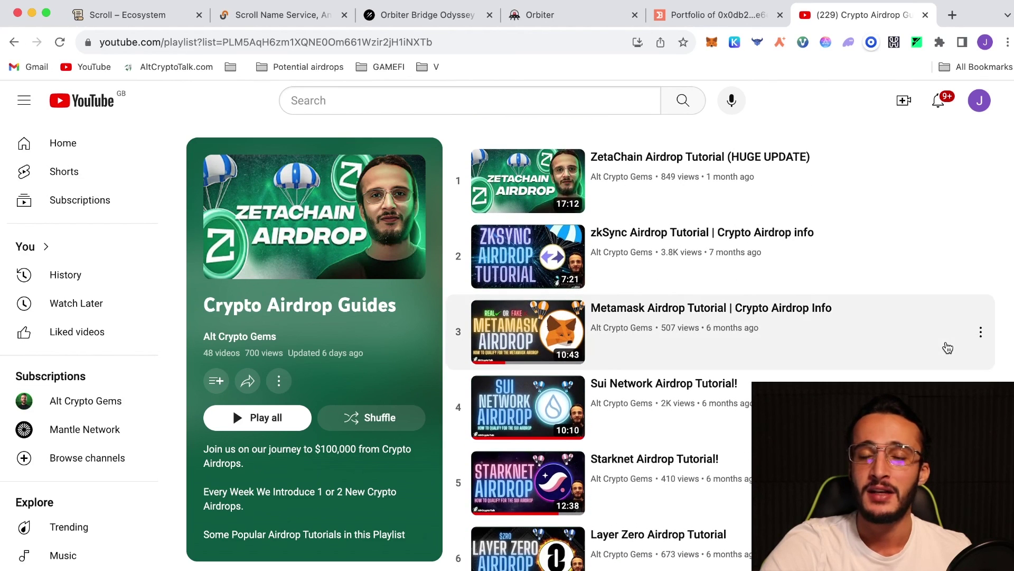
{"action": "scroll", "coordinate": [947, 347], "scroll_direction": "down", "scroll_amount": 2}
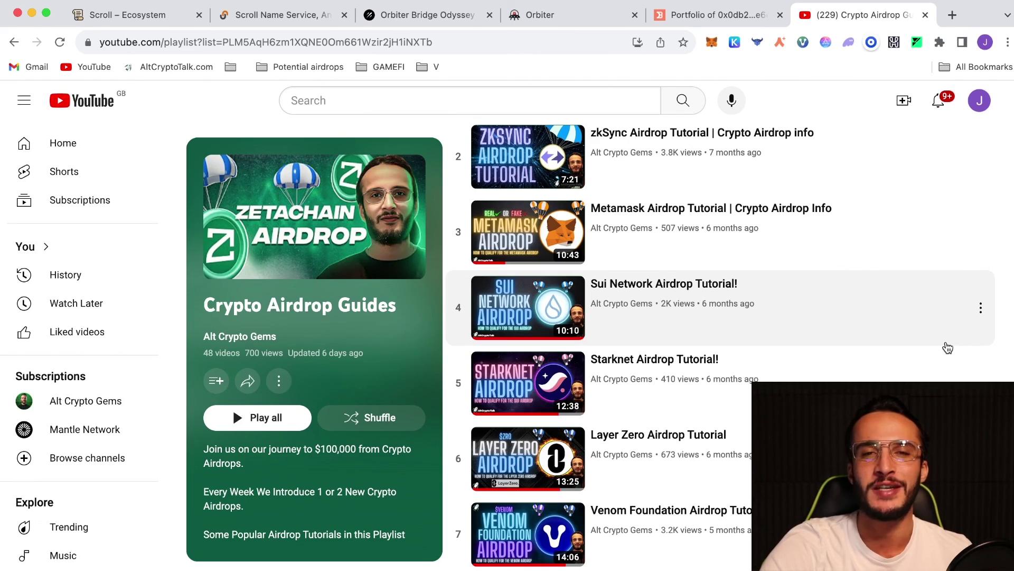
{"action": "scroll", "coordinate": [948, 347], "scroll_direction": "down", "scroll_amount": 15}
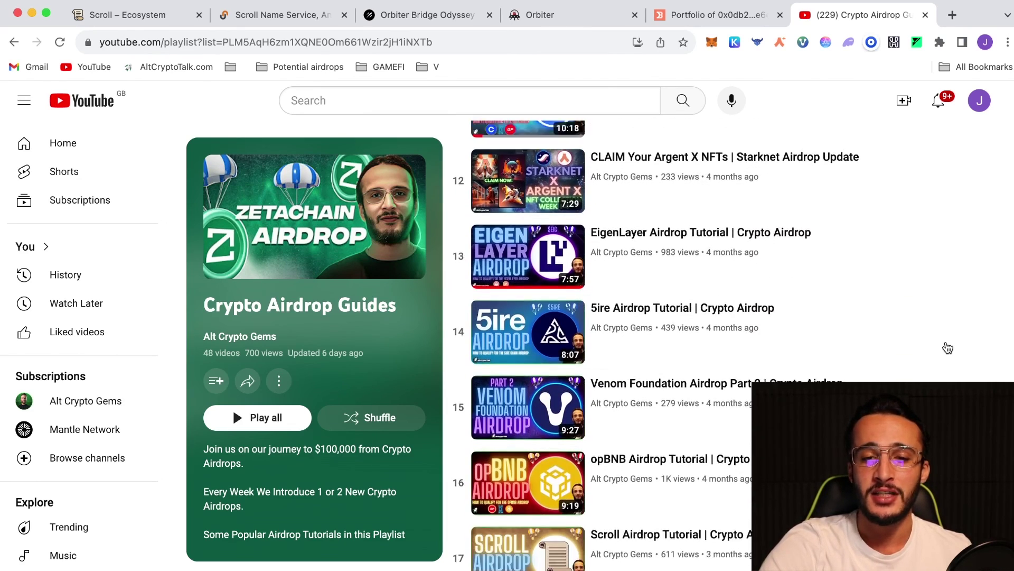
{"action": "scroll", "coordinate": [947, 347], "scroll_direction": "down", "scroll_amount": 1}
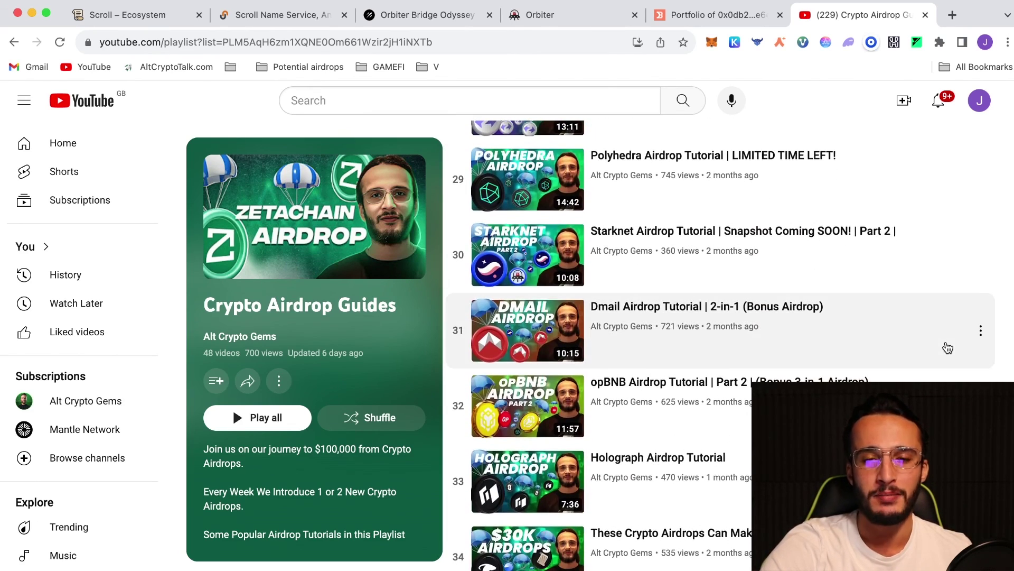
{"action": "scroll", "coordinate": [947, 347], "scroll_direction": "down", "scroll_amount": 6}
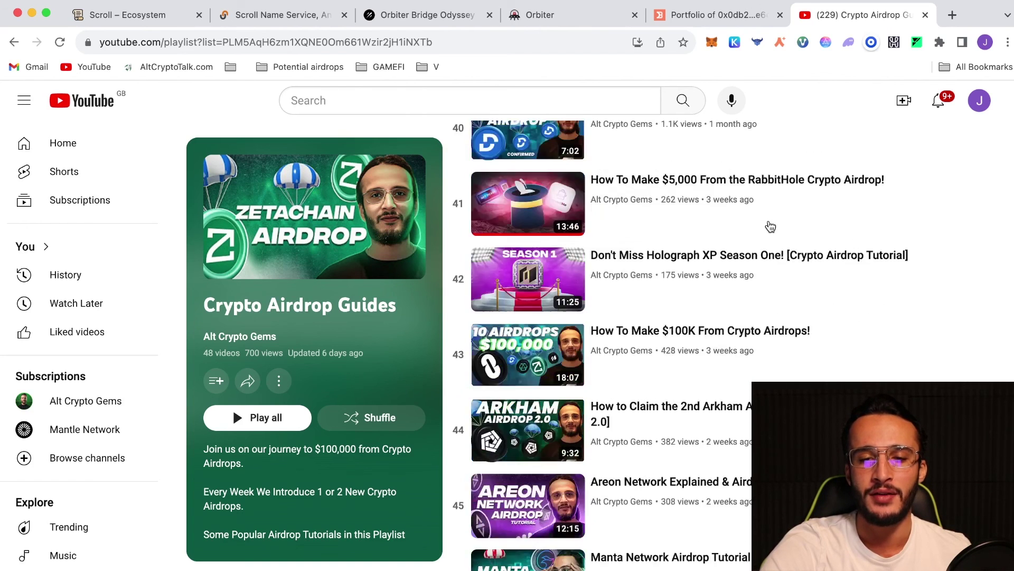
{"action": "scroll", "coordinate": [771, 226], "scroll_direction": "down", "scroll_amount": 2}
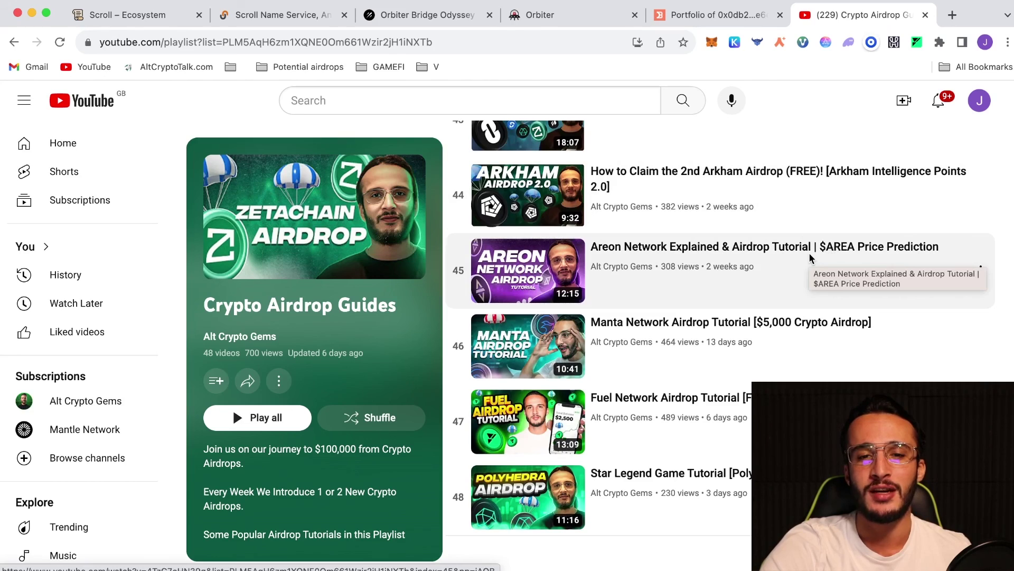
{"action": "scroll", "coordinate": [811, 257], "scroll_direction": "up", "scroll_amount": 20}
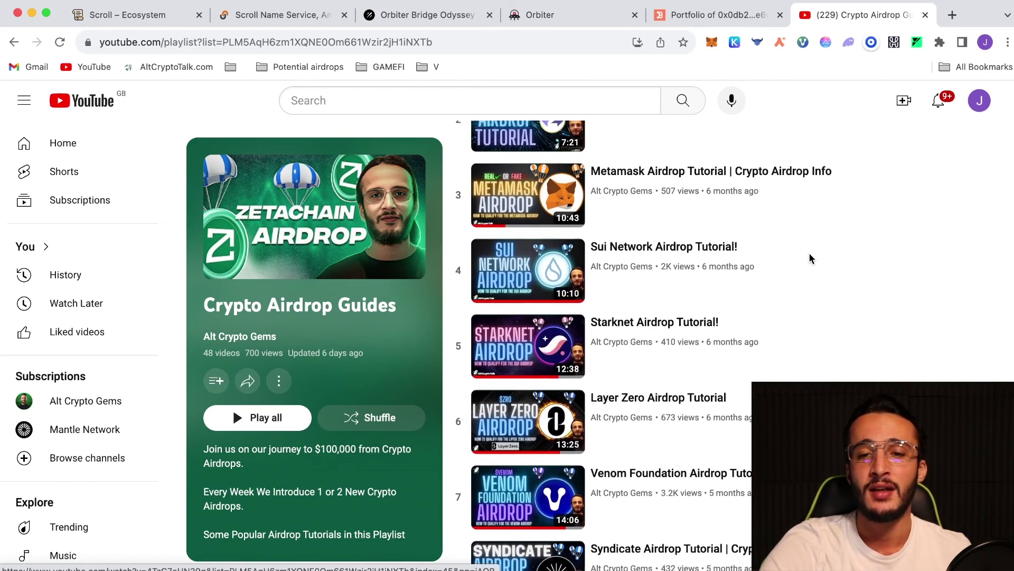
{"action": "scroll", "coordinate": [823, 274], "scroll_direction": "up", "scroll_amount": 2}
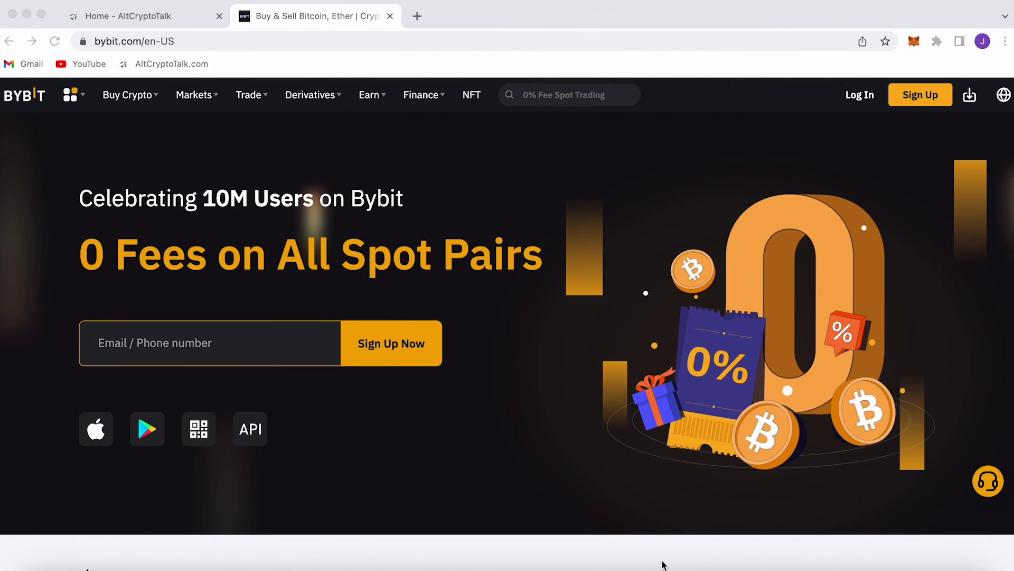
Scroll bybit.com past the promotions and product suite to the Welcome Gift section
{"action": "scroll", "coordinate": [663, 564], "scroll_direction": "down", "scroll_amount": 5}
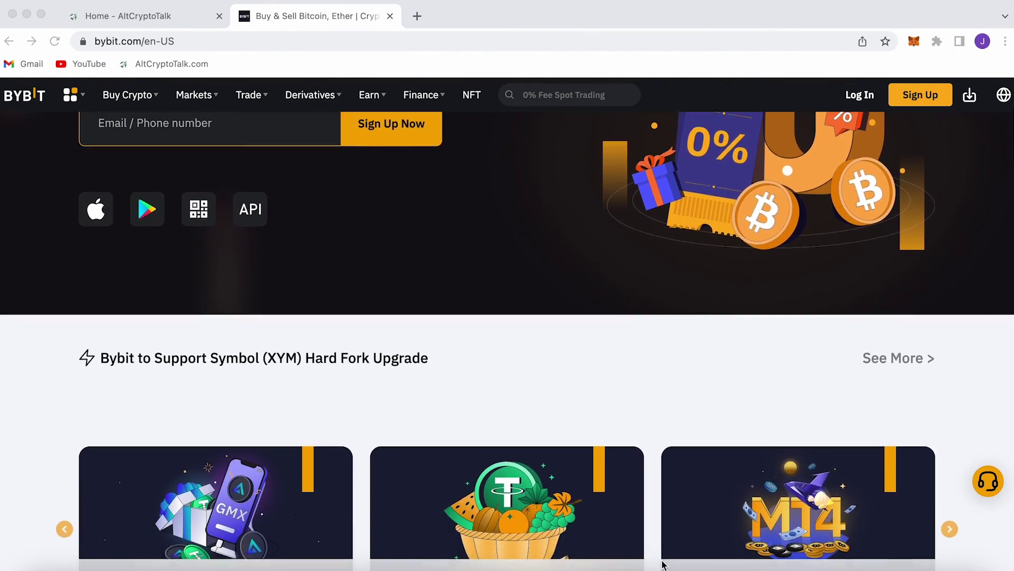
{"action": "scroll", "coordinate": [663, 564], "scroll_direction": "down", "scroll_amount": 7}
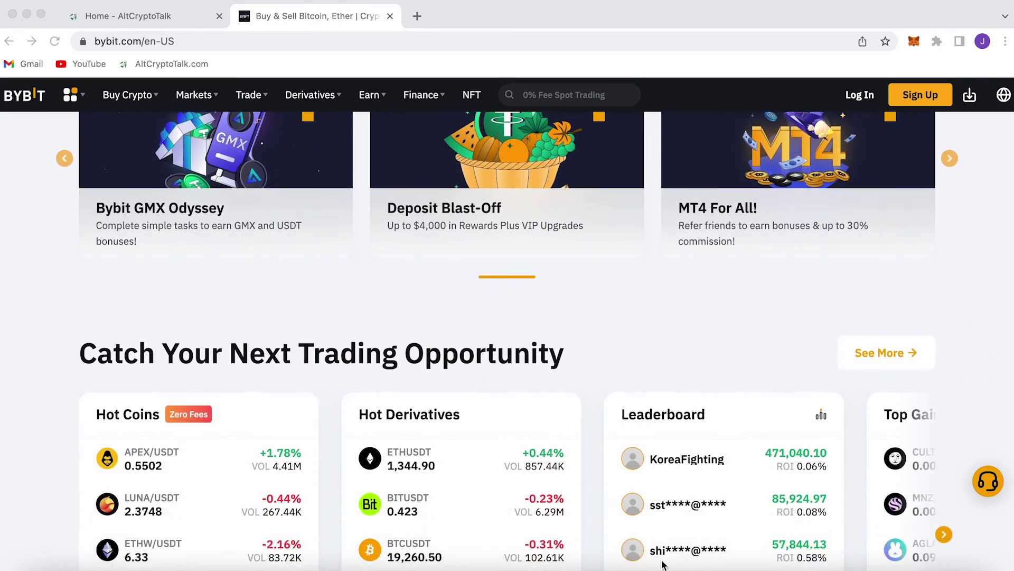
{"action": "scroll", "coordinate": [663, 564], "scroll_direction": "down", "scroll_amount": 9}
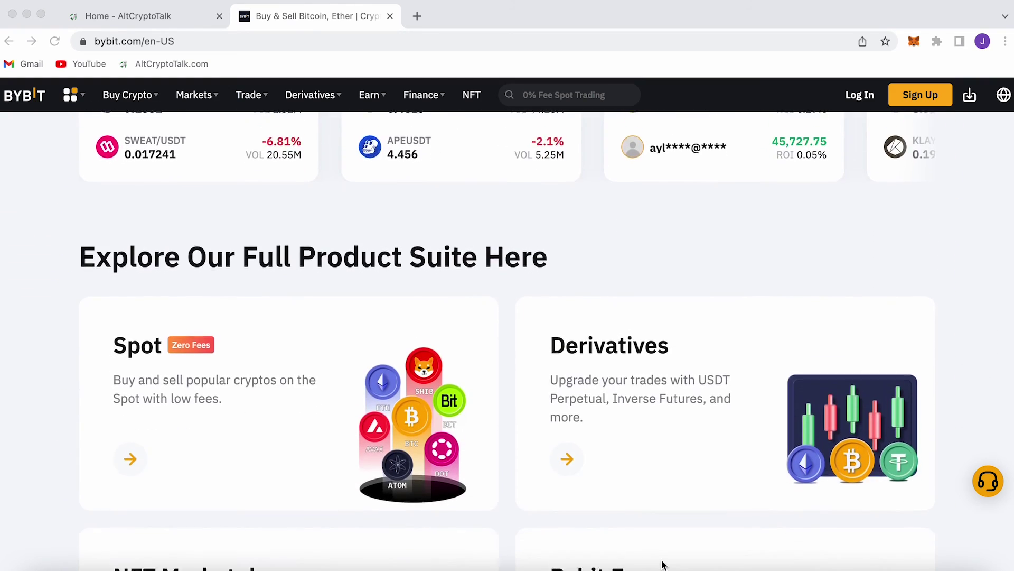
{"action": "scroll", "coordinate": [663, 564], "scroll_direction": "down", "scroll_amount": 9}
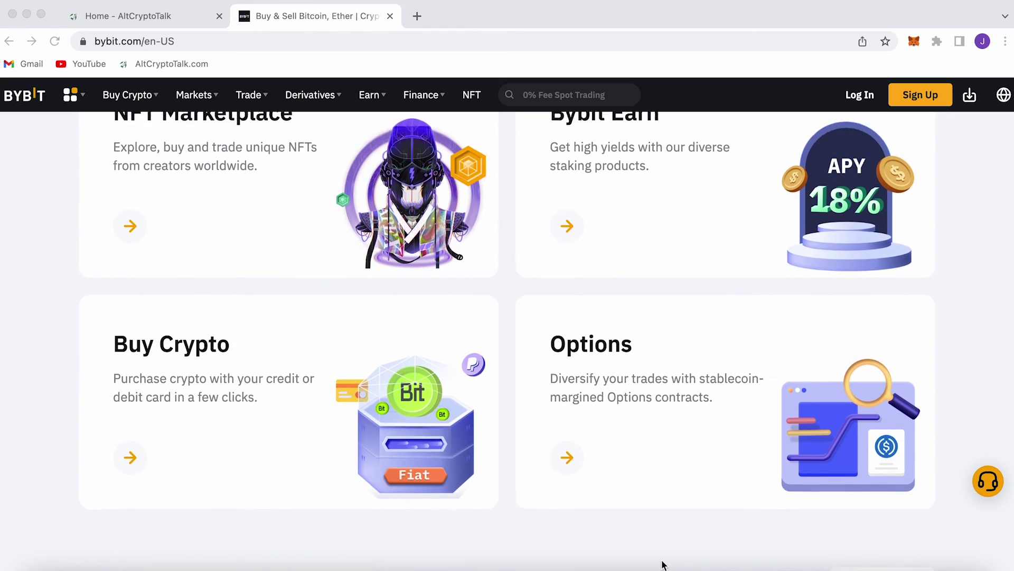
{"action": "scroll", "coordinate": [663, 564], "scroll_direction": "down", "scroll_amount": 9}
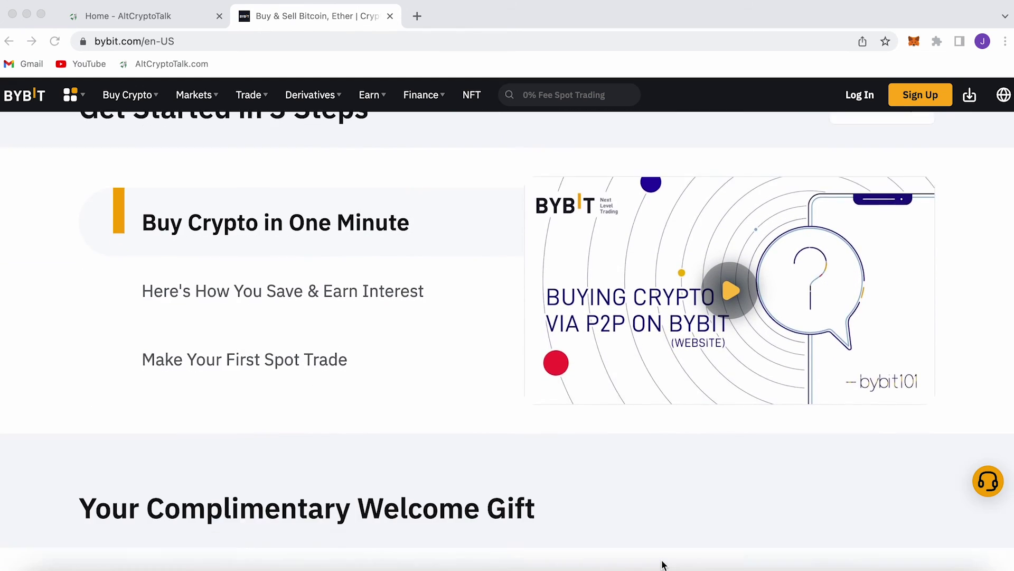
{"action": "scroll", "coordinate": [663, 564], "scroll_direction": "down", "scroll_amount": 6}
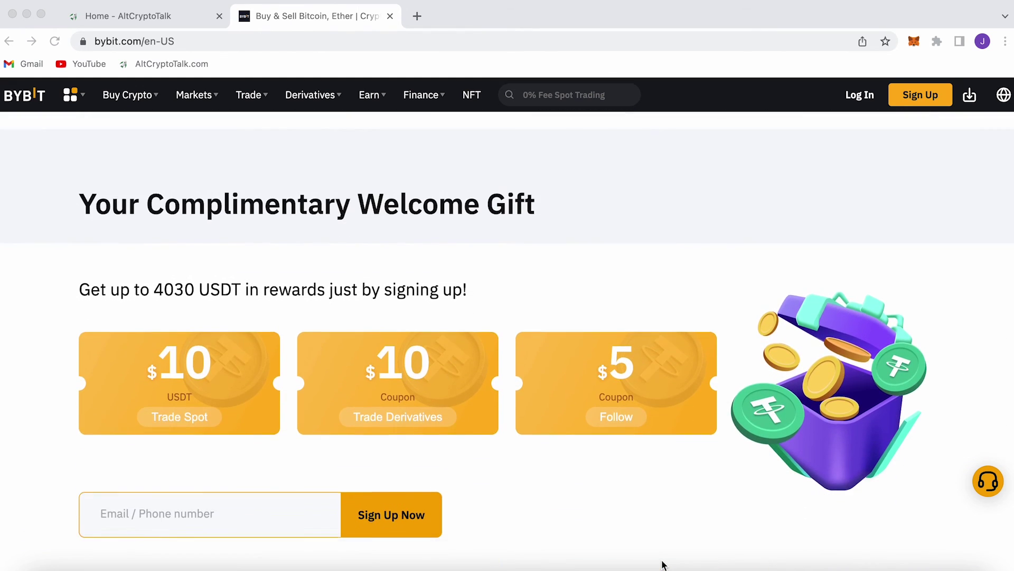
{"action": "scroll", "coordinate": [663, 564], "scroll_direction": "down", "scroll_amount": 1}
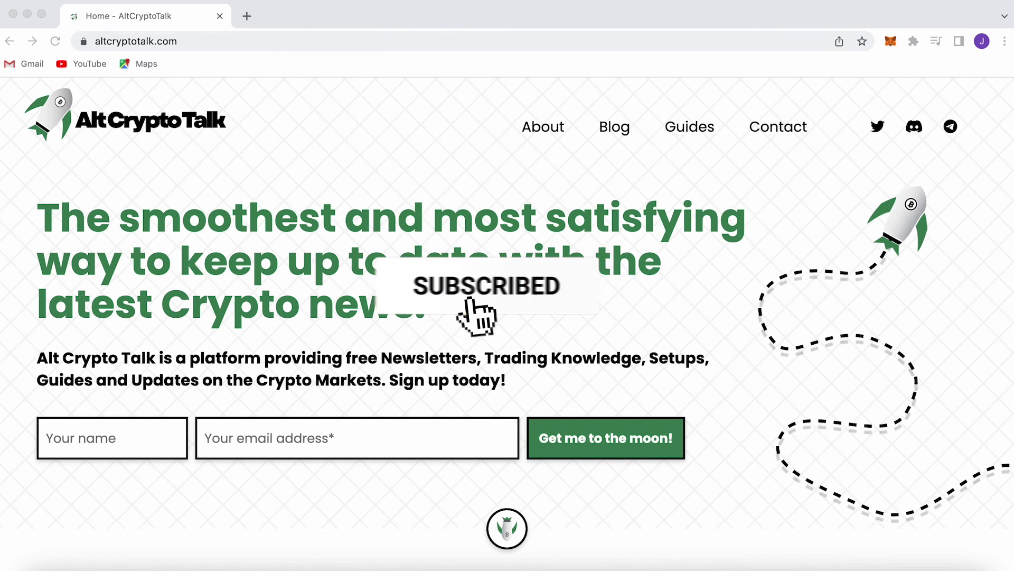
Open AltCryptoTalk's Crypto Guides page and accept the cookie notice with Ok
{"action": "left_click", "coordinate": [684, 131]}
{"action": "scroll", "coordinate": [711, 217], "scroll_direction": "down", "scroll_amount": 3}
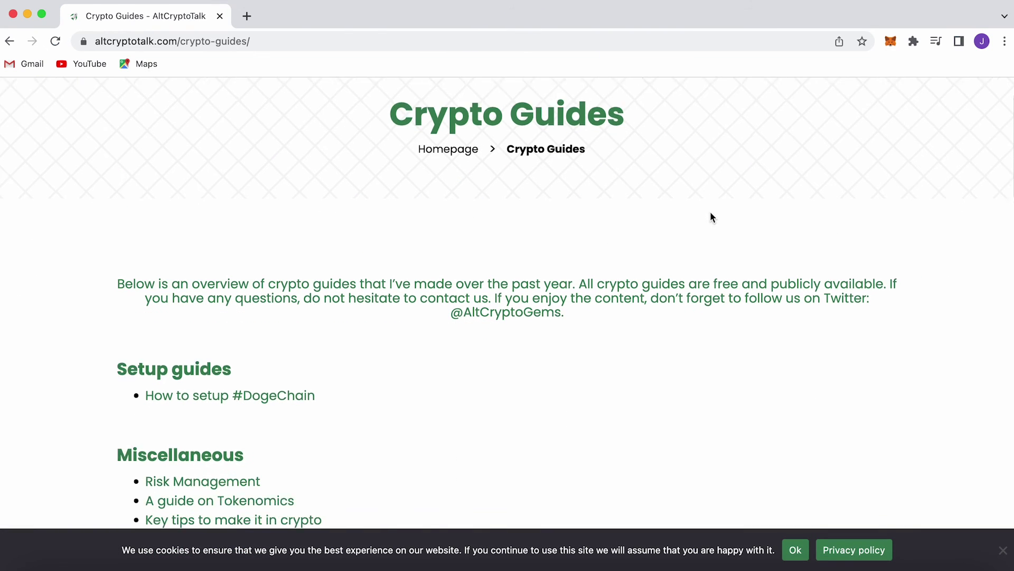
{"action": "left_click", "coordinate": [795, 550]}
{"action": "scroll", "coordinate": [774, 469], "scroll_direction": "down", "scroll_amount": 3}
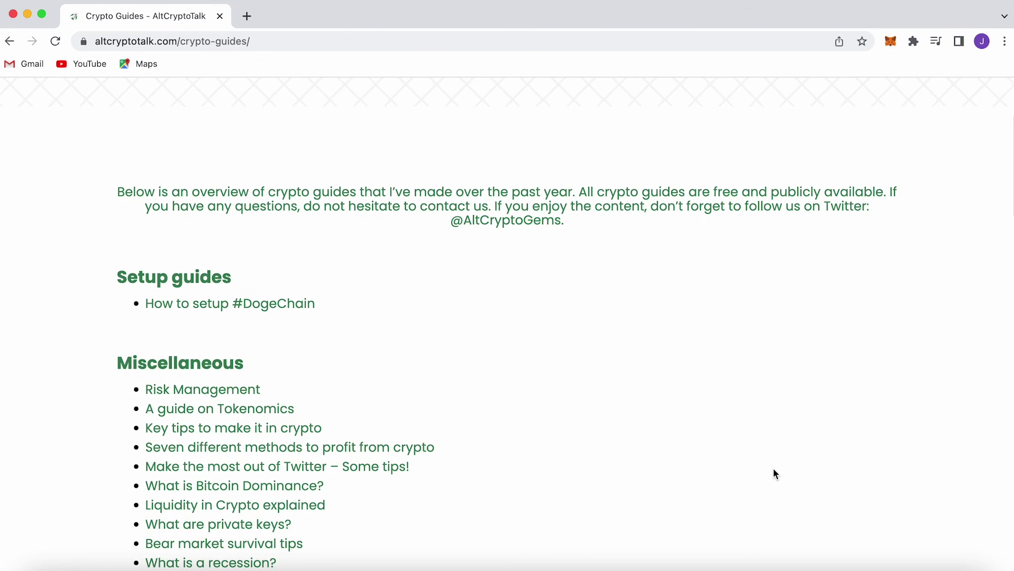
{"action": "scroll", "coordinate": [774, 469], "scroll_direction": "down", "scroll_amount": 5}
{"action": "scroll", "coordinate": [773, 469], "scroll_direction": "down", "scroll_amount": 10}
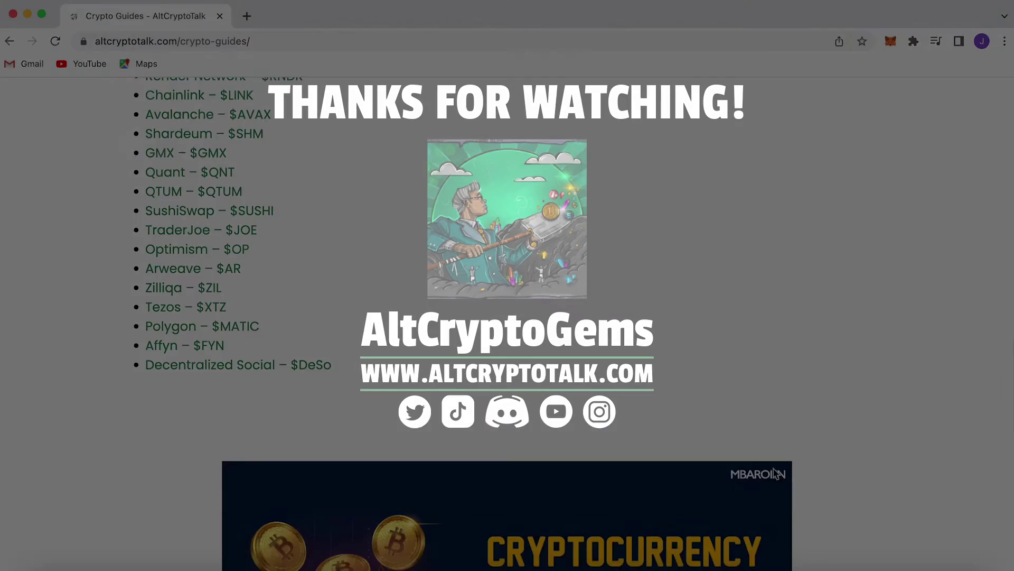